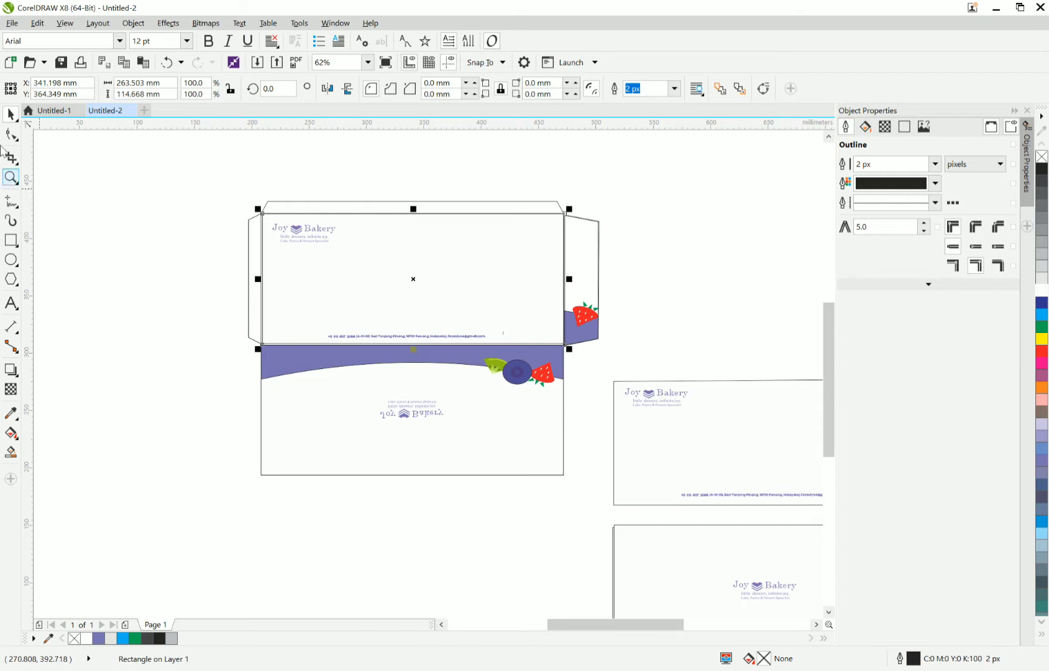
Draw a rectangle over the envelope's front panel and align its left edge with the panel, about 262.7 by 112.9 mm.
{"action": "left_click", "coordinate": [11, 240]}
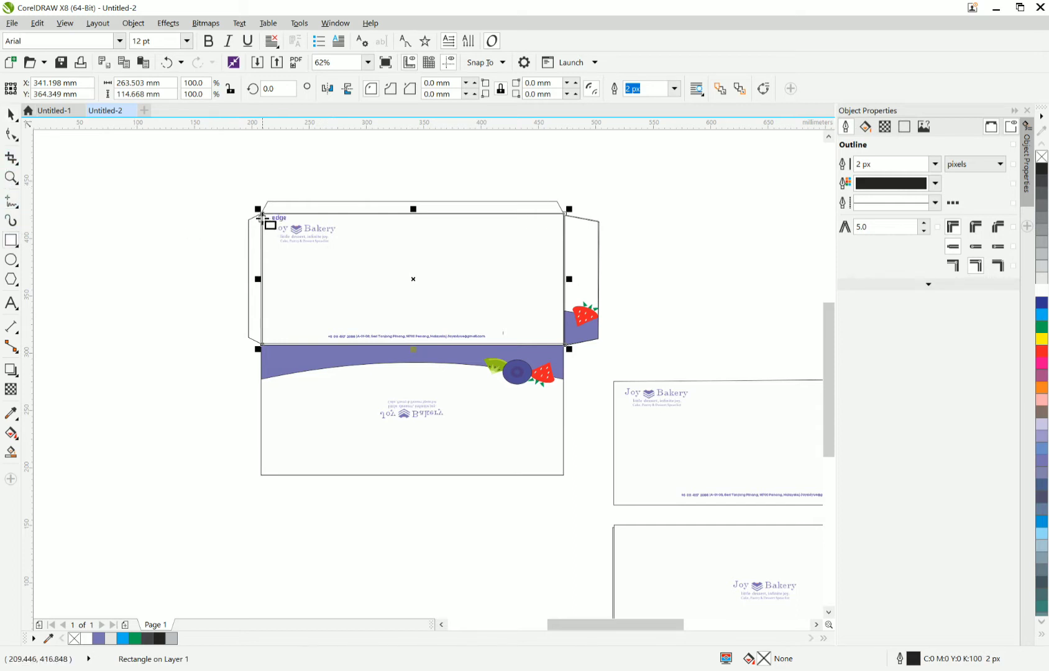
{"action": "left_click_drag", "start_coordinate": [261, 216], "coordinate": [564, 344]}
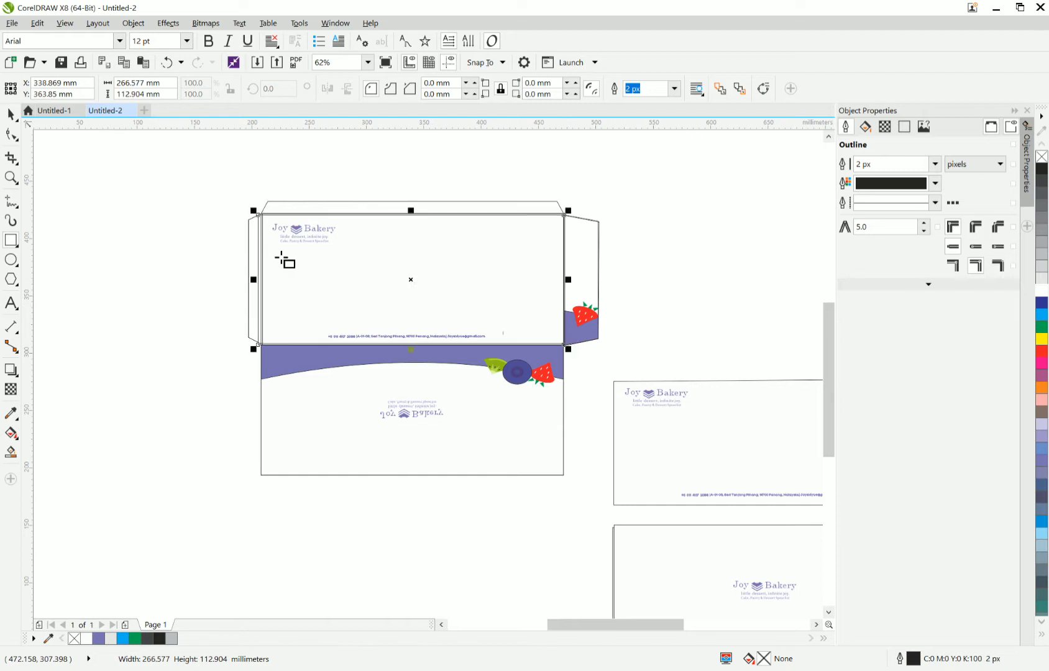
{"action": "left_click", "coordinate": [10, 114]}
{"action": "scroll", "coordinate": [271, 274], "scroll_direction": "up", "scroll_amount": 4}
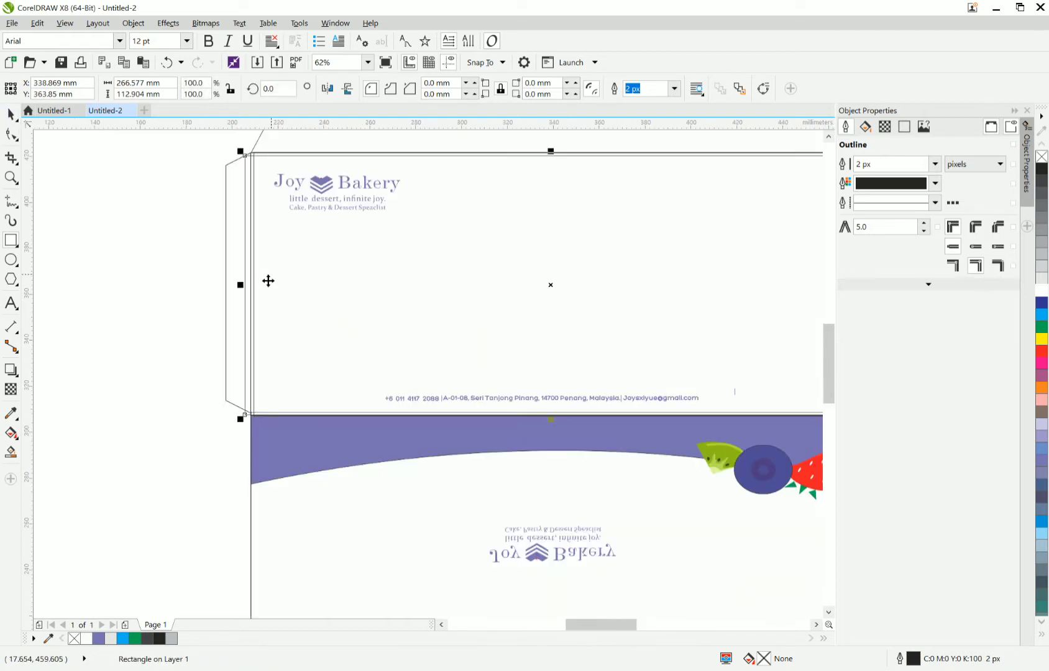
{"action": "left_click_drag", "start_coordinate": [219, 290], "coordinate": [234, 295]}
{"action": "scroll", "coordinate": [275, 309], "scroll_direction": "down", "scroll_amount": 4}
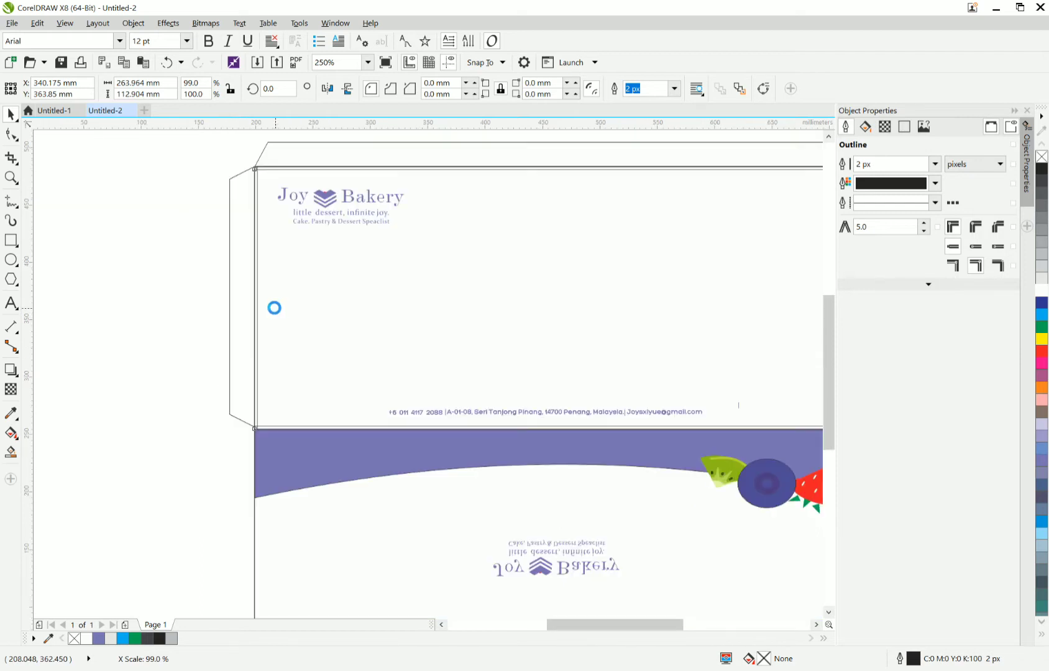
{"action": "scroll", "coordinate": [274, 307], "scroll_direction": "up", "scroll_amount": 2}
{"action": "scroll", "coordinate": [250, 298], "scroll_direction": "up", "scroll_amount": 5}
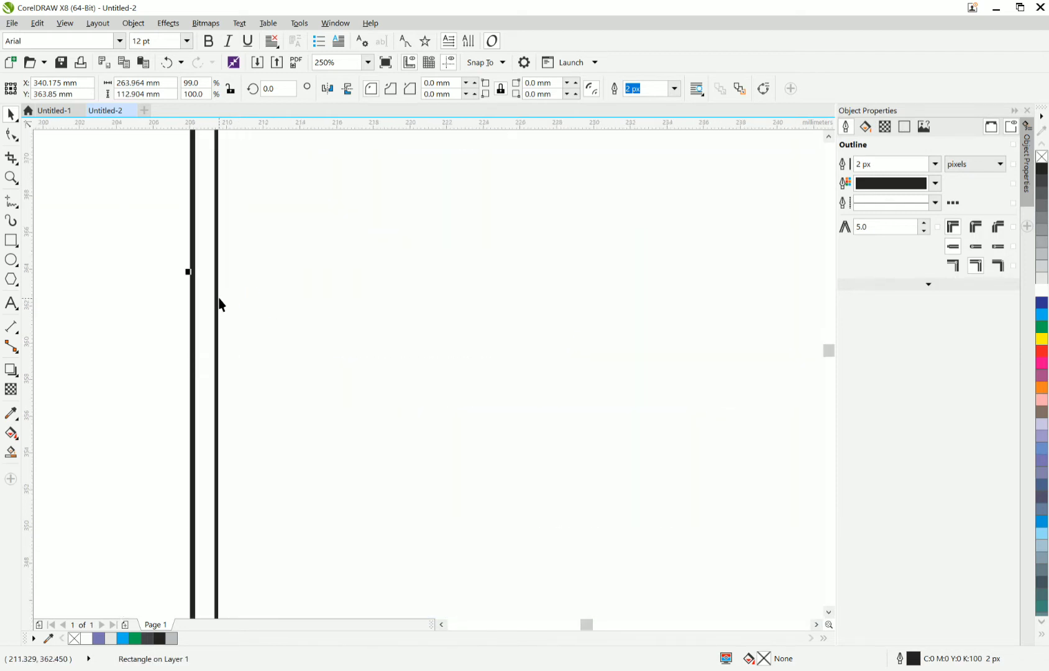
{"action": "left_click_drag", "start_coordinate": [190, 274], "coordinate": [211, 280]}
{"action": "scroll", "coordinate": [211, 280], "scroll_direction": "down", "scroll_amount": 4}
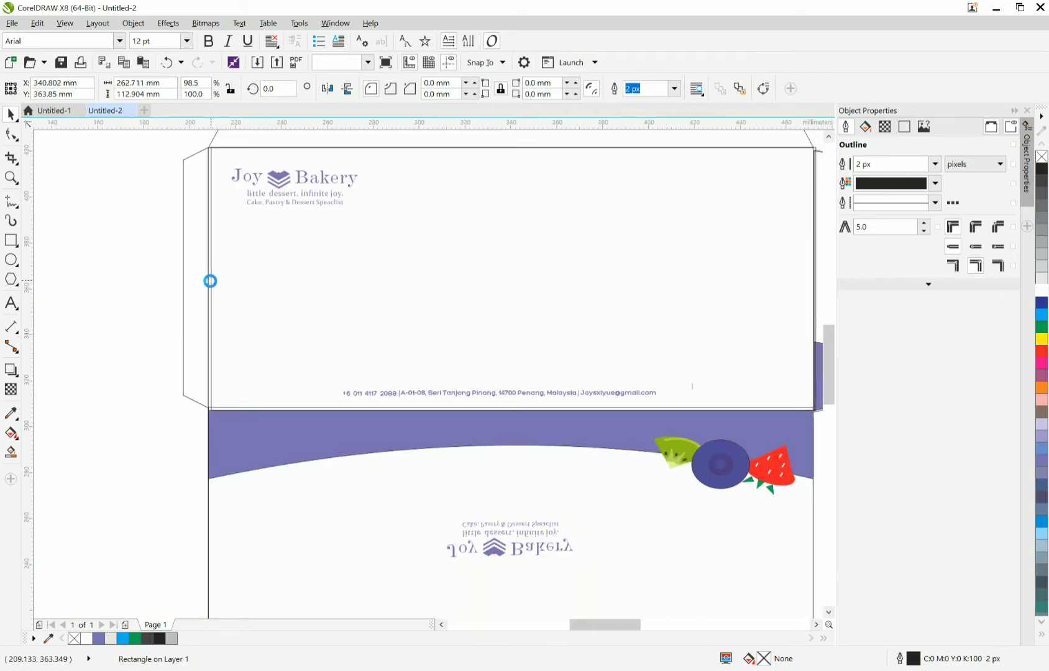
{"action": "left_click", "coordinate": [235, 290]}
Trace the front panel with another rectangle, about 263.9 by 114.5 mm, and move it to the empty area below the envelope.
{"action": "left_click", "coordinate": [12, 240]}
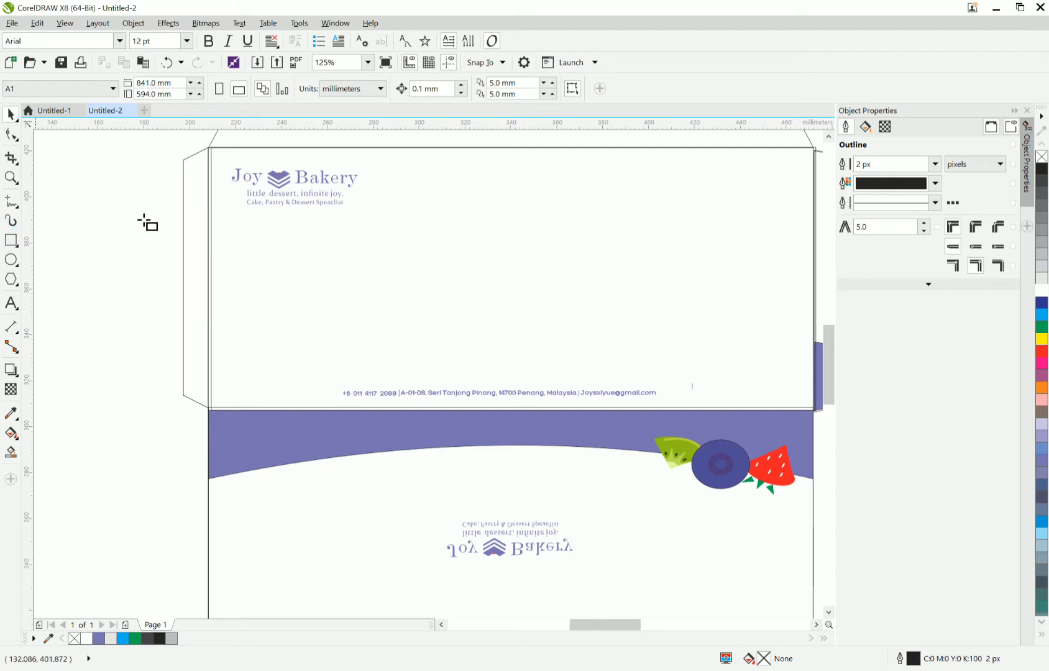
{"action": "left_click_drag", "start_coordinate": [210, 144], "coordinate": [668, 408]}
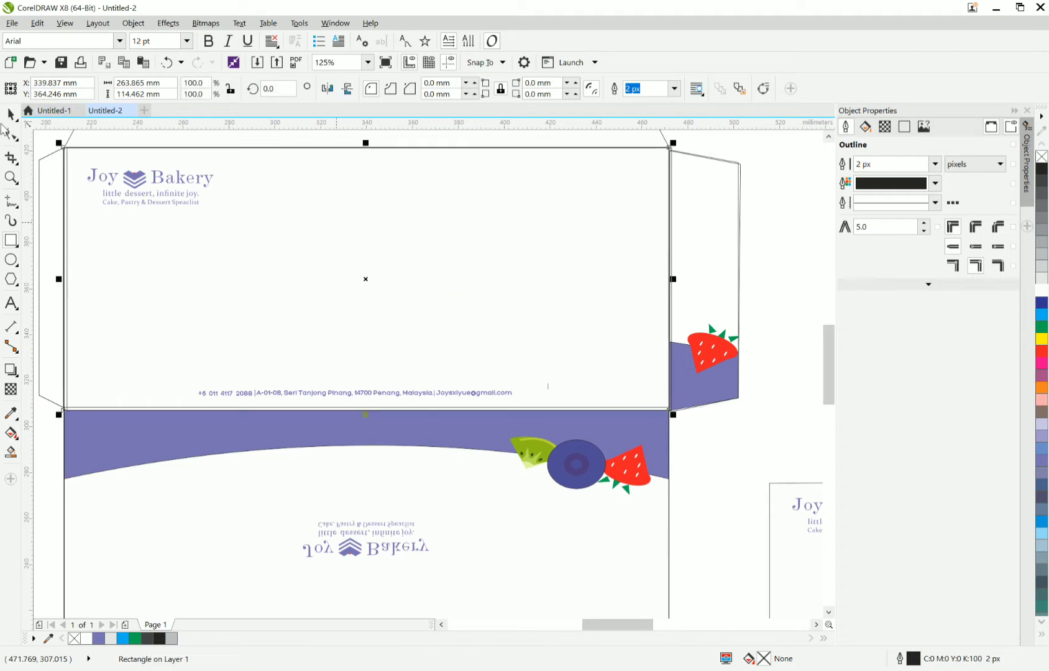
{"action": "scroll", "coordinate": [403, 274], "scroll_direction": "down", "scroll_amount": 4}
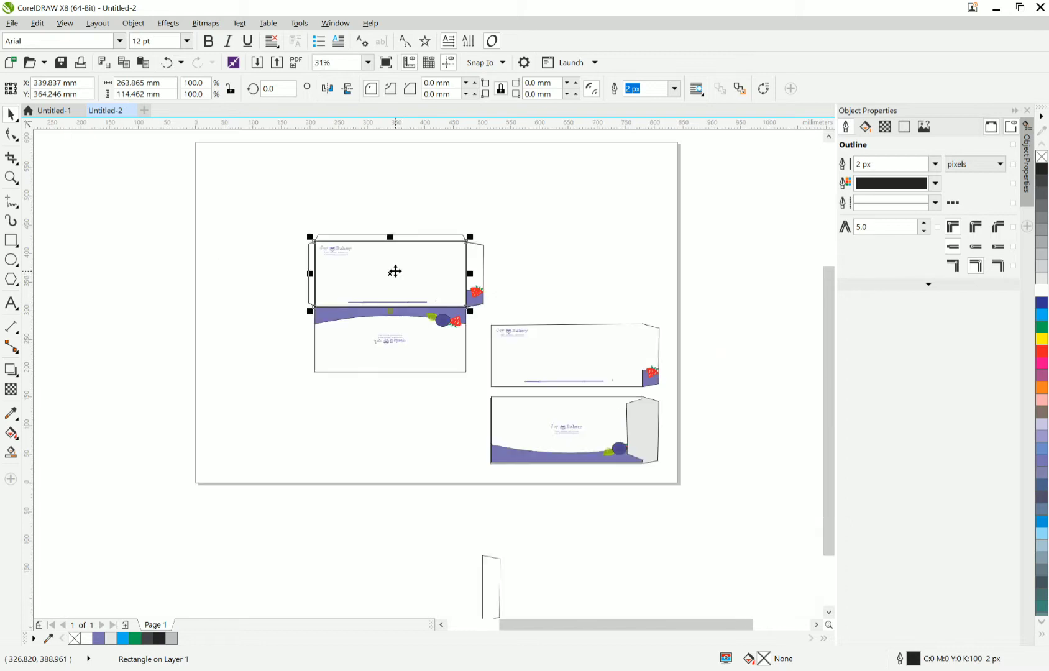
{"action": "left_click_drag", "start_coordinate": [393, 271], "coordinate": [392, 450]}
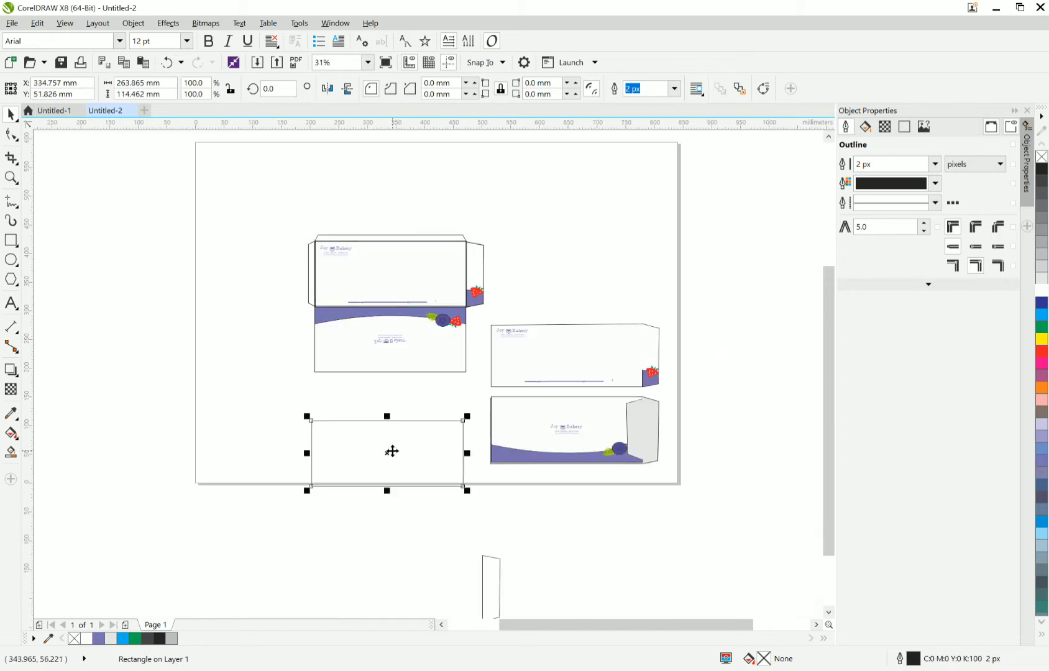
Duplicate the blank rectangle and place the copy directly beneath it, with their edges nearly meeting.
{"action": "scroll", "coordinate": [392, 451], "scroll_direction": "up", "scroll_amount": 4}
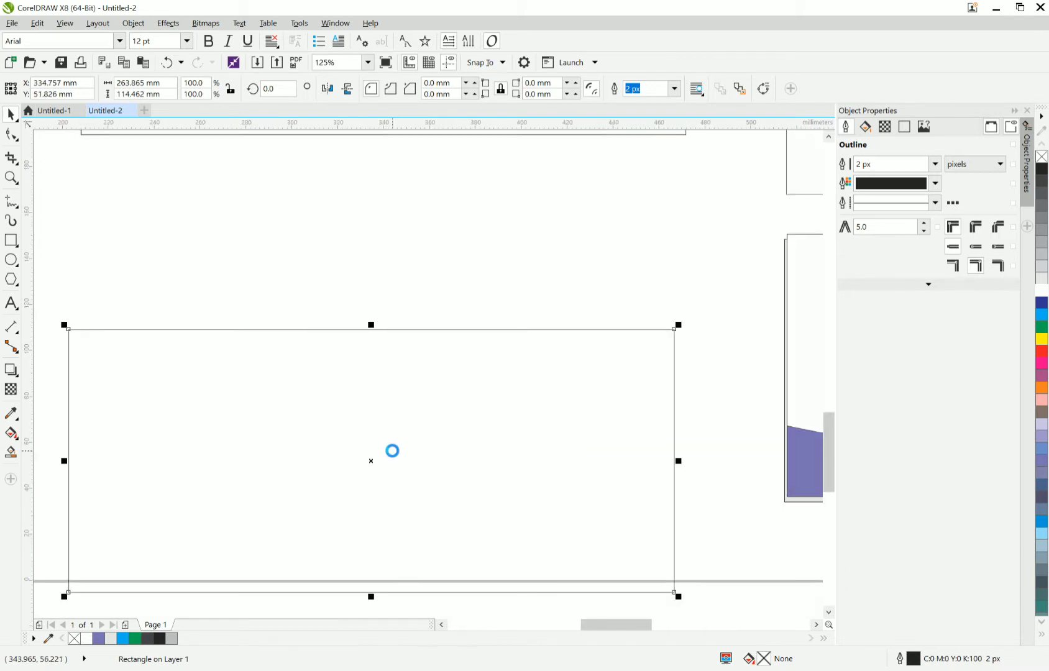
{"action": "scroll", "coordinate": [393, 451], "scroll_direction": "down", "scroll_amount": 6}
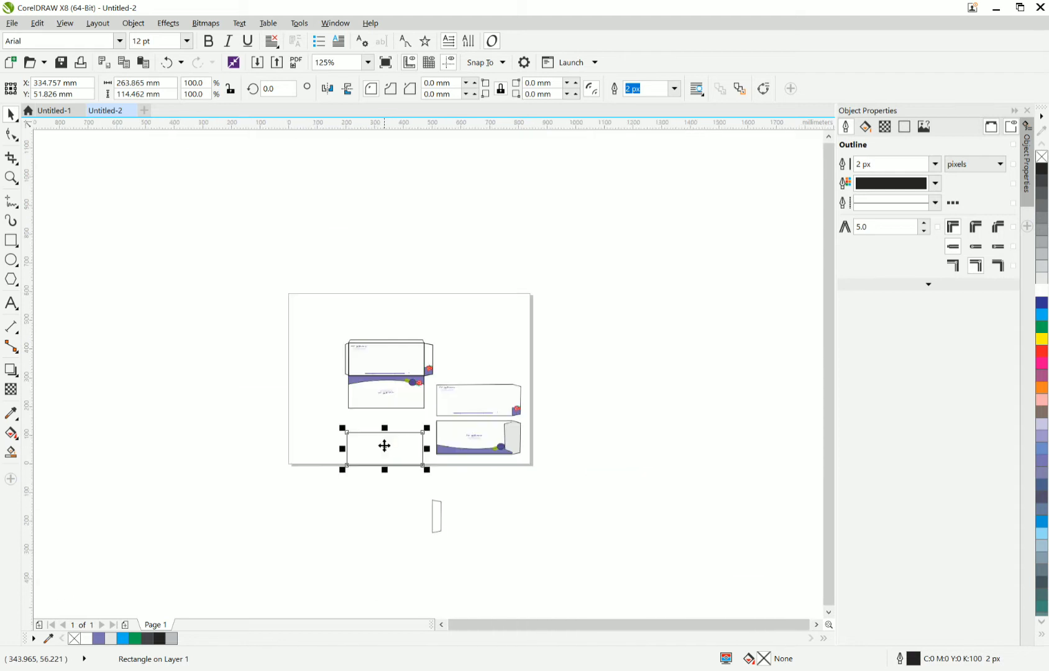
{"action": "left_click_drag", "start_coordinate": [385, 449], "coordinate": [386, 493]}
{"action": "right_click", "coordinate": [386, 493]}
{"action": "scroll", "coordinate": [415, 482], "scroll_direction": "up", "scroll_amount": 2}
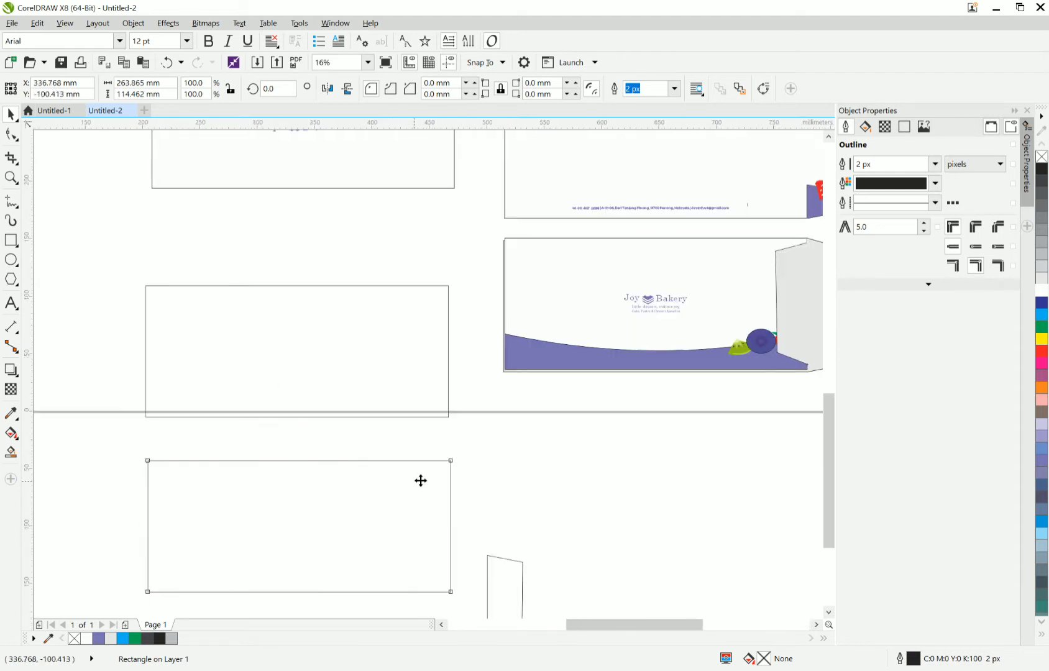
{"action": "left_click_drag", "start_coordinate": [449, 451], "coordinate": [449, 420]}
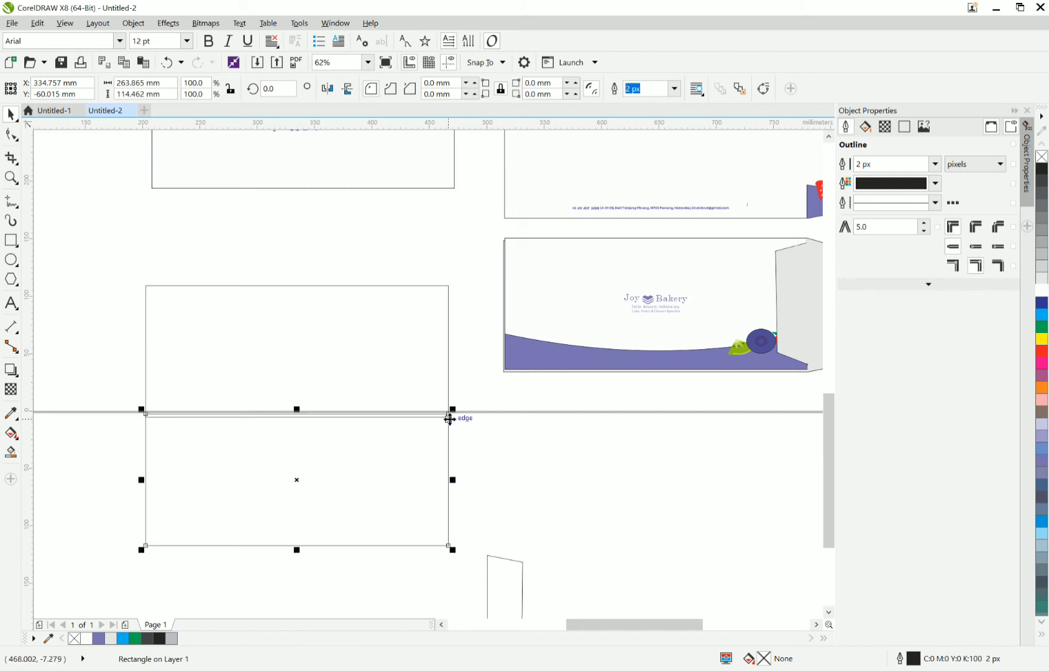
Draw a rectangle about 31.3 by 114.2 mm over the envelope's strawberry side flap.
{"action": "scroll", "coordinate": [447, 419], "scroll_direction": "down", "scroll_amount": 3}
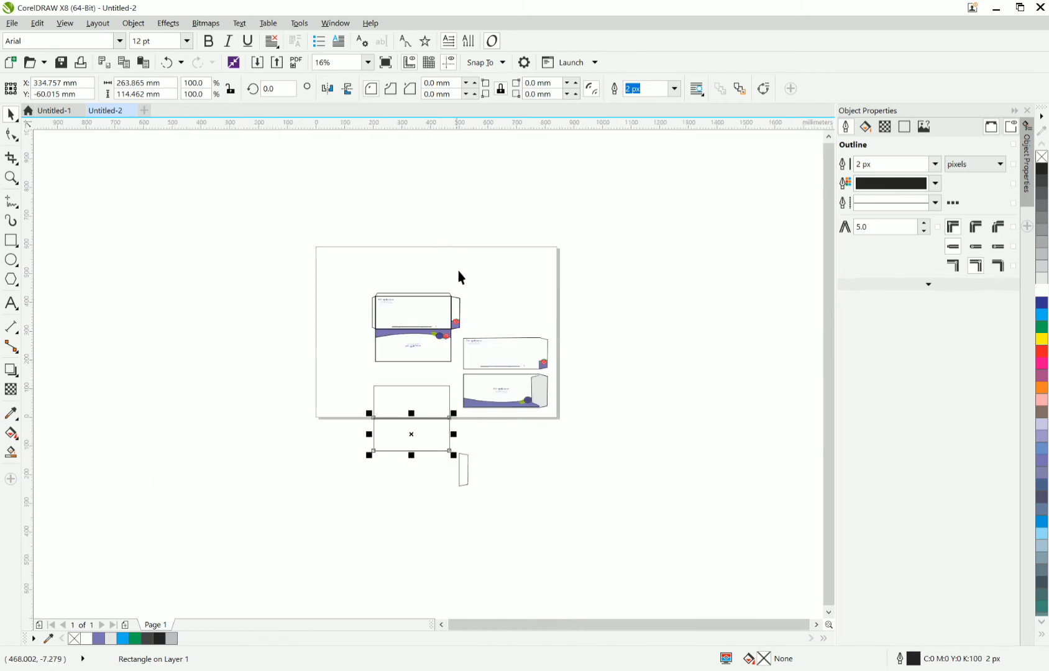
{"action": "scroll", "coordinate": [459, 280], "scroll_direction": "up", "scroll_amount": 5}
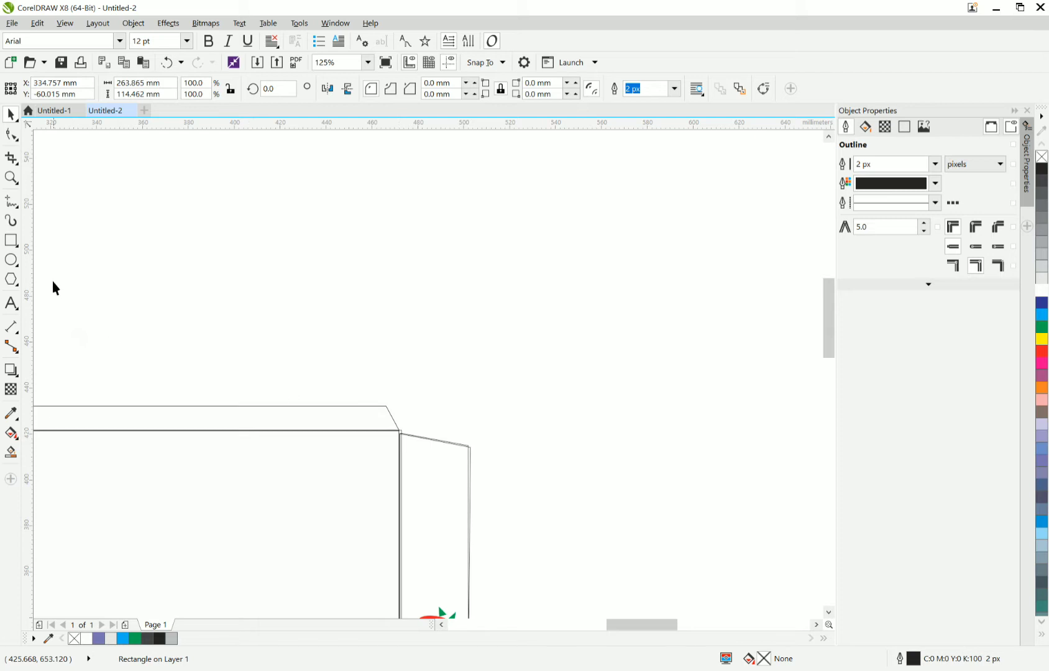
{"action": "left_click", "coordinate": [12, 241]}
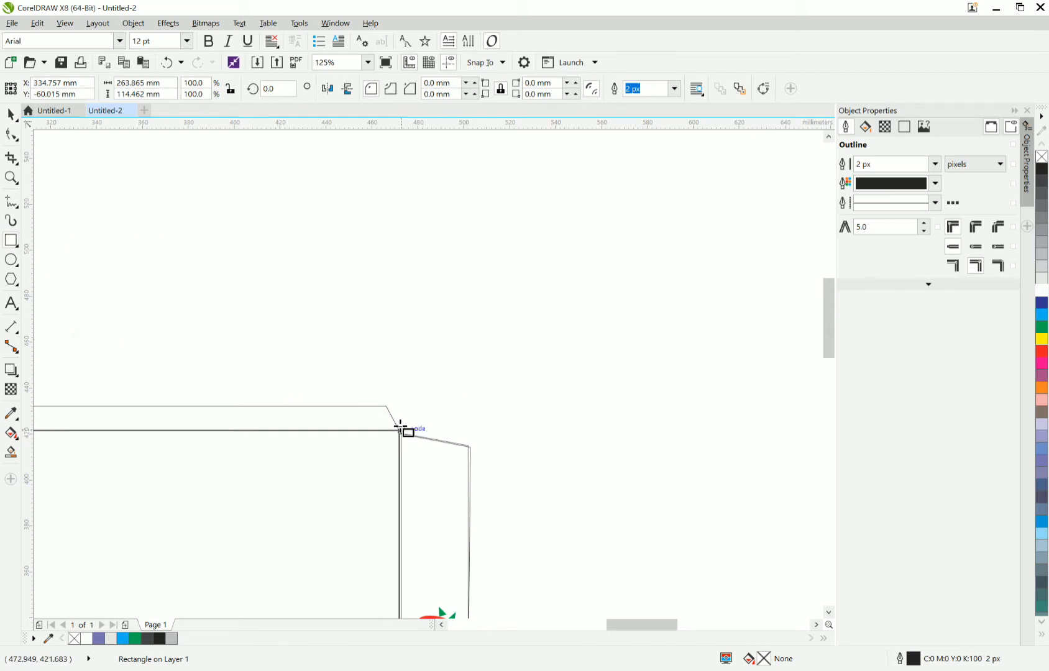
{"action": "left_click_drag", "start_coordinate": [400, 430], "coordinate": [479, 592]}
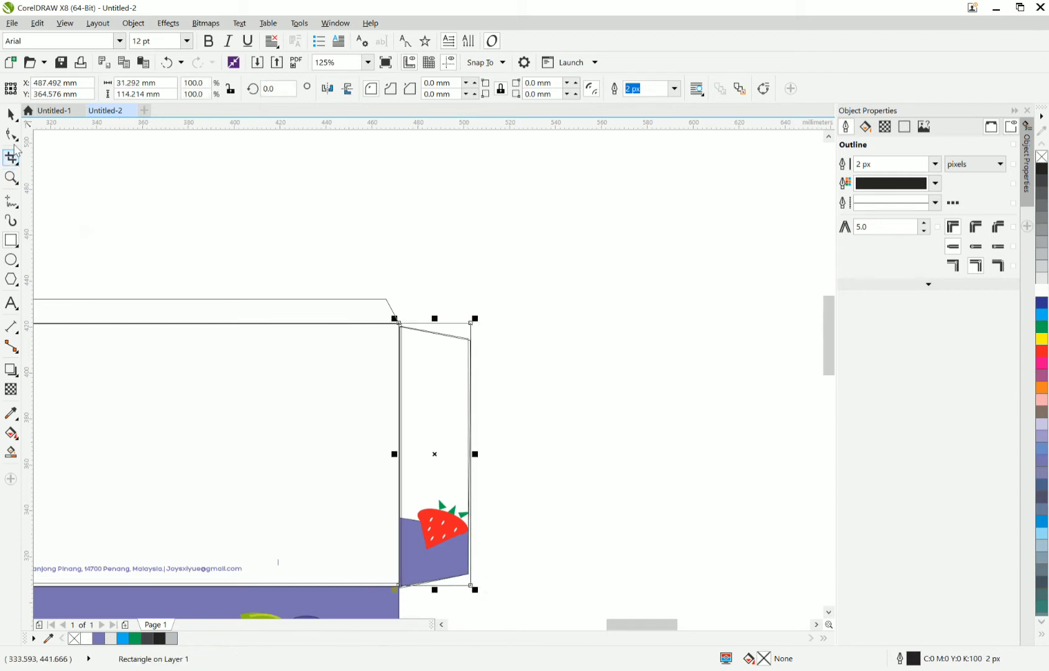
Convert the flap rectangle to curves and reposition its corner nodes to follow the side flap's slanted outline.
{"action": "left_click", "coordinate": [12, 134]}
{"action": "right_click", "coordinate": [453, 329]}
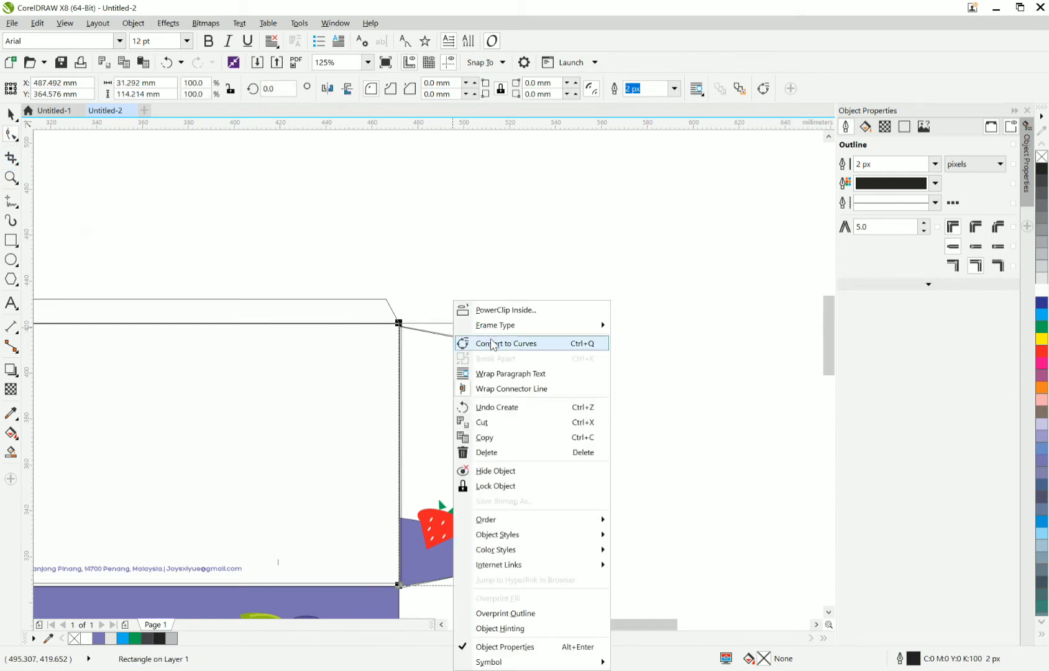
{"action": "left_click", "coordinate": [492, 345]}
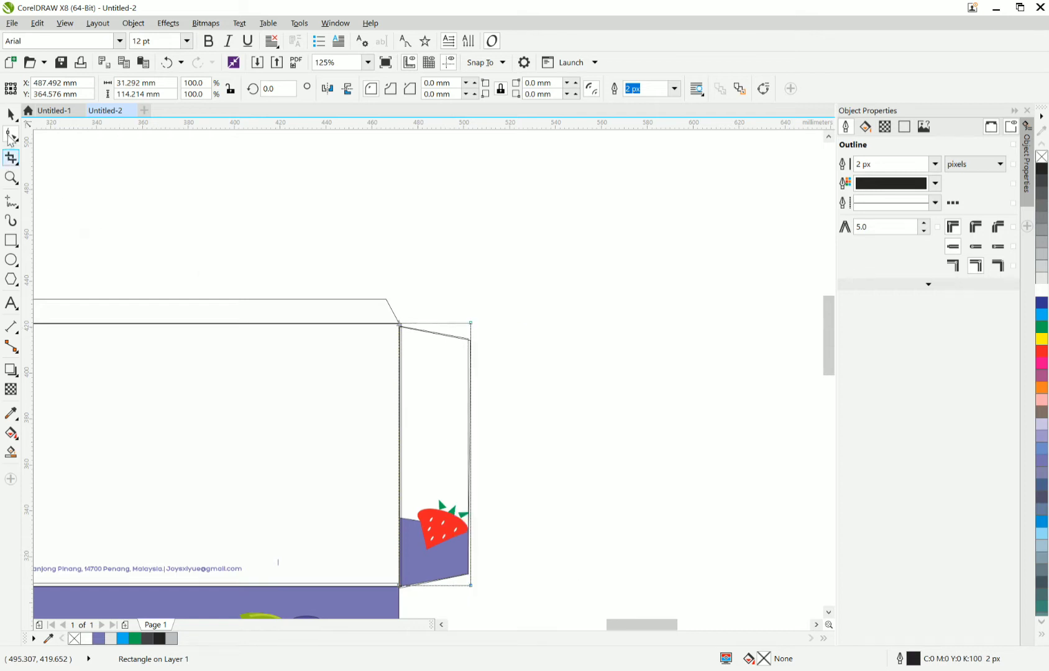
{"action": "left_click_drag", "start_coordinate": [471, 323], "coordinate": [470, 337]}
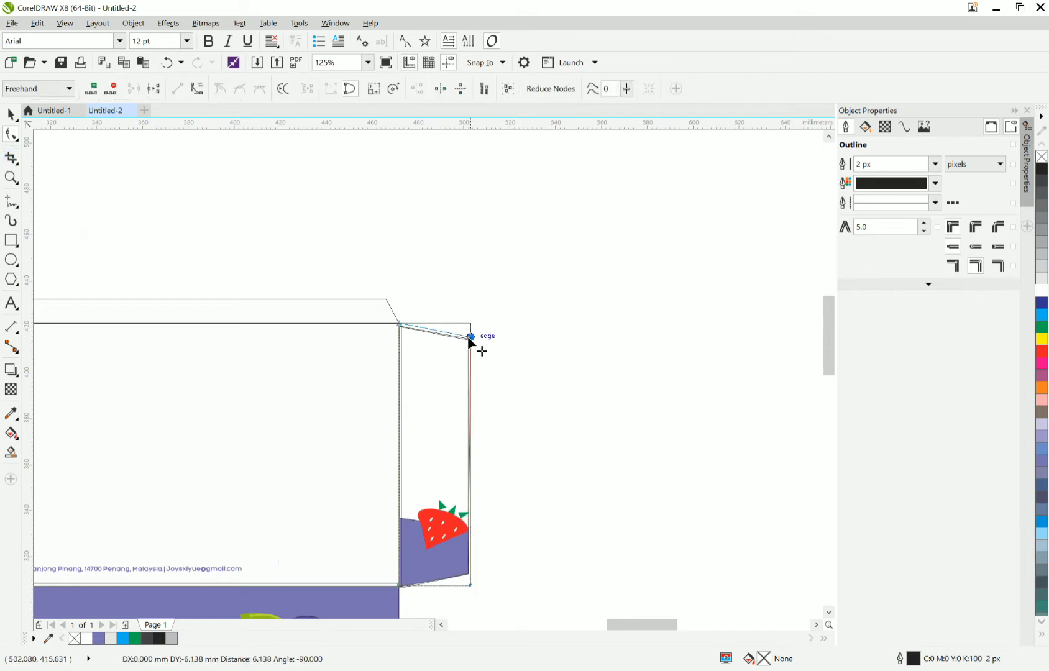
{"action": "scroll", "coordinate": [475, 592], "scroll_direction": "up", "scroll_amount": 1}
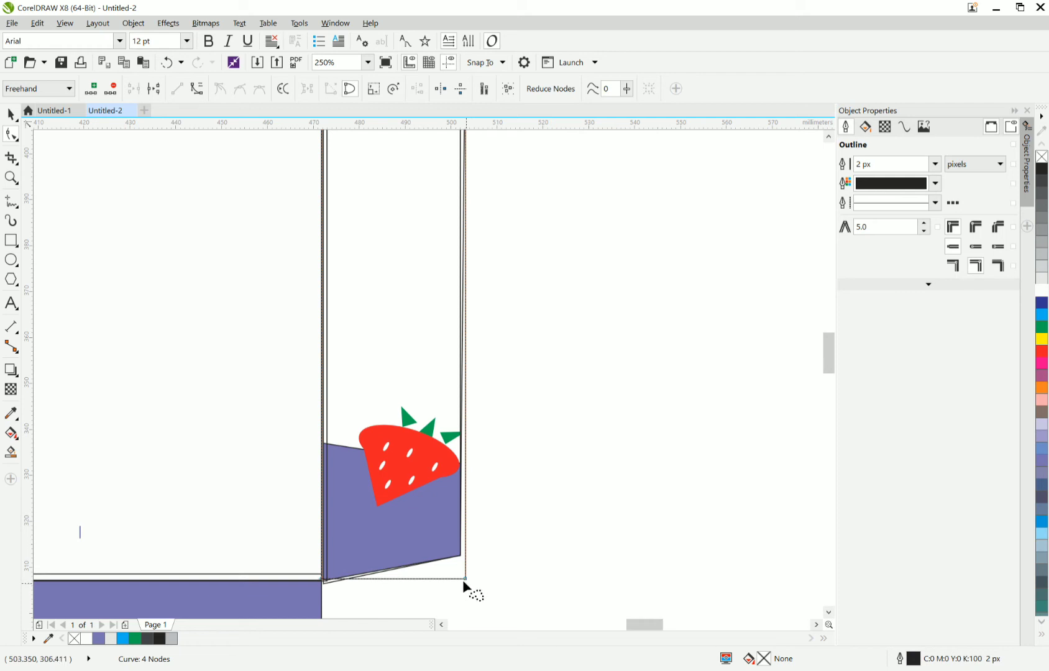
{"action": "left_click_drag", "start_coordinate": [471, 580], "coordinate": [465, 555]}
{"action": "mouse_move", "coordinate": [330, 582]}
{"action": "left_mouse_down"}
{"action": "mouse_move", "coordinate": [339, 589]}
{"action": "mouse_move", "coordinate": [323, 580]}
{"action": "left_mouse_up"}
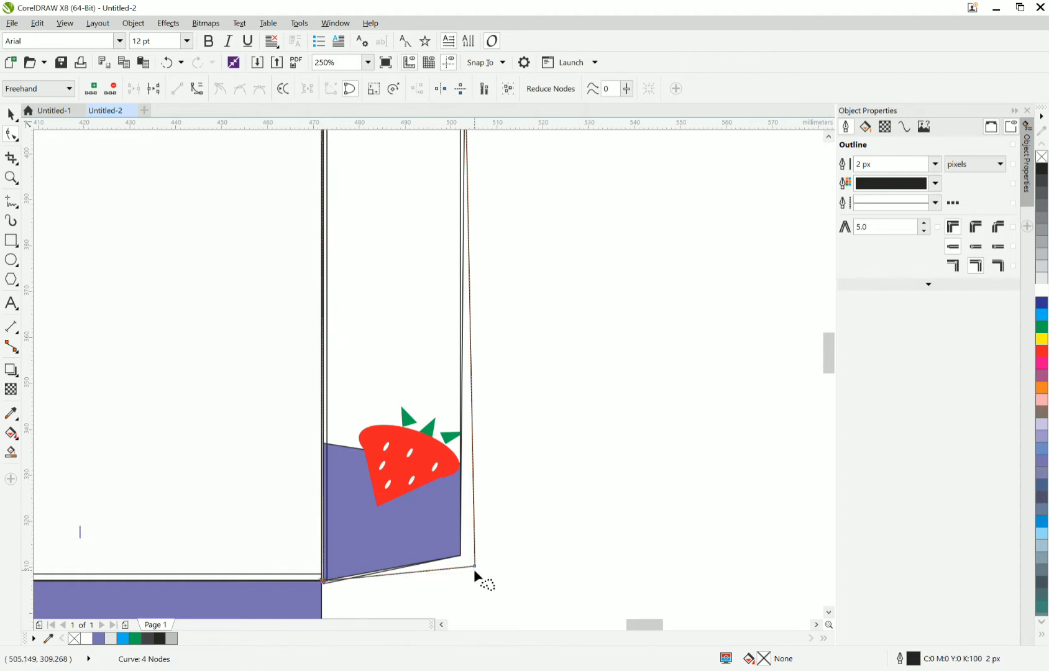
{"action": "left_click_drag", "start_coordinate": [471, 566], "coordinate": [469, 570]}
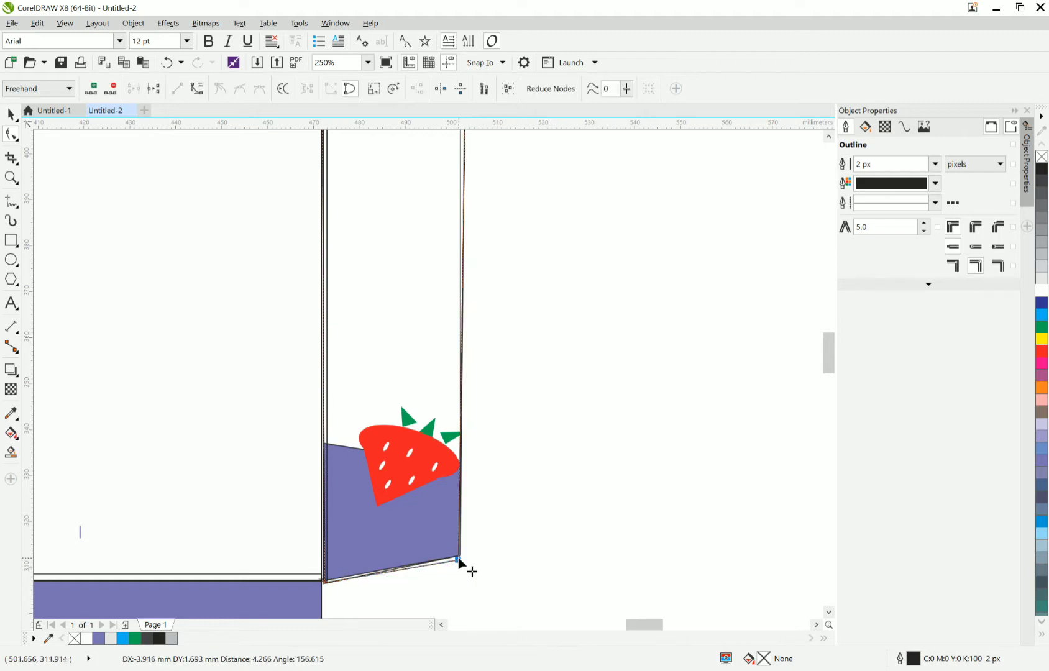
Move the traced flap shape down to the right edge of the upper blank rectangle.
{"action": "left_click", "coordinate": [10, 115]}
{"action": "scroll", "coordinate": [349, 281], "scroll_direction": "down", "scroll_amount": 2}
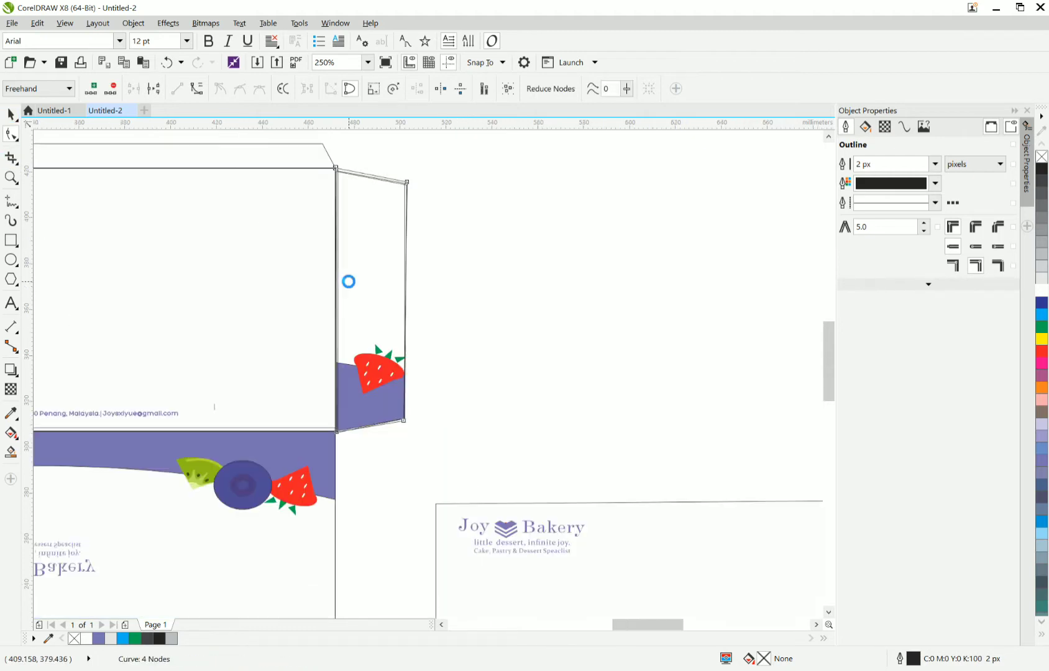
{"action": "scroll", "coordinate": [353, 284], "scroll_direction": "down", "scroll_amount": 1}
{"action": "left_click_drag", "start_coordinate": [353, 284], "coordinate": [317, 463]}
{"action": "scroll", "coordinate": [350, 531], "scroll_direction": "up", "scroll_amount": 1}
{"action": "scroll", "coordinate": [345, 478], "scroll_direction": "up", "scroll_amount": 2}
{"action": "scroll", "coordinate": [314, 461], "scroll_direction": "down", "scroll_amount": 1}
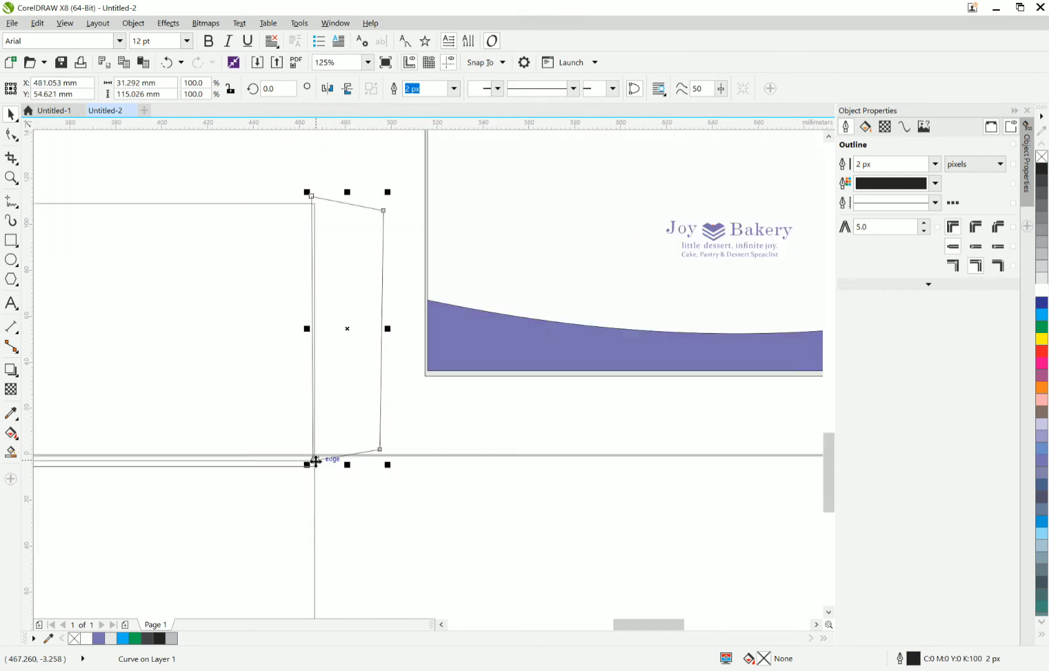
{"action": "left_click_drag", "start_coordinate": [316, 462], "coordinate": [315, 461]}
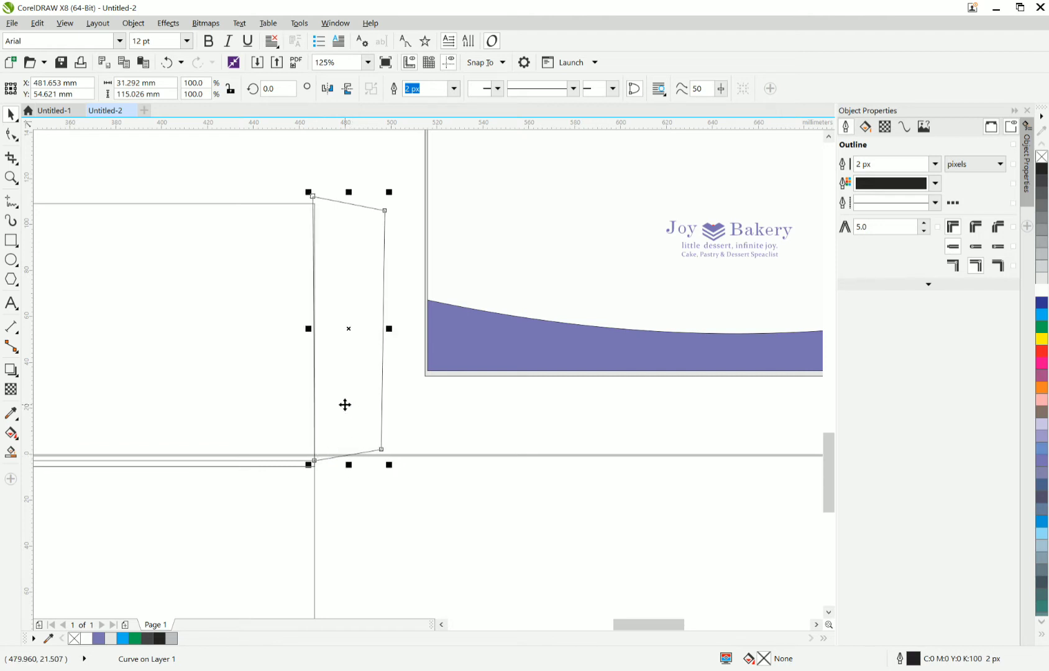
Shift the flap shape slightly aside and snap the upper rectangle's lower-right corner to the flap's lower-left corner.
{"action": "left_click_drag", "start_coordinate": [345, 405], "coordinate": [356, 404]}
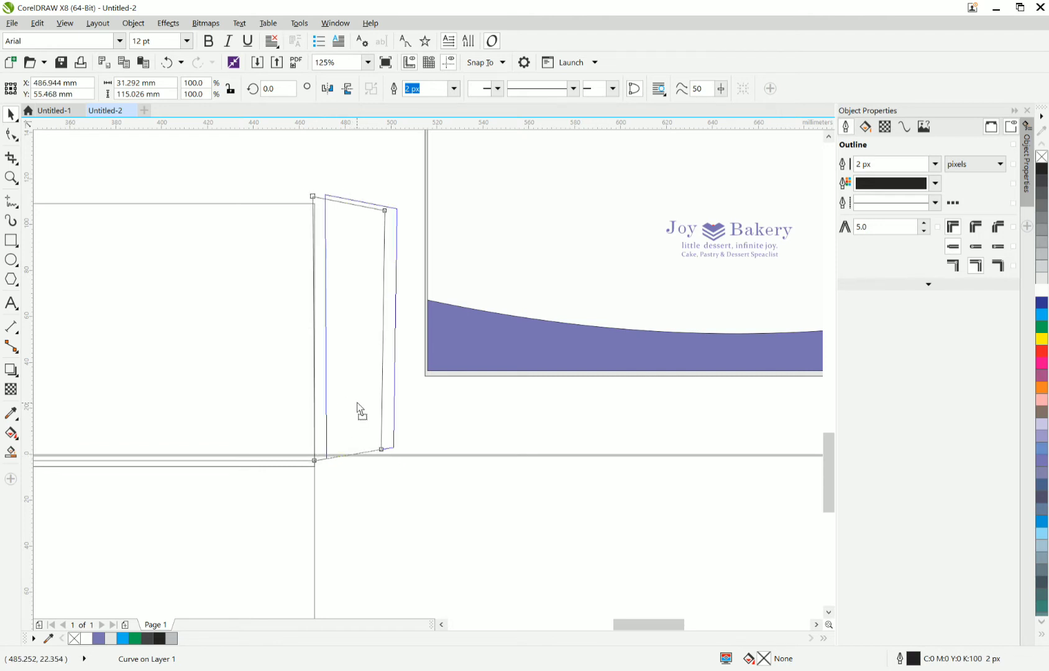
{"action": "left_click", "coordinate": [317, 466]}
{"action": "scroll", "coordinate": [317, 466], "scroll_direction": "up", "scroll_amount": 2}
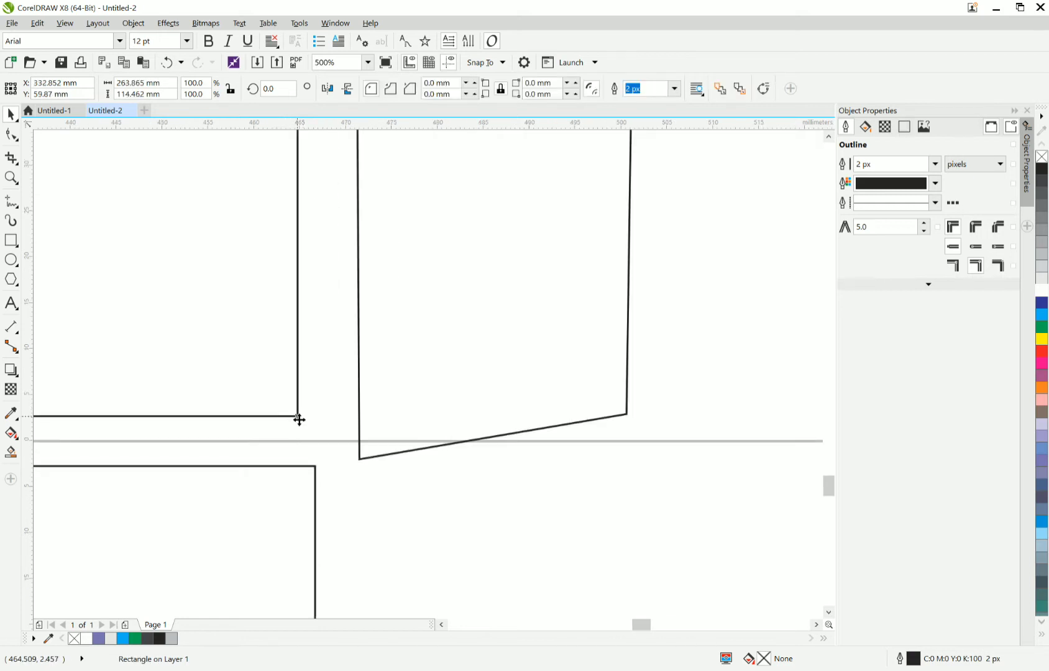
{"action": "left_click_drag", "start_coordinate": [299, 419], "coordinate": [359, 457]}
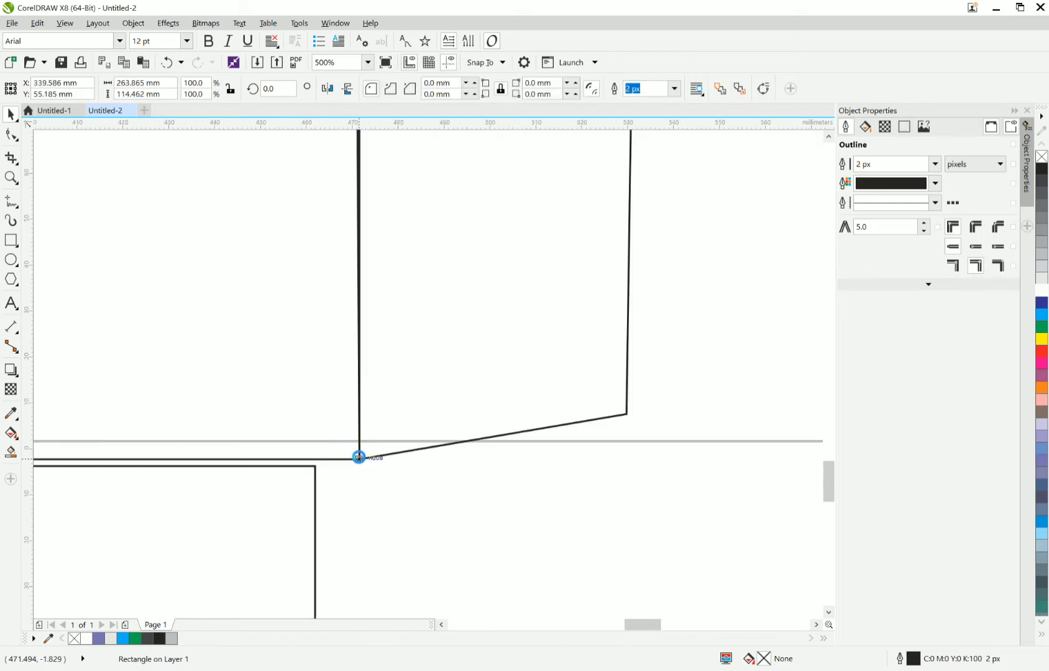
{"action": "scroll", "coordinate": [354, 455], "scroll_direction": "down", "scroll_amount": 3}
{"action": "scroll", "coordinate": [345, 472], "scroll_direction": "up", "scroll_amount": 1}
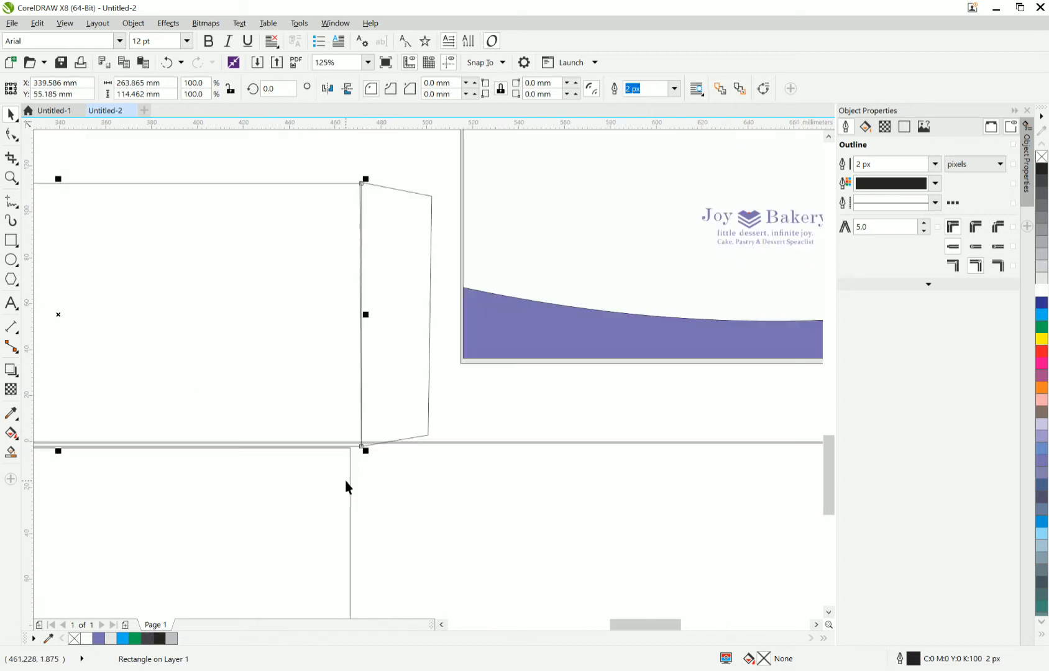
Snap the lower rectangle's upper-right corner to the lower-right corner of the upper rectangle.
{"action": "left_click", "coordinate": [345, 481]}
{"action": "scroll", "coordinate": [342, 466], "scroll_direction": "up", "scroll_amount": 2}
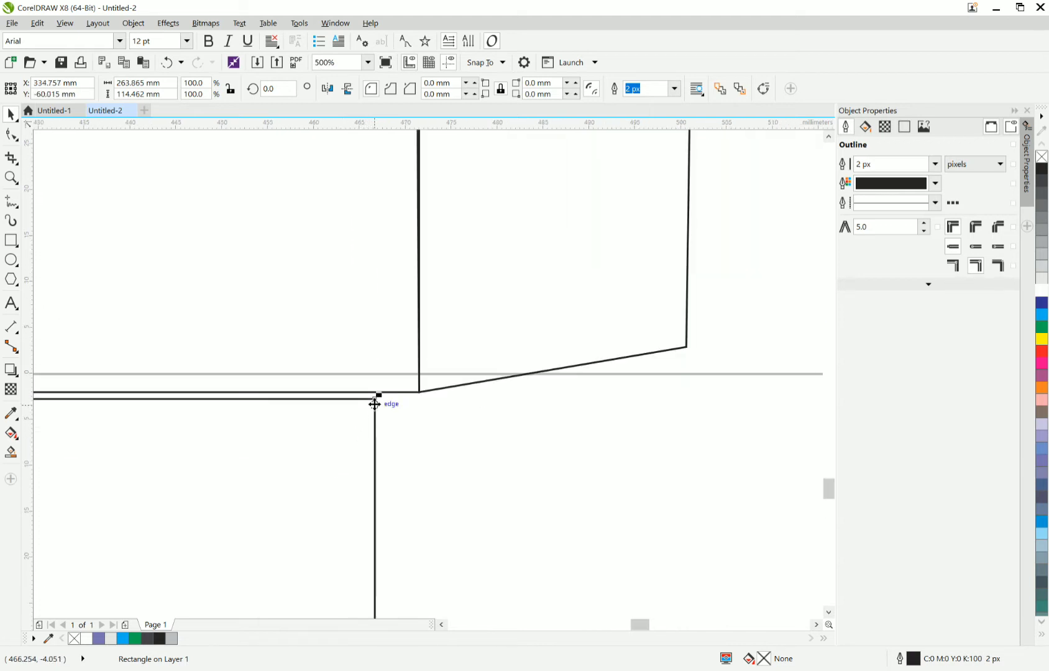
{"action": "left_click_drag", "start_coordinate": [375, 404], "coordinate": [419, 393]}
{"action": "scroll", "coordinate": [413, 391], "scroll_direction": "down", "scroll_amount": 2}
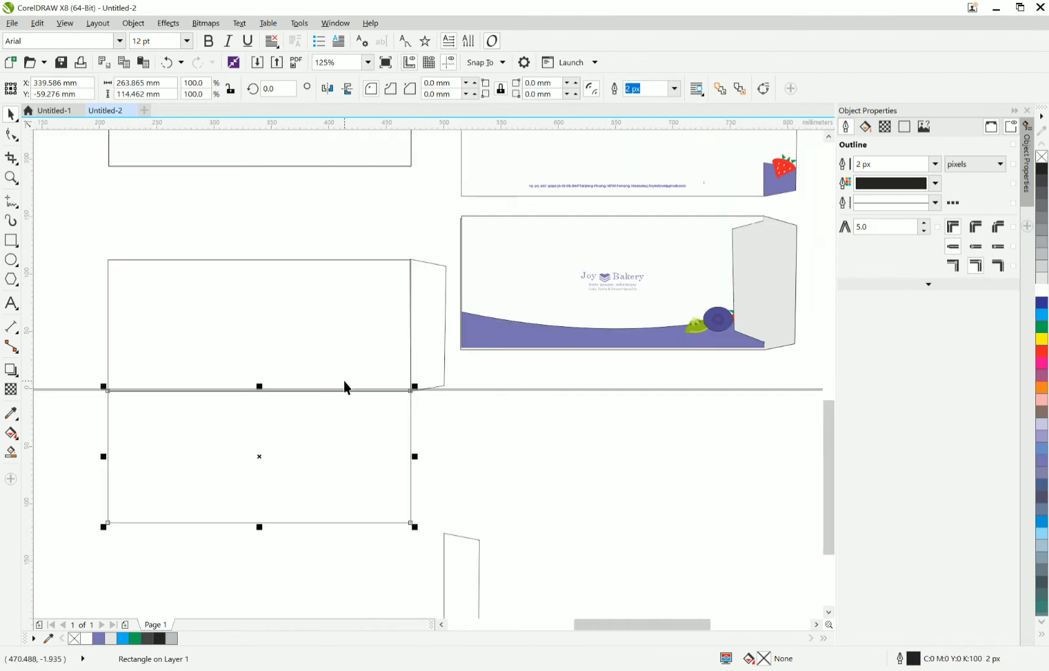
Move the loose flap shape from below the page to the left end of the upper blank rectangle.
{"action": "left_click", "coordinate": [461, 553]}
{"action": "left_click", "coordinate": [461, 535]}
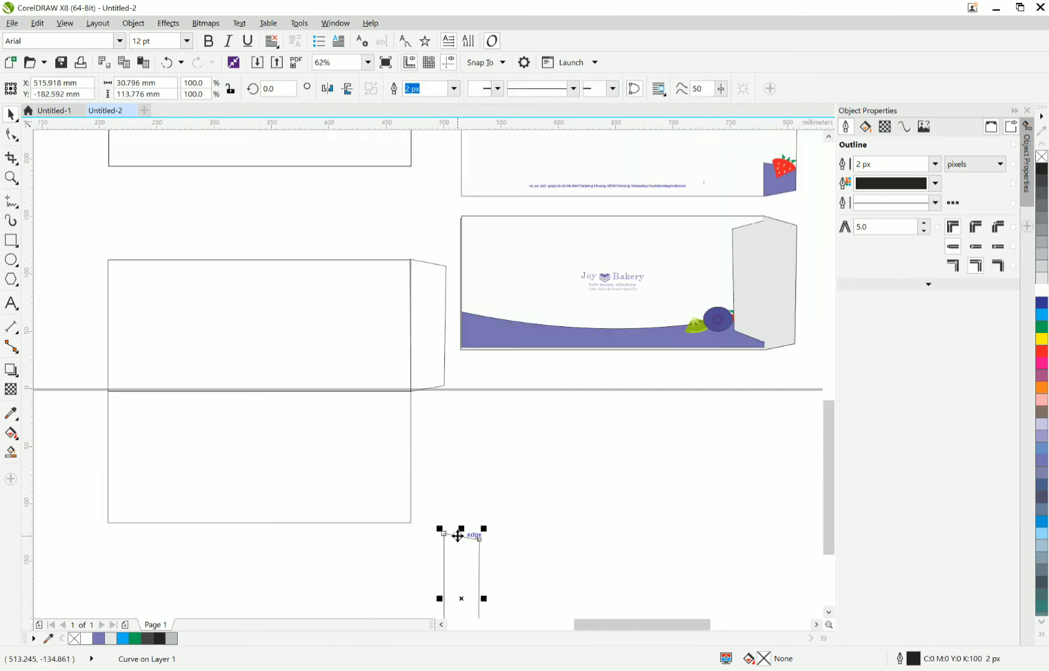
{"action": "left_click_drag", "start_coordinate": [457, 536], "coordinate": [111, 208]}
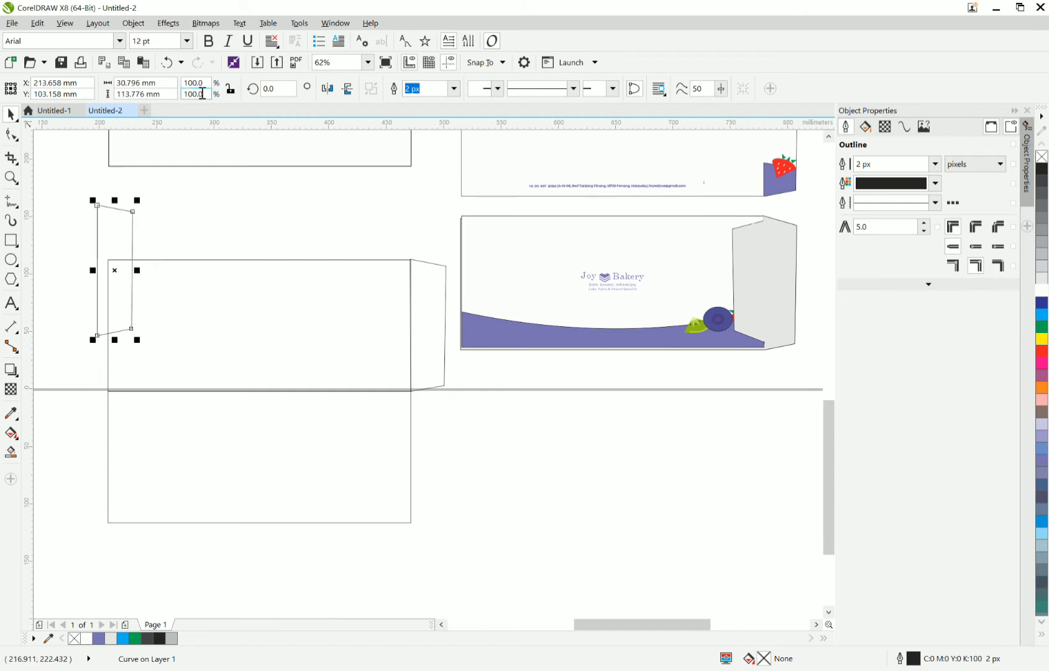
{"action": "type", "text": "10"}
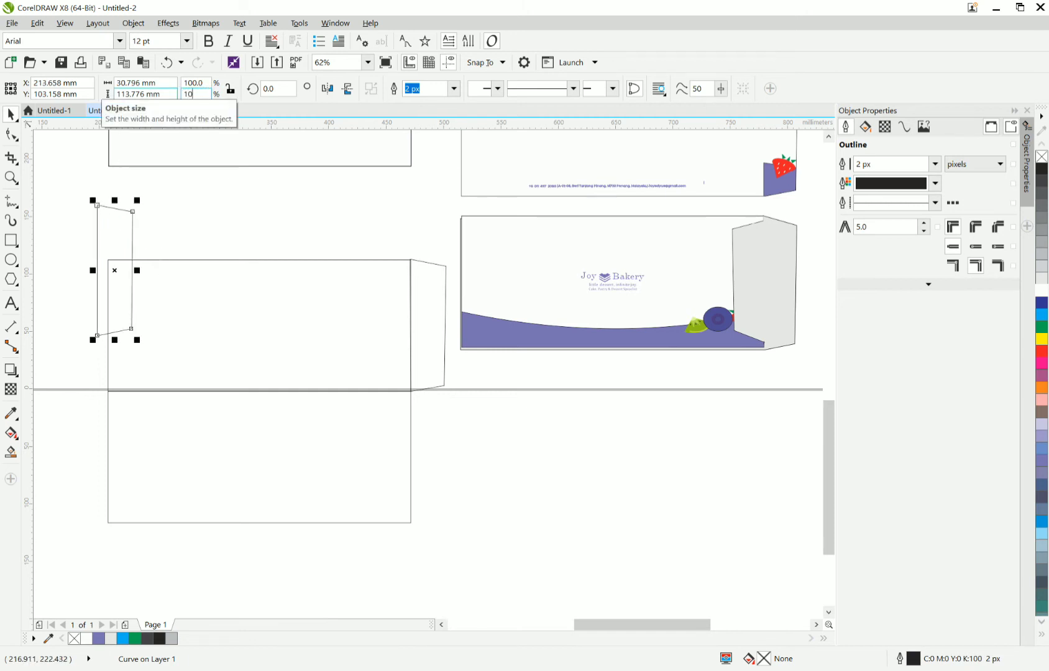
{"action": "key", "text": "Return"}
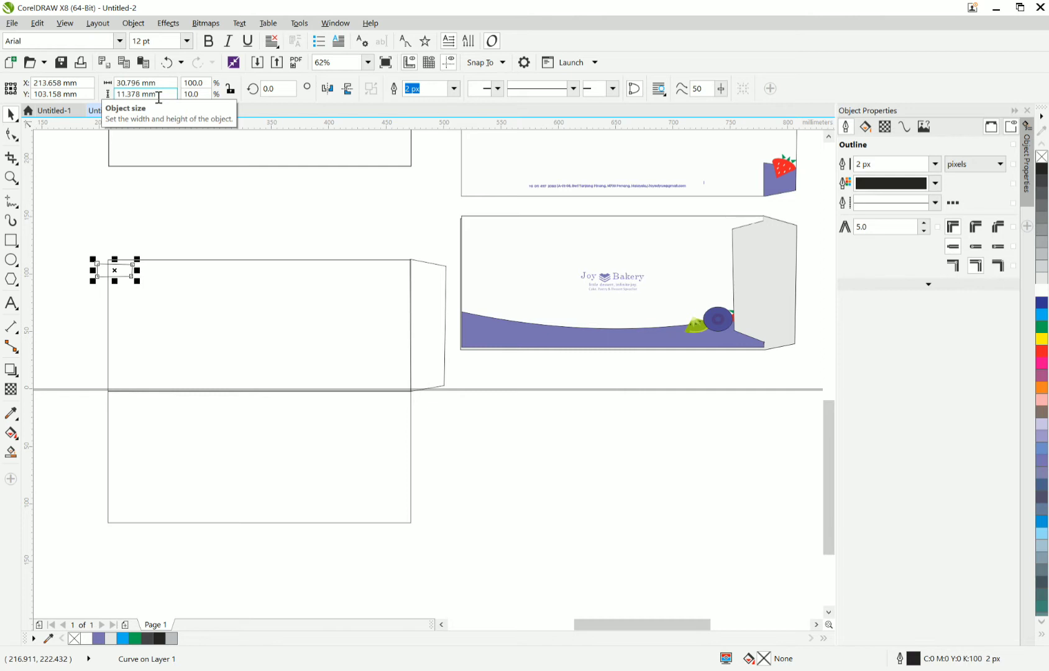
{"action": "key", "text": "ctrl+z"}
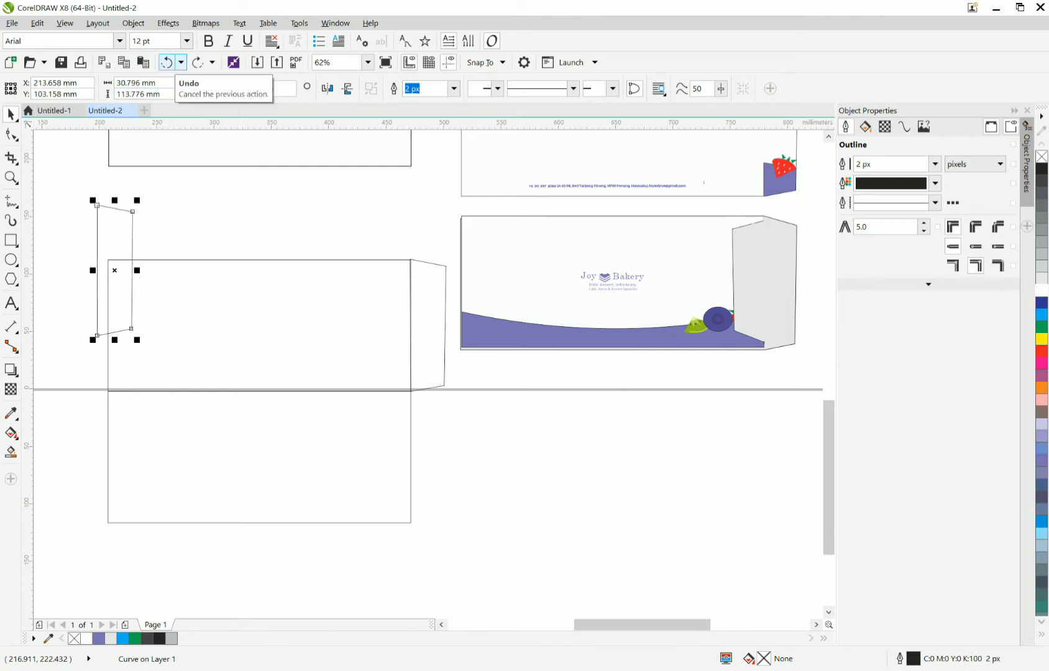
{"action": "left_click", "coordinate": [166, 63]}
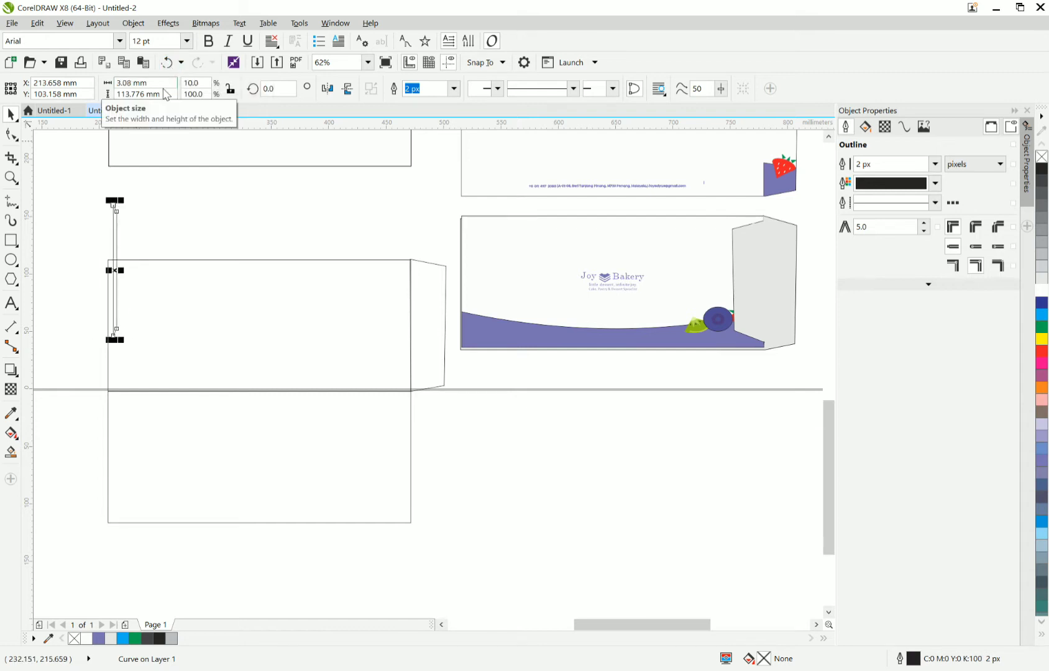
{"action": "key", "text": "ctrl+z"}
Narrow the loose flap by setting its horizontal scale to 40% while keeping the vertical scale at 100%.
{"action": "left_click", "coordinate": [193, 94]}
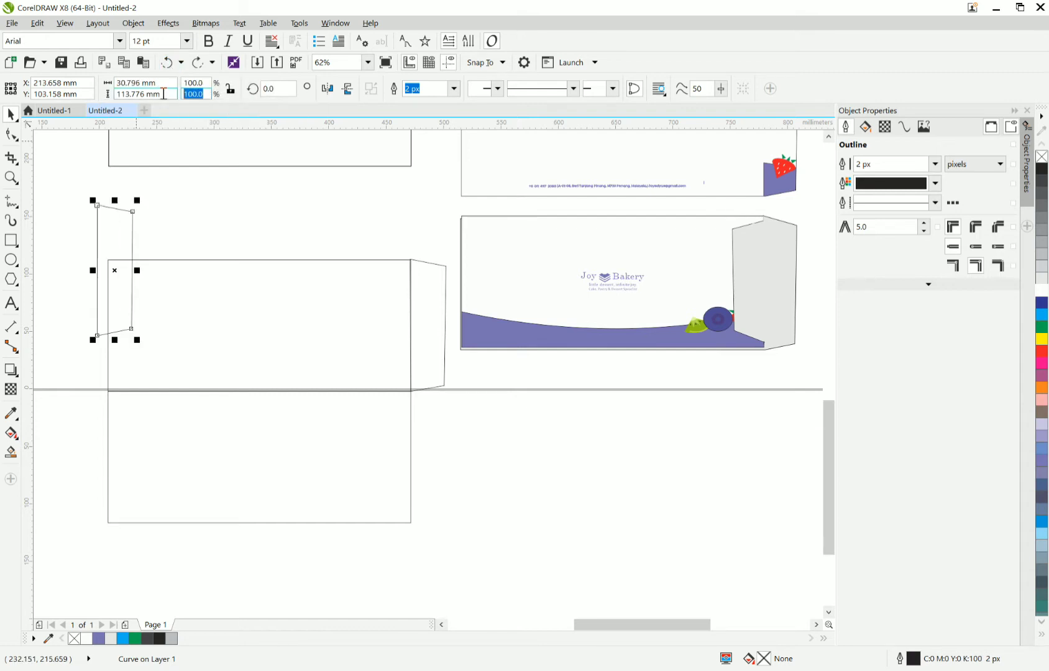
{"action": "left_click", "coordinate": [208, 82]}
{"action": "type", "text": "20"}
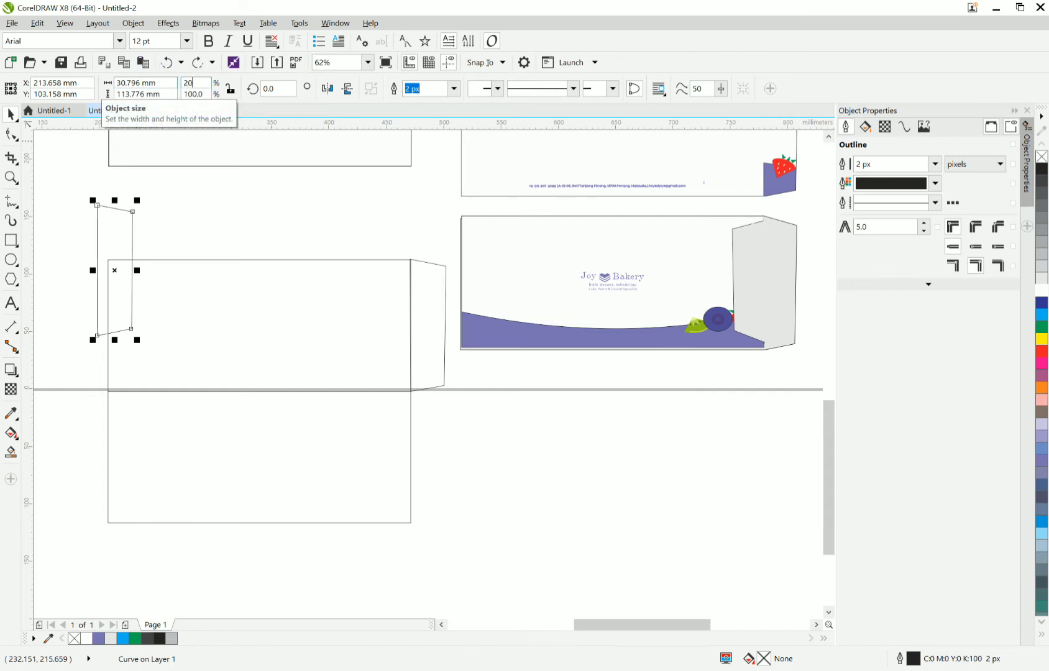
{"action": "key", "text": "Return"}
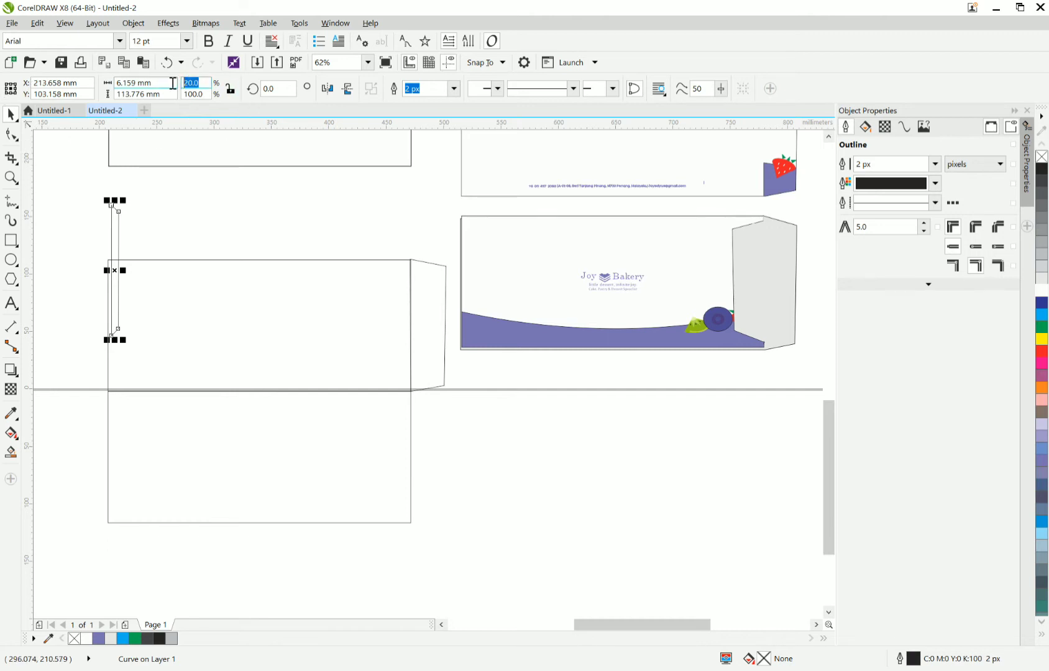
{"action": "key", "text": "Return"}
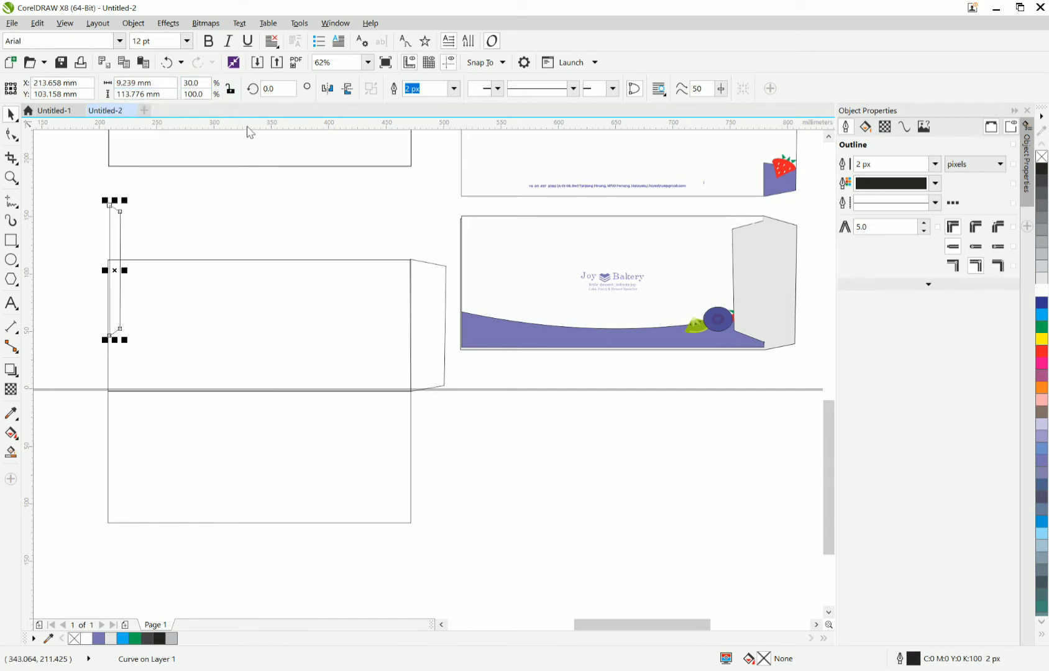
{"action": "type", "text": "4"}
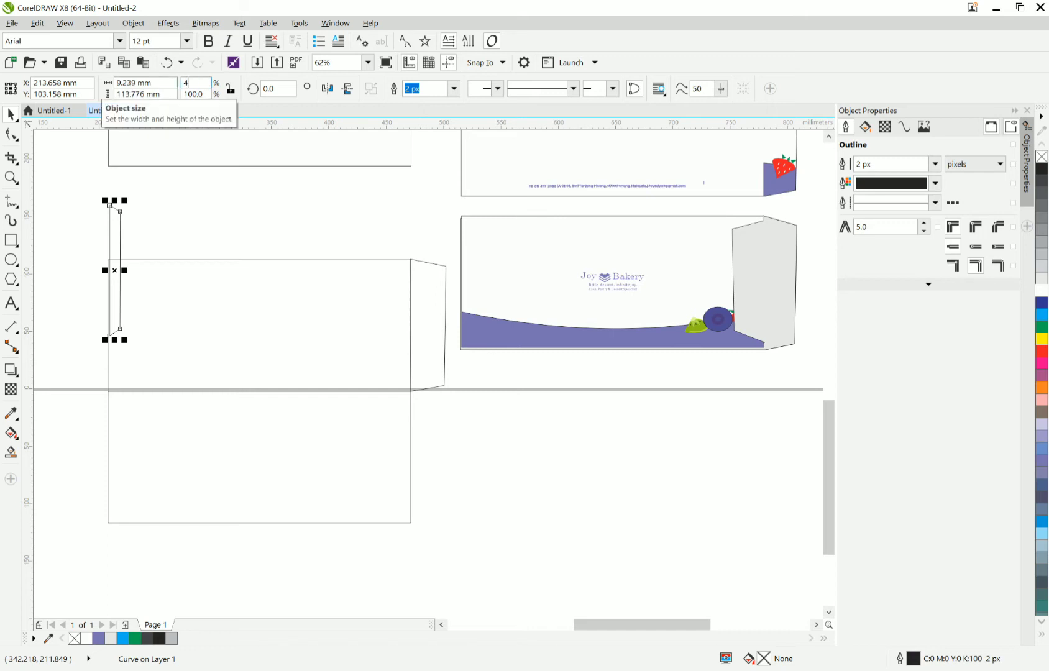
{"action": "type", "text": "0"}
{"action": "key", "text": "Return"}
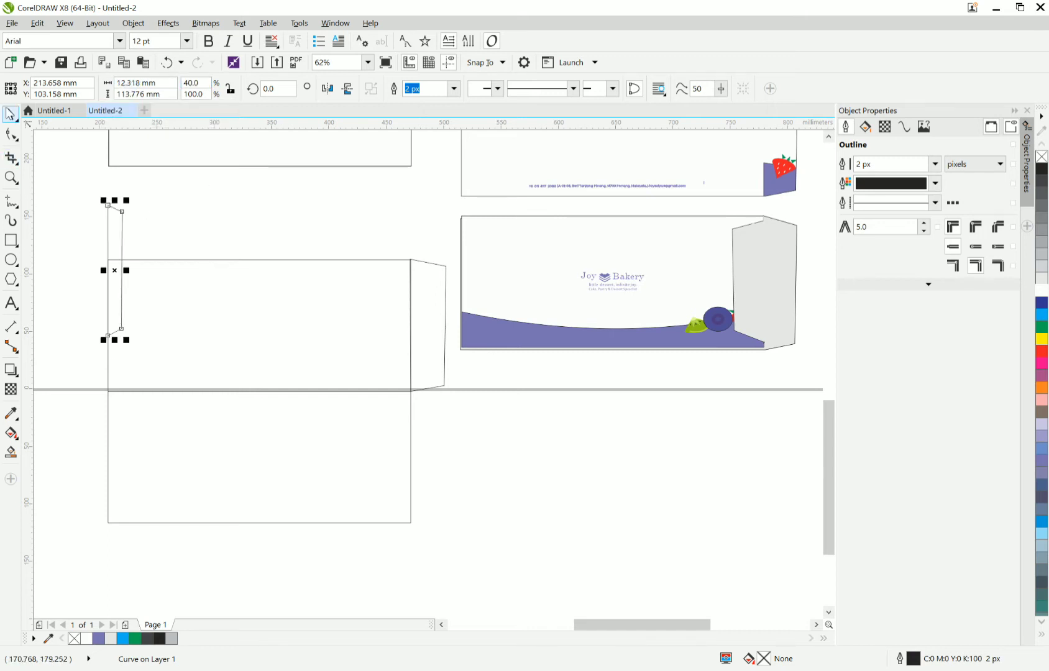
Mirror the narrowed flap horizontally and snap its upper-right corner to the upper rectangle's upper-left corner.
{"action": "left_click_drag", "start_coordinate": [112, 228], "coordinate": [81, 284]}
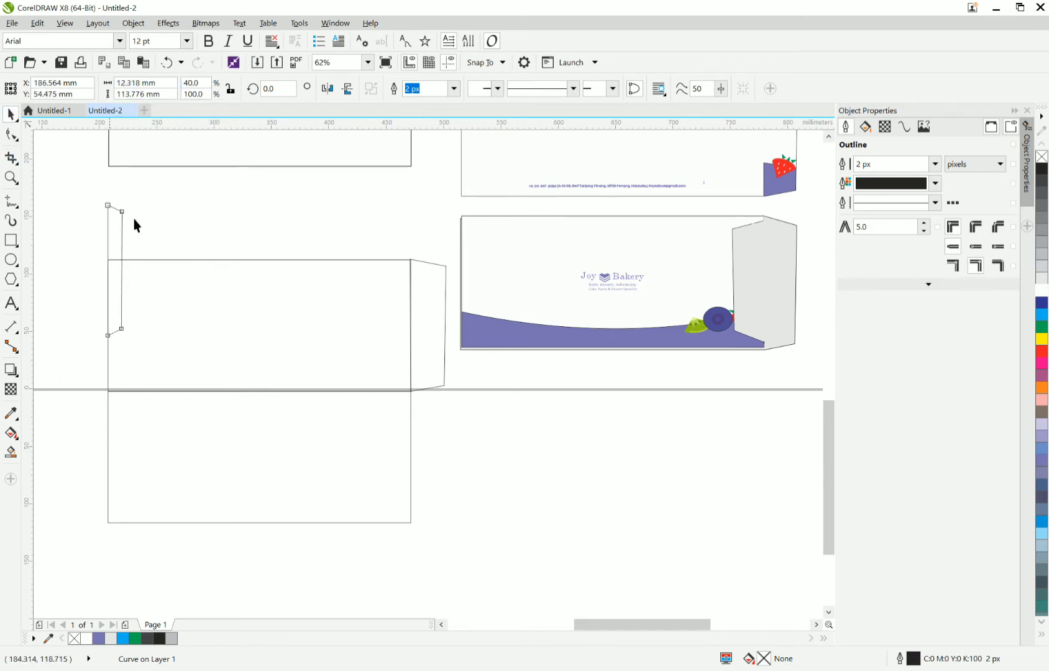
{"action": "left_click", "coordinate": [327, 88]}
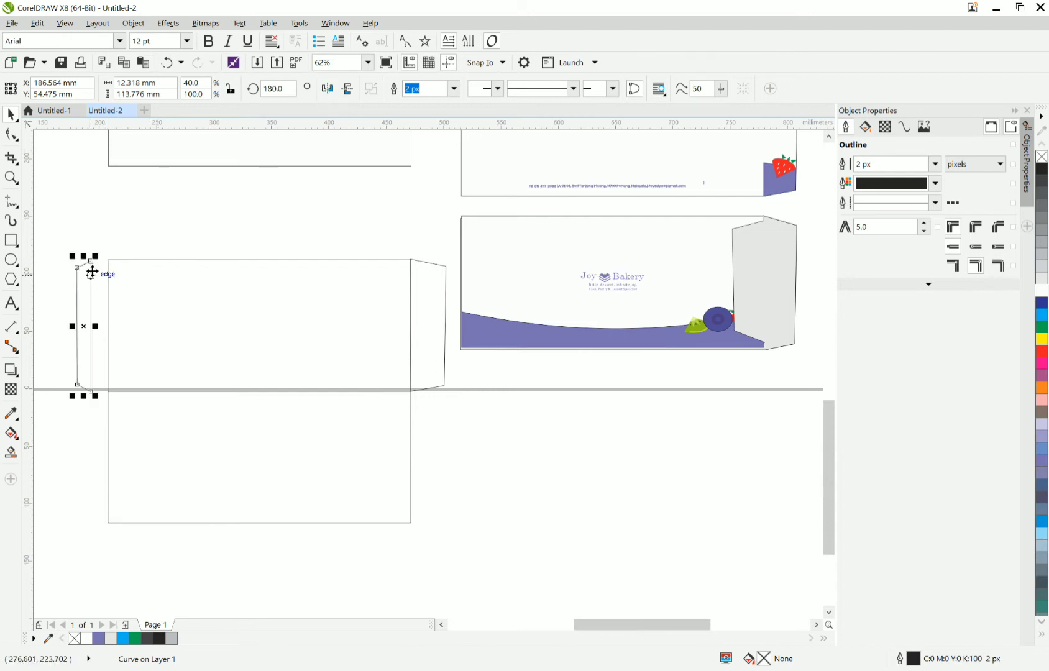
{"action": "scroll", "coordinate": [91, 269], "scroll_direction": "up", "scroll_amount": 4}
{"action": "left_click_drag", "start_coordinate": [89, 236], "coordinate": [158, 228]}
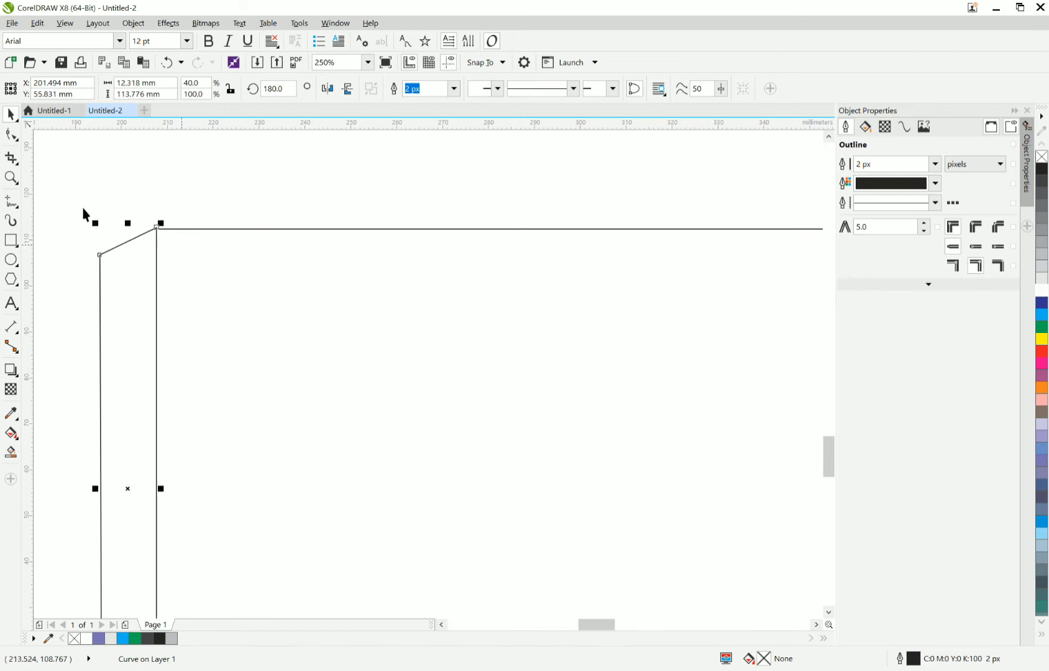
Make a copy of the left side flap with its rotation angle set to 90 degrees.
{"action": "scroll", "coordinate": [87, 211], "scroll_direction": "down", "scroll_amount": 4}
{"action": "scroll", "coordinate": [148, 229], "scroll_direction": "down", "scroll_amount": 4}
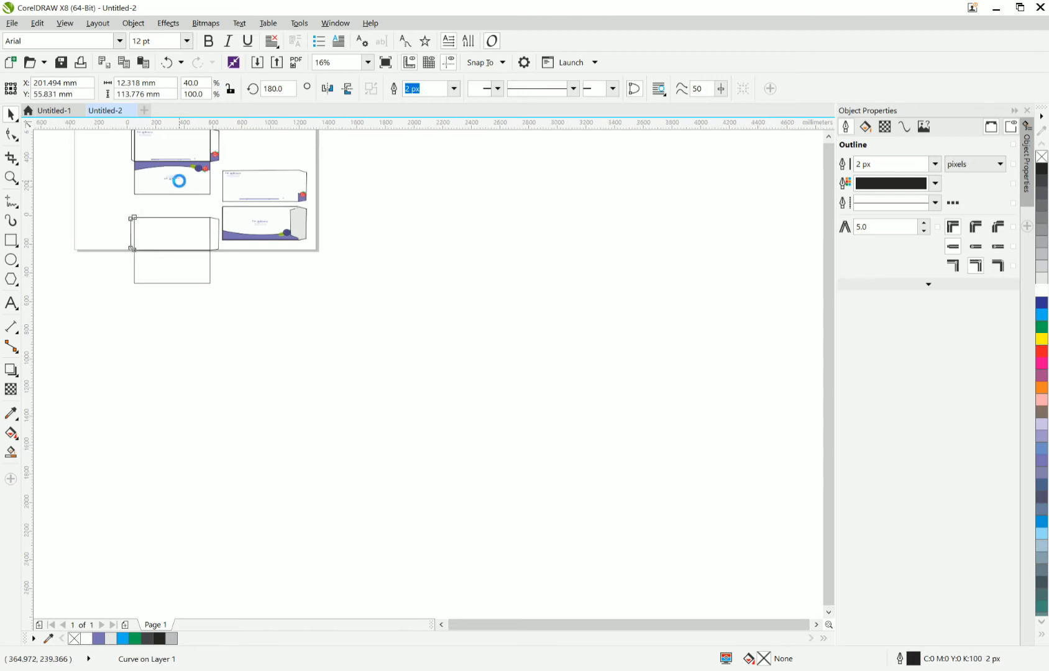
{"action": "scroll", "coordinate": [168, 187], "scroll_direction": "up", "scroll_amount": 4}
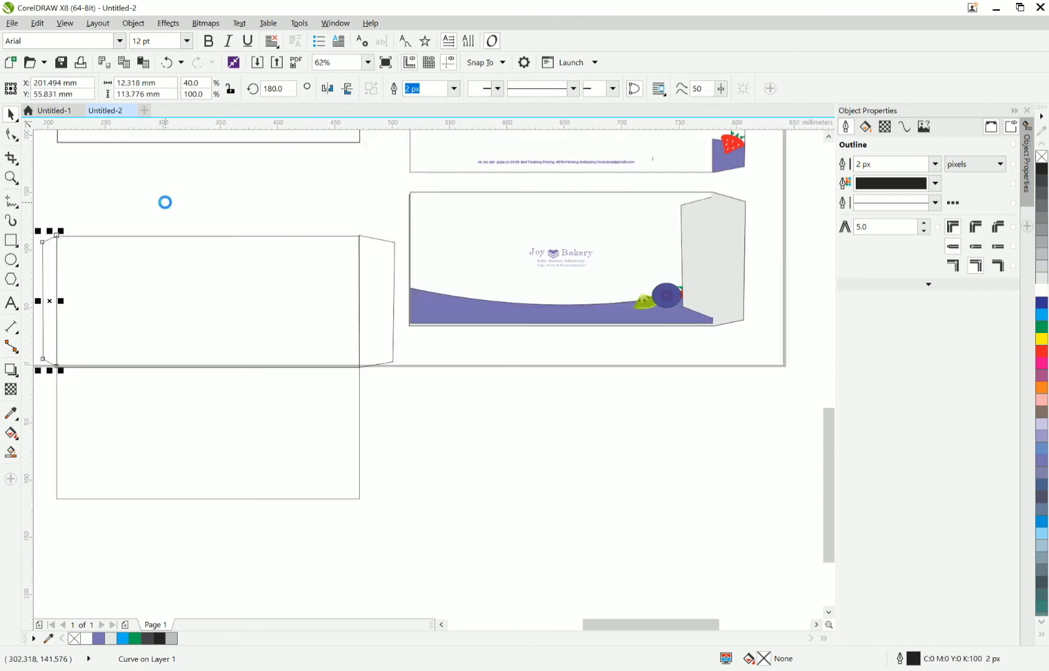
{"action": "left_click_drag", "start_coordinate": [289, 90], "coordinate": [233, 92]}
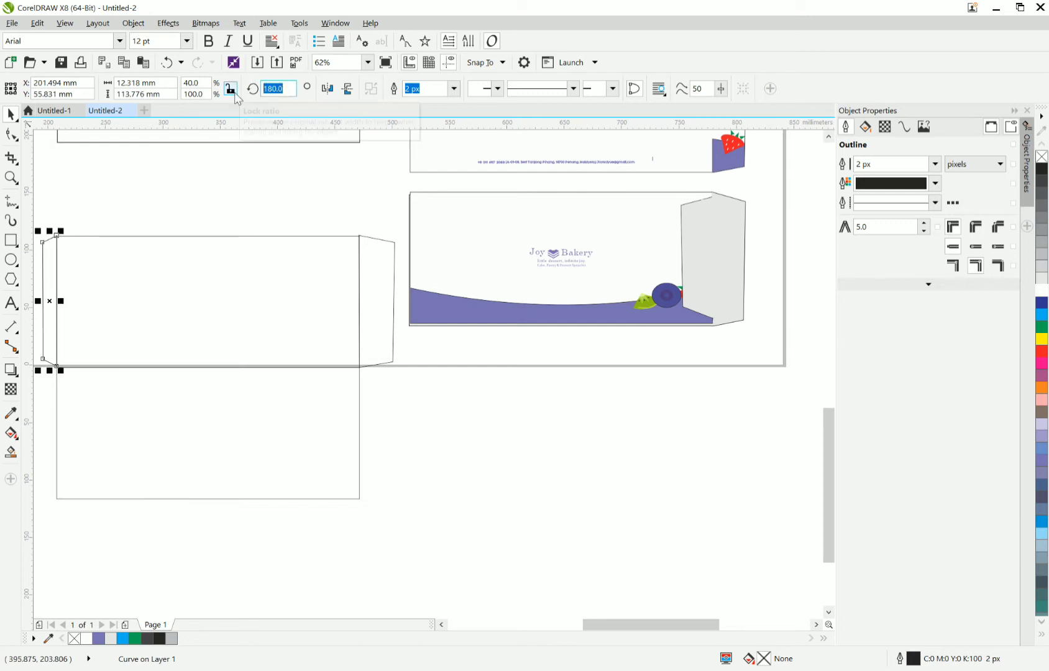
{"action": "type", "text": "90"}
{"action": "key", "text": "Return"}
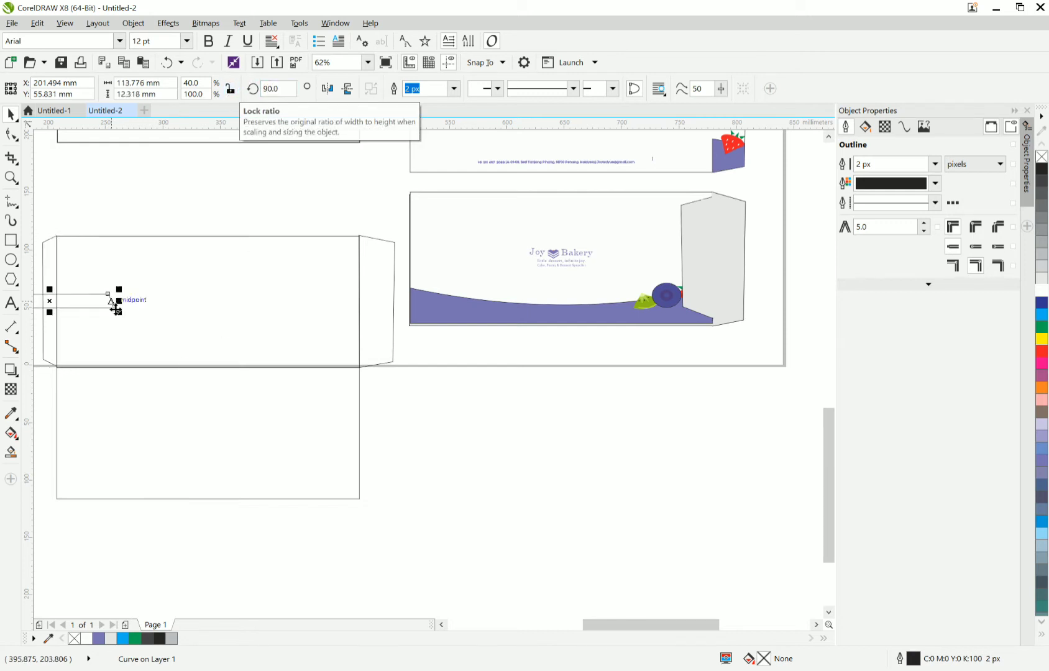
Snap the rotated flap to the upper rectangle's upper-right corner and stretch it to about 263 mm wide along the top edge.
{"action": "left_click_drag", "start_coordinate": [118, 308], "coordinate": [359, 236]}
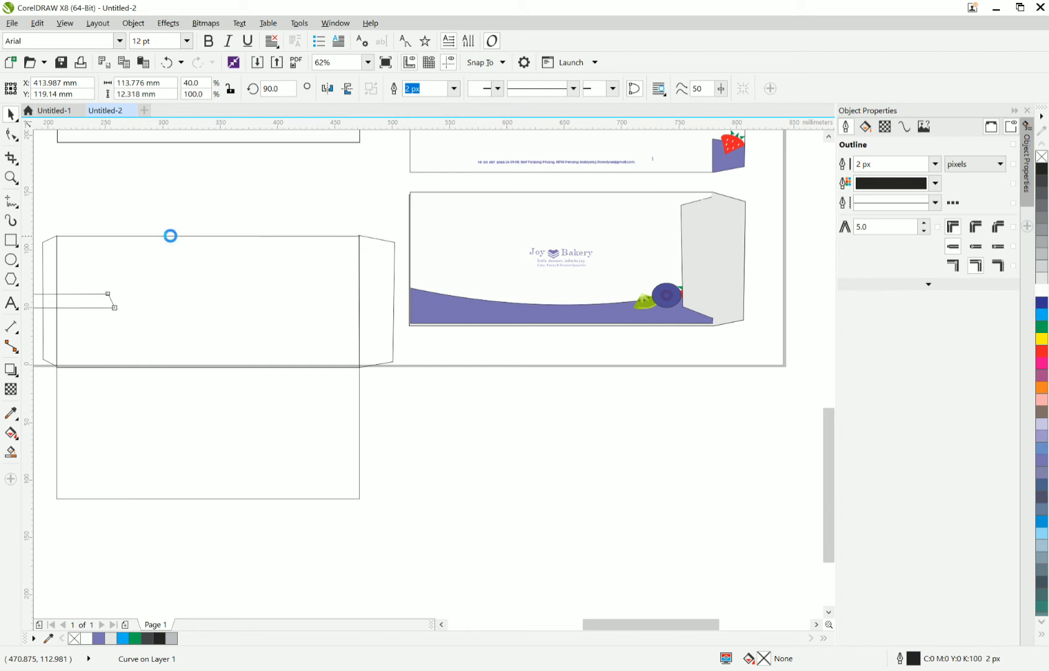
{"action": "left_click_drag", "start_coordinate": [223, 229], "coordinate": [53, 234]}
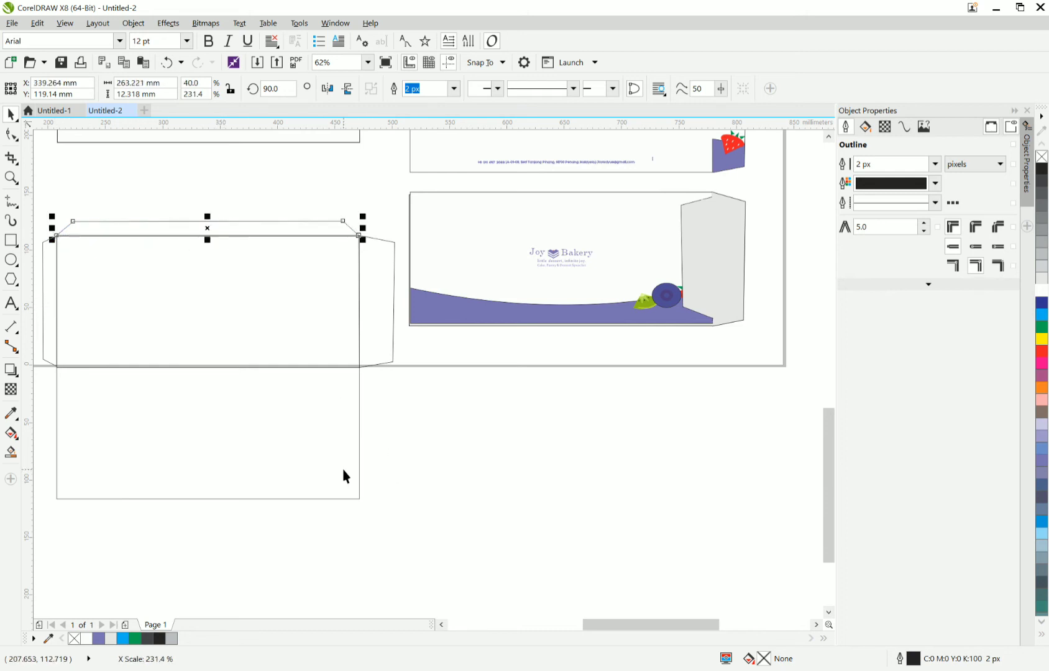
{"action": "left_click", "coordinate": [489, 458]}
Close the empty Untitled-1 document and return to the envelope document.
{"action": "scroll", "coordinate": [192, 269], "scroll_direction": "down", "scroll_amount": 2}
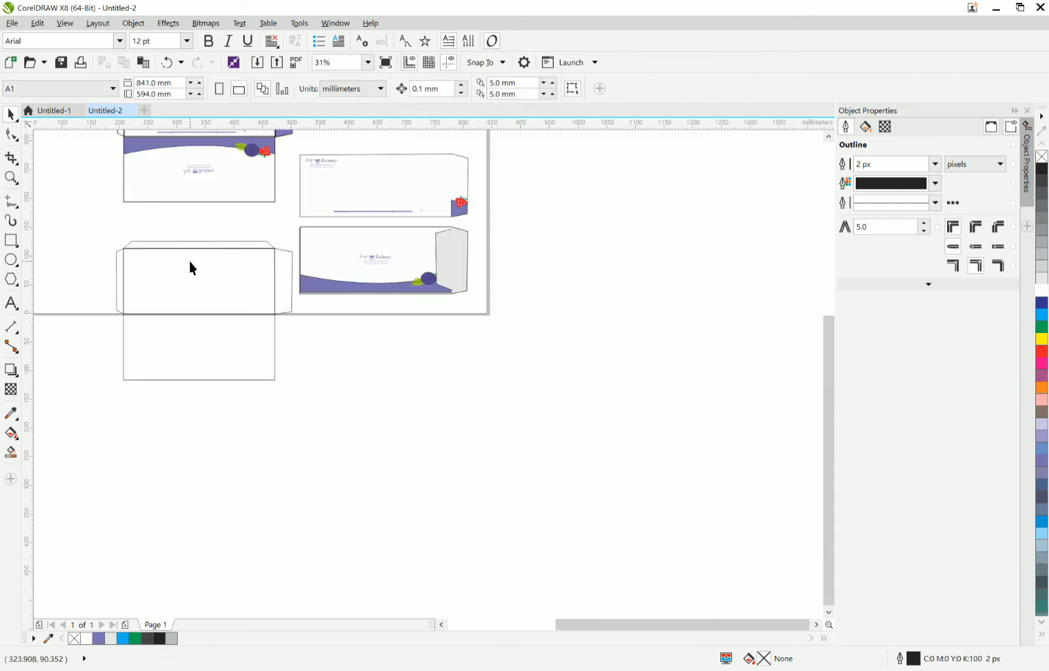
{"action": "scroll", "coordinate": [192, 269], "scroll_direction": "up", "scroll_amount": 2}
{"action": "scroll", "coordinate": [190, 261], "scroll_direction": "down", "scroll_amount": 4}
{"action": "left_click", "coordinate": [56, 112]}
{"action": "scroll", "coordinate": [324, 342], "scroll_direction": "down", "scroll_amount": 2}
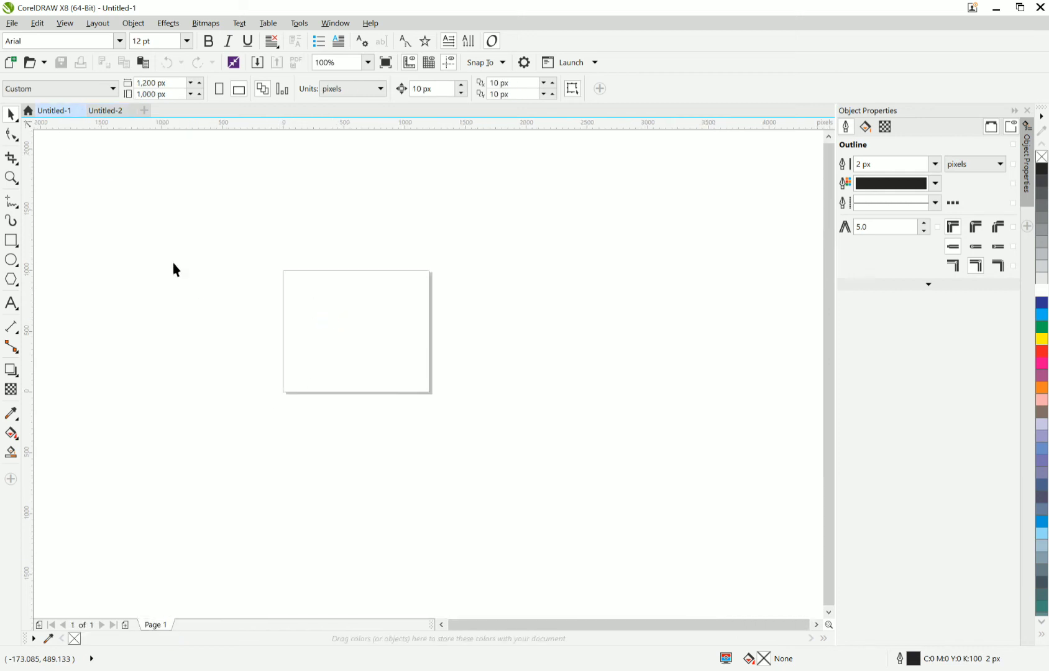
{"action": "left_click", "coordinate": [79, 111]}
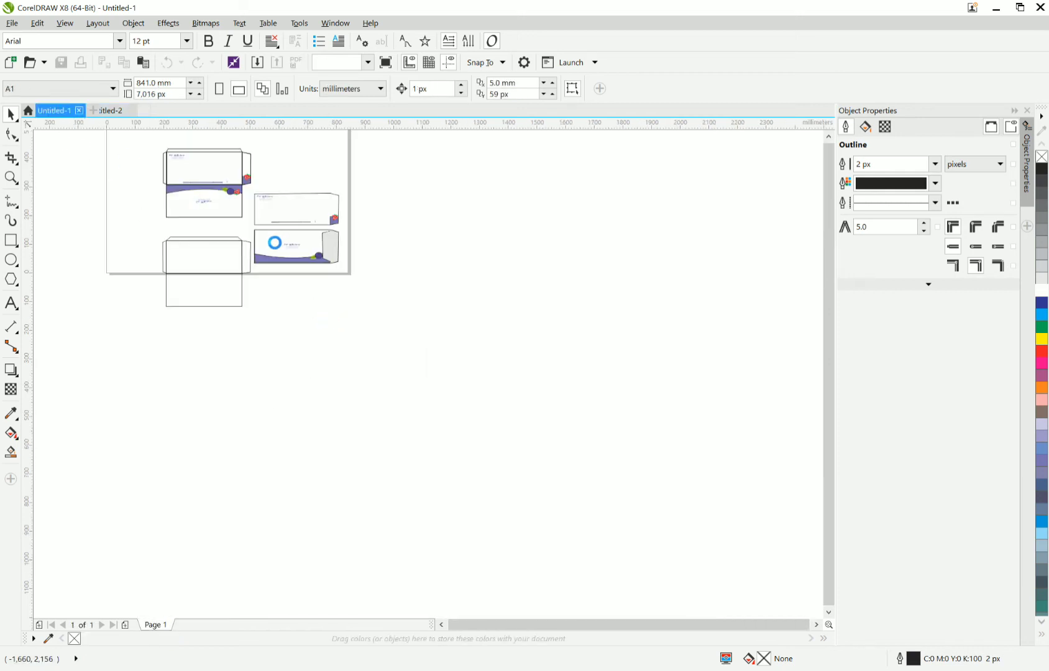
{"action": "scroll", "coordinate": [187, 225], "scroll_direction": "up", "scroll_amount": 2}
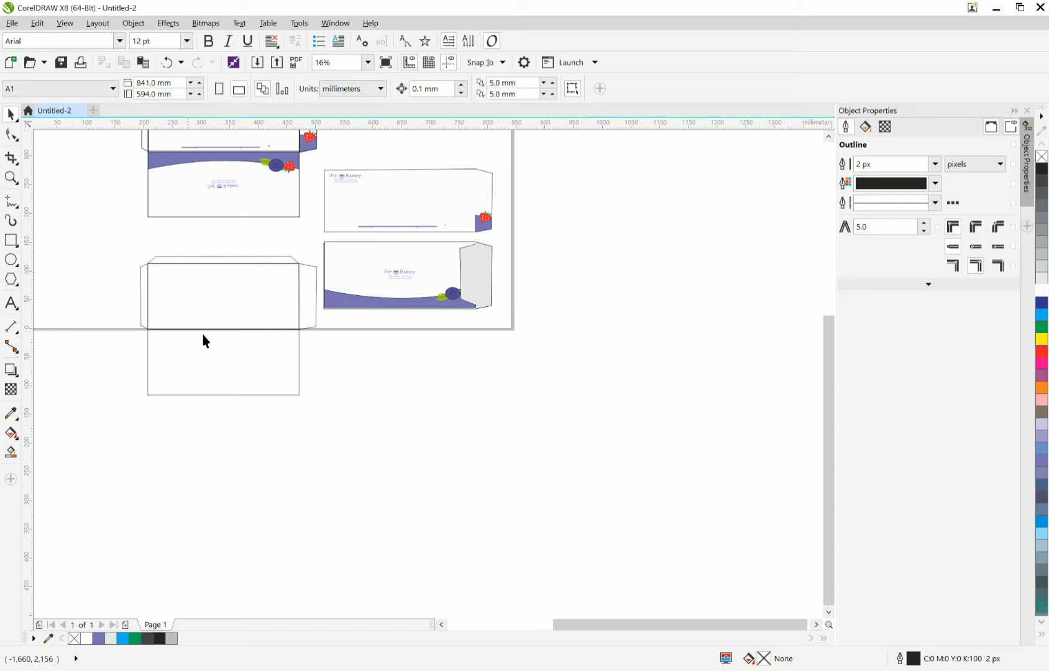
Add a second page to the envelope document and return to Page 1.
{"action": "left_click", "coordinate": [128, 627]}
{"action": "left_click_drag", "start_coordinate": [351, 461], "coordinate": [122, 297]}
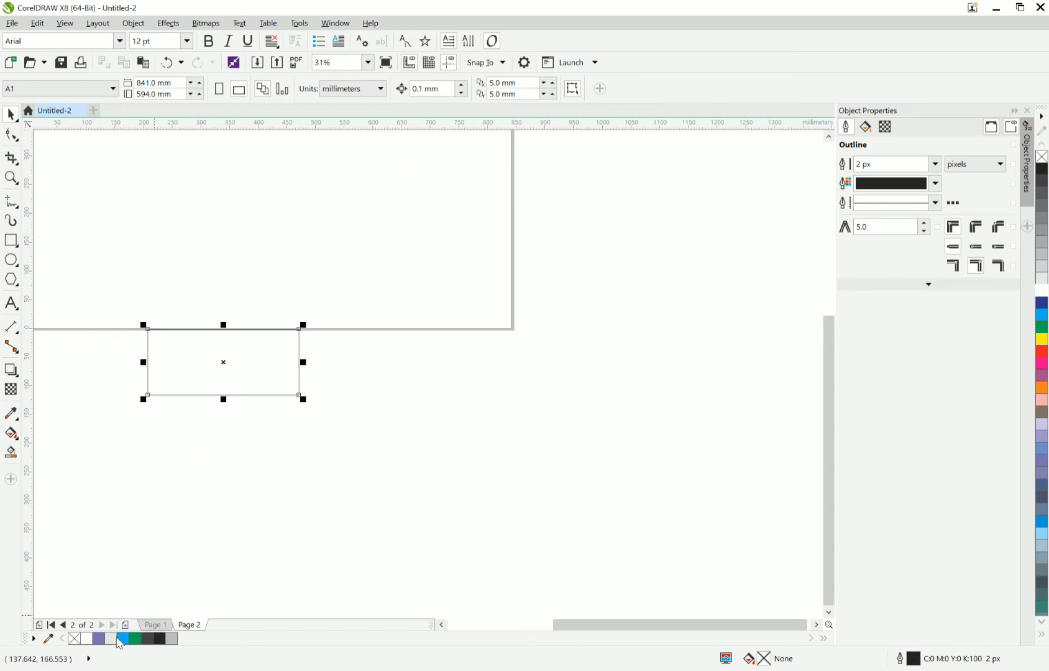
{"action": "left_click", "coordinate": [156, 625]}
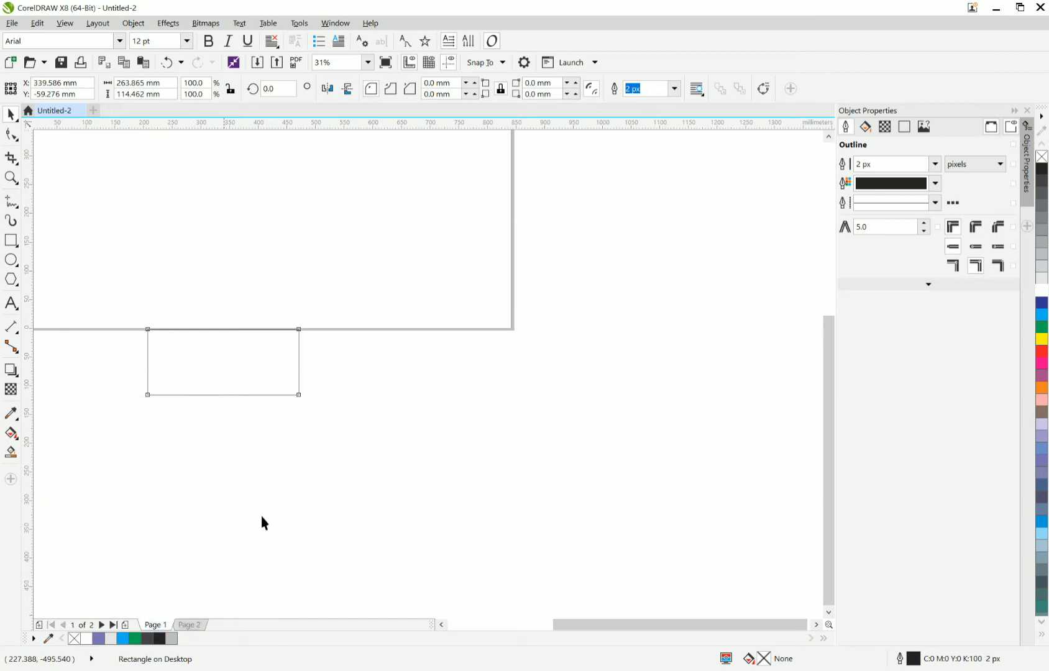
Copy the complete blank envelope outline from Page 1 to Page 2 and move the copy up inside the page.
{"action": "left_click_drag", "start_coordinate": [319, 477], "coordinate": [105, 243]}
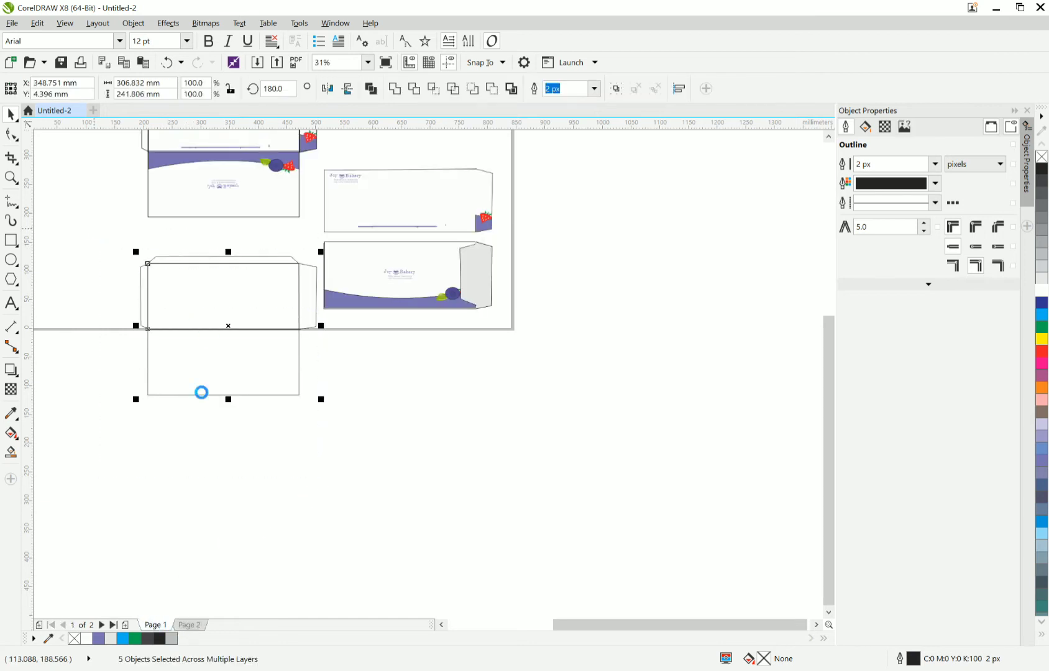
{"action": "left_click", "coordinate": [189, 624]}
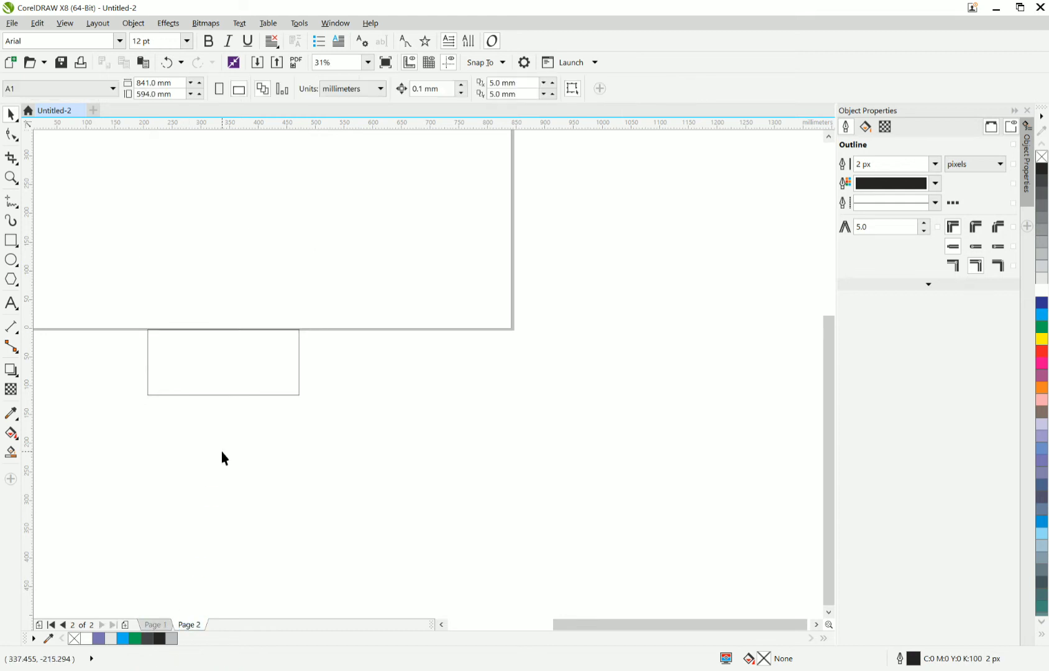
{"action": "key", "text": "ctrl+v"}
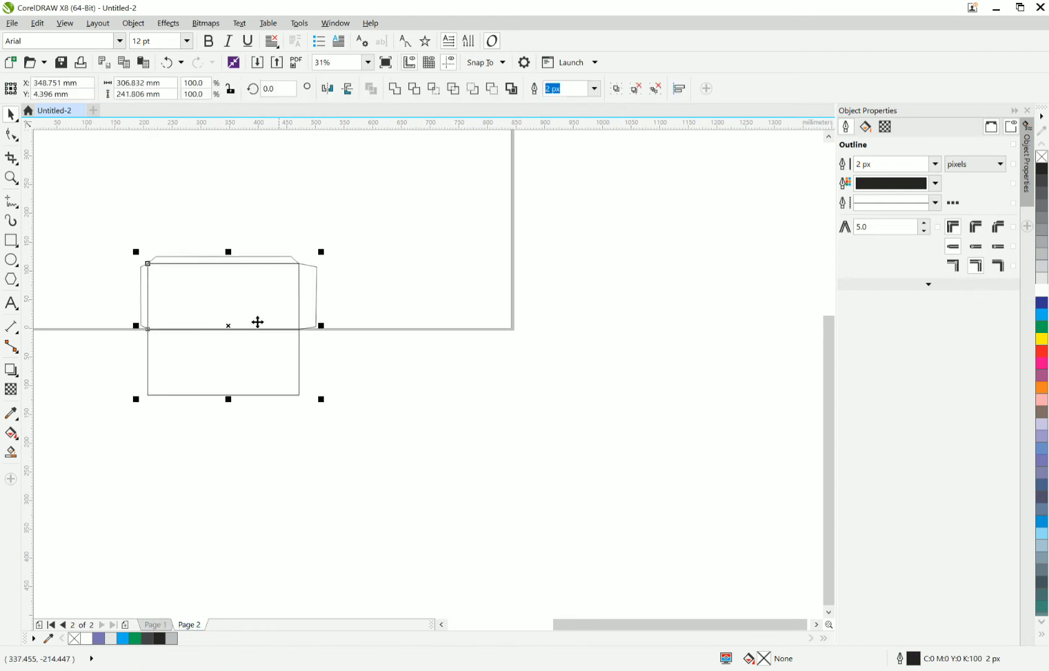
{"action": "left_click_drag", "start_coordinate": [236, 321], "coordinate": [198, 201]}
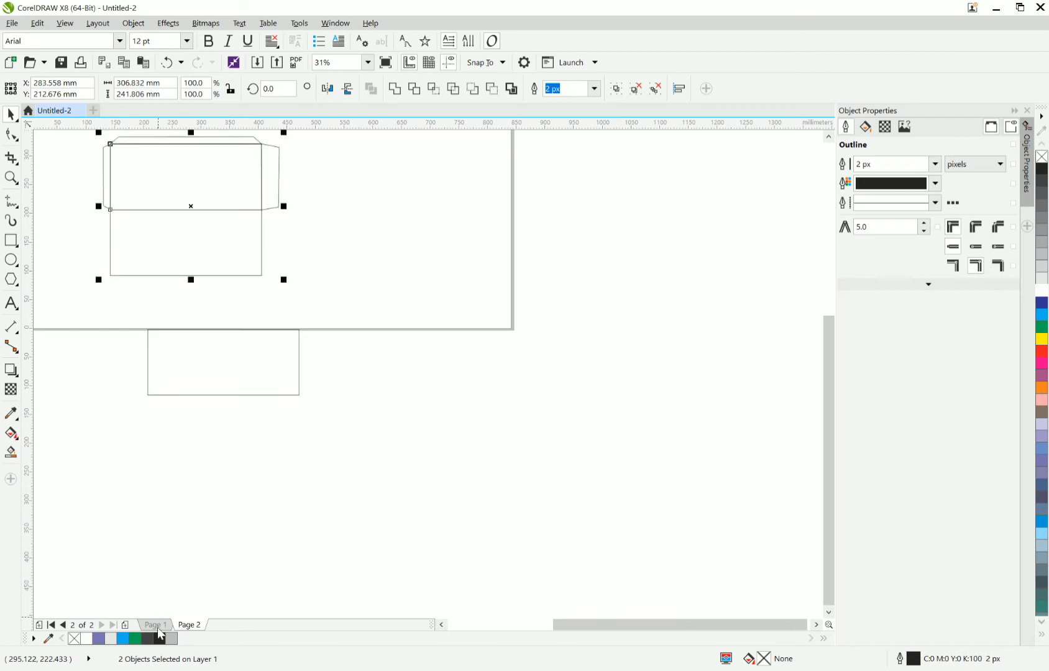
Delete the original blank outline, including the lower rectangle, from Page 1.
{"action": "left_click", "coordinate": [156, 625]}
{"action": "left_click_drag", "start_coordinate": [309, 446], "coordinate": [334, 418]}
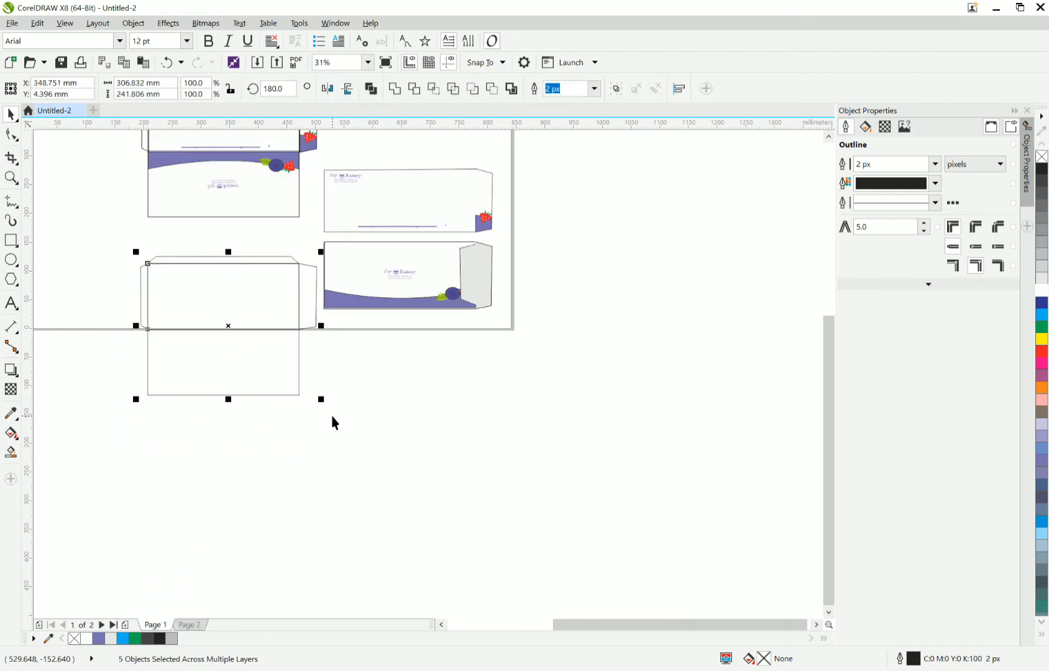
{"action": "key", "text": "Delete"}
Copy the complete unfolded envelope design from Page 1 to Page 2 and move the copy beside the blank outline.
{"action": "scroll", "coordinate": [332, 418], "scroll_direction": "down", "scroll_amount": 4}
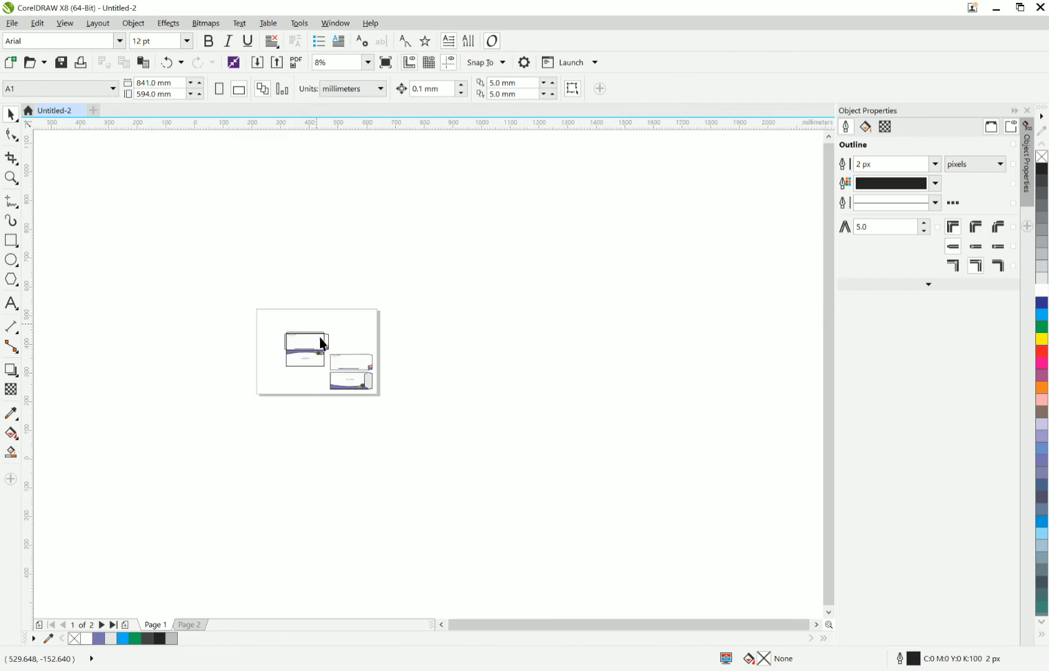
{"action": "scroll", "coordinate": [322, 344], "scroll_direction": "up", "scroll_amount": 4}
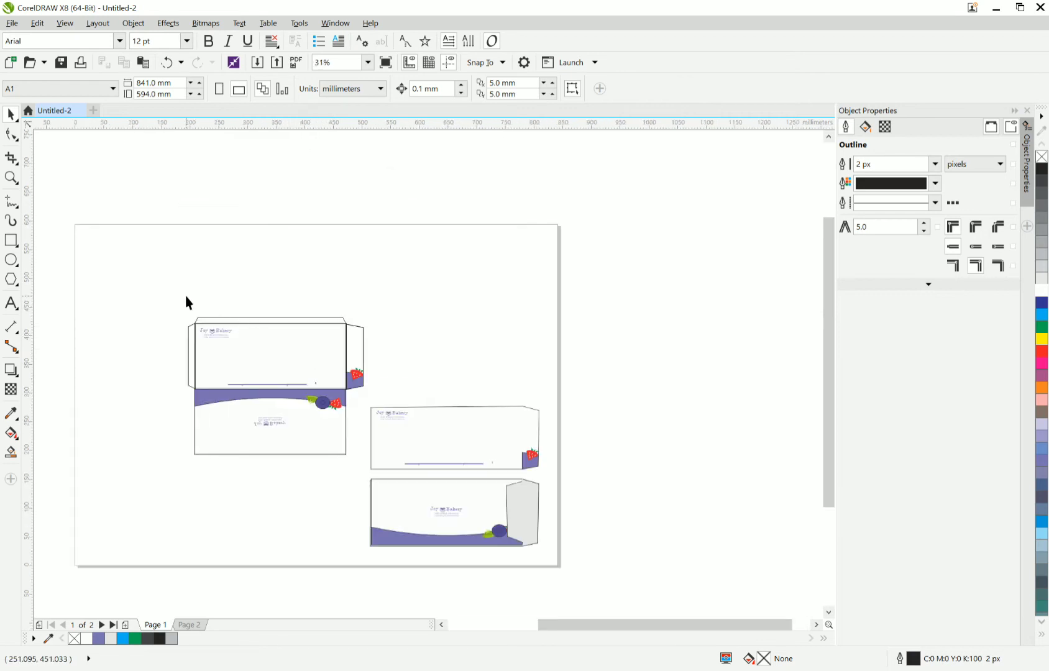
{"action": "left_click_drag", "start_coordinate": [189, 302], "coordinate": [381, 482]}
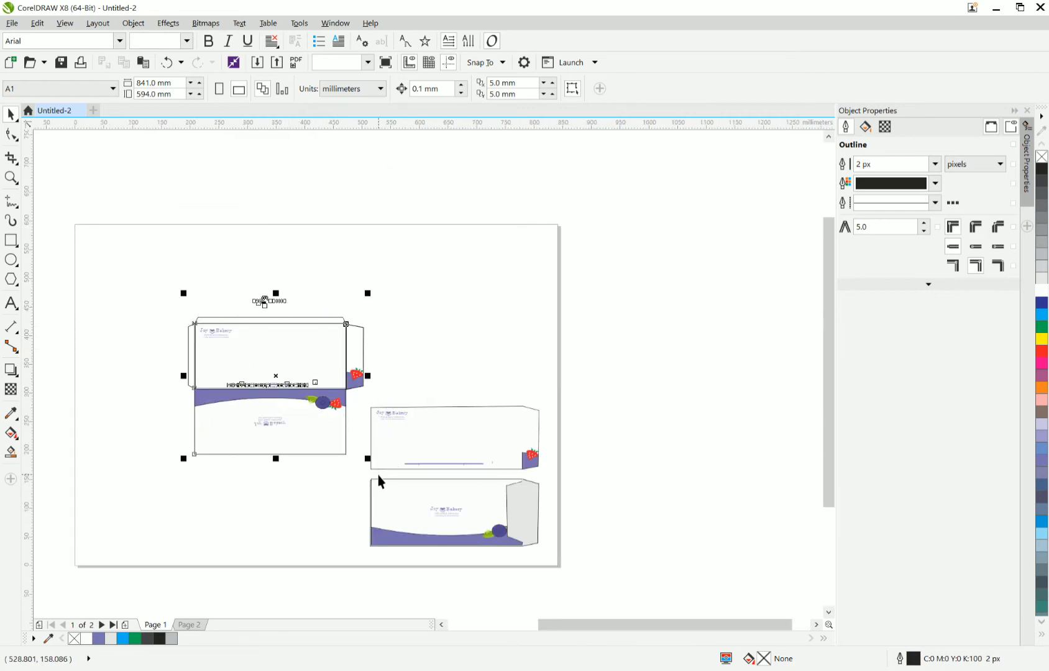
{"action": "left_click", "coordinate": [283, 278]}
{"action": "left_click_drag", "start_coordinate": [136, 280], "coordinate": [370, 478]}
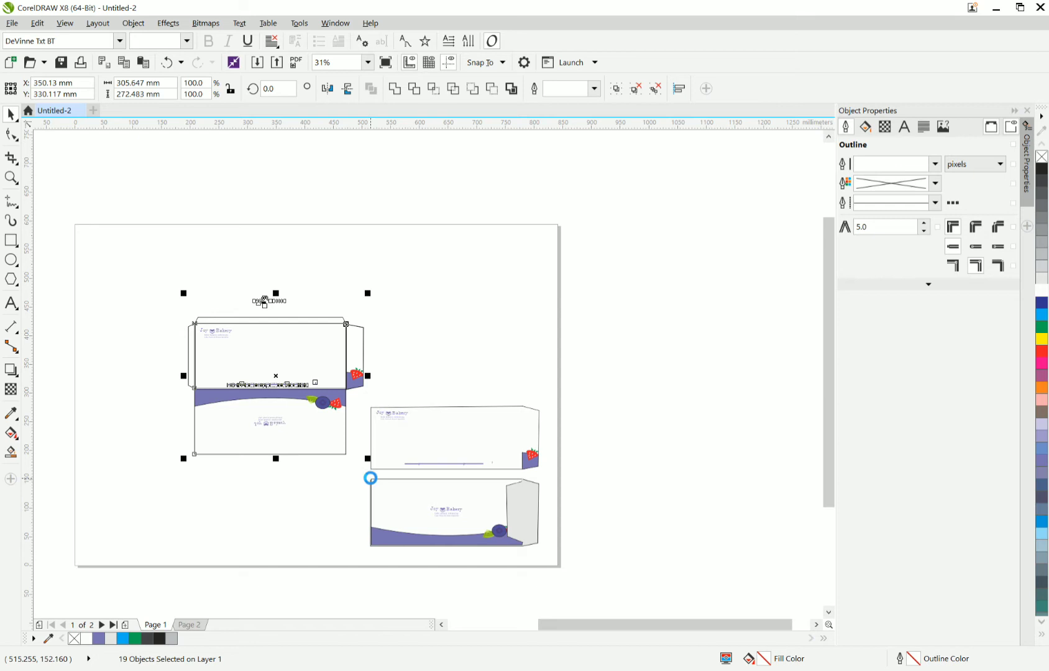
{"action": "left_click", "coordinate": [198, 626]}
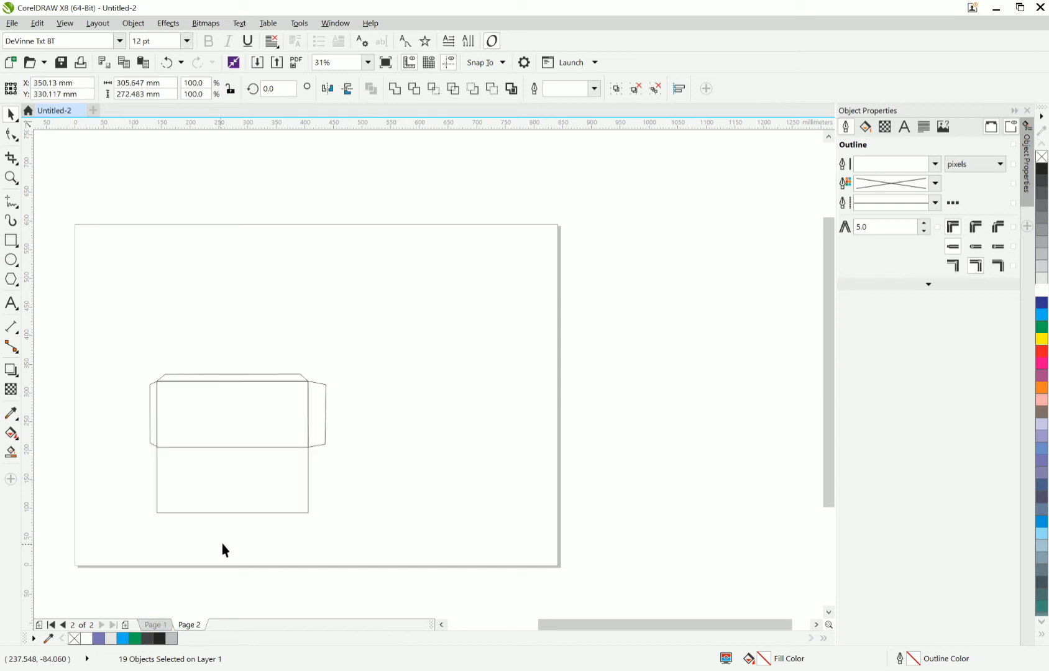
{"action": "right_click", "coordinate": [254, 284]}
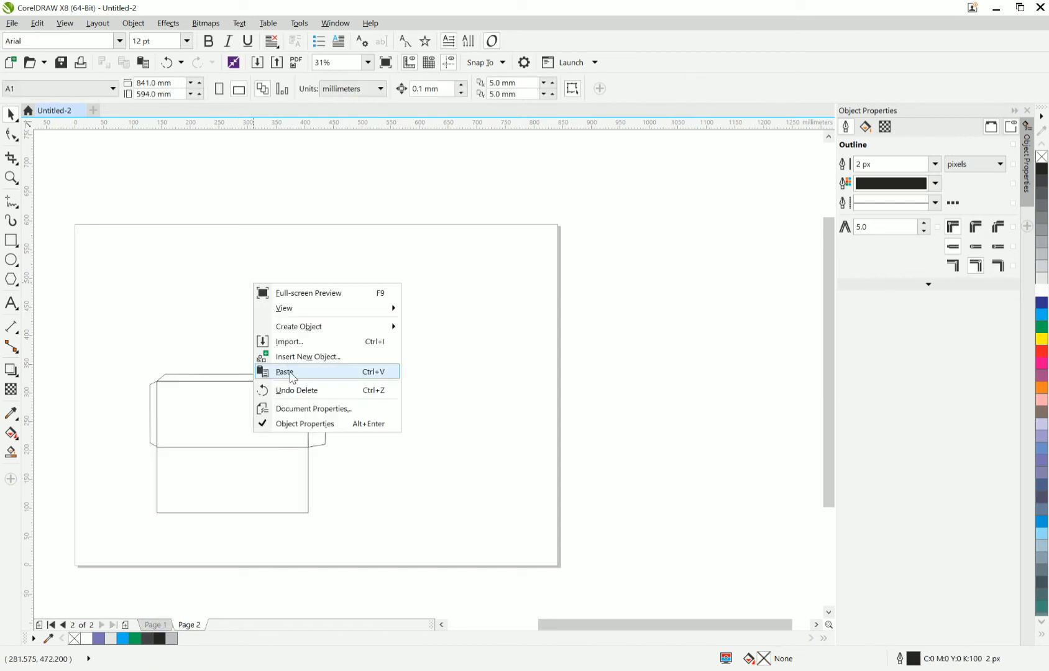
{"action": "left_click", "coordinate": [290, 372]}
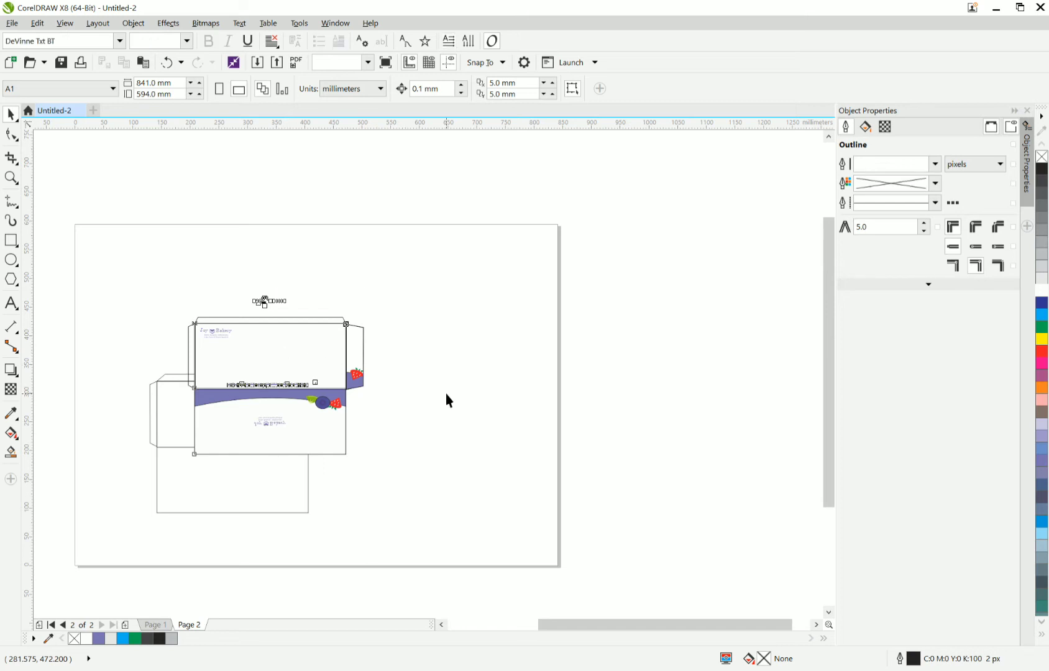
{"action": "left_click_drag", "start_coordinate": [284, 368], "coordinate": [419, 389]}
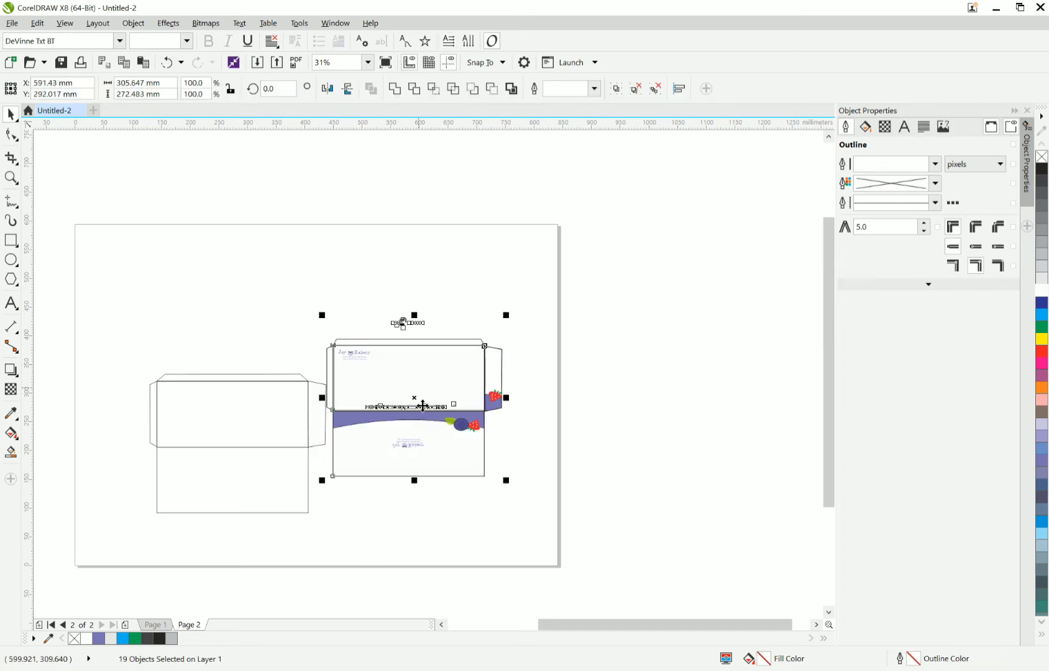
{"action": "right_click", "coordinate": [424, 460]}
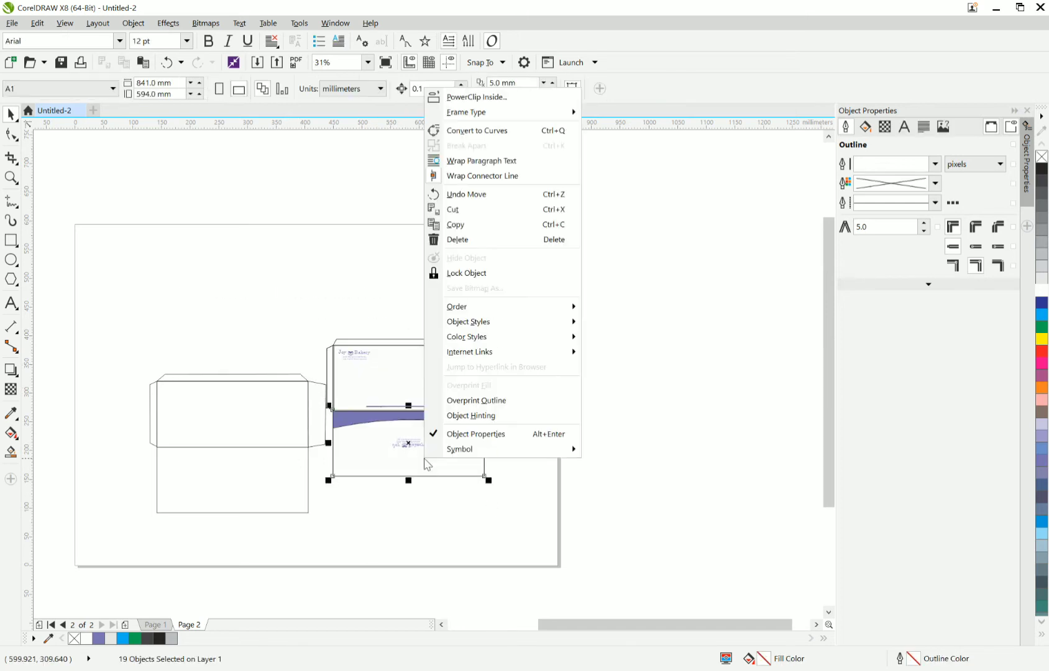
{"action": "left_click", "coordinate": [463, 97]}
{"action": "left_click", "coordinate": [424, 357]}
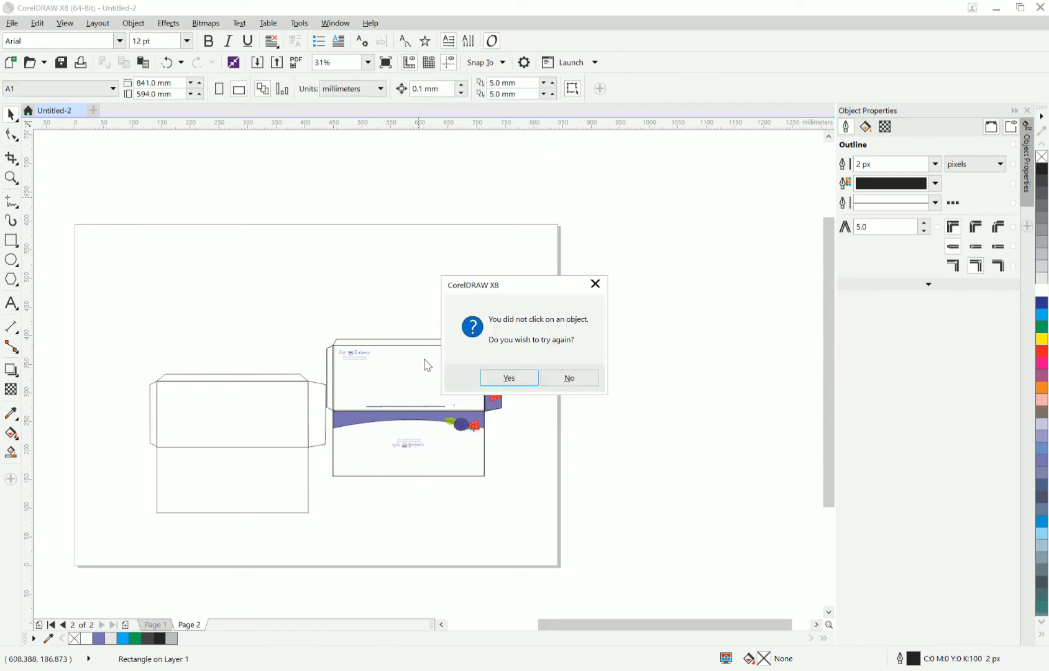
{"action": "left_click", "coordinate": [533, 378]}
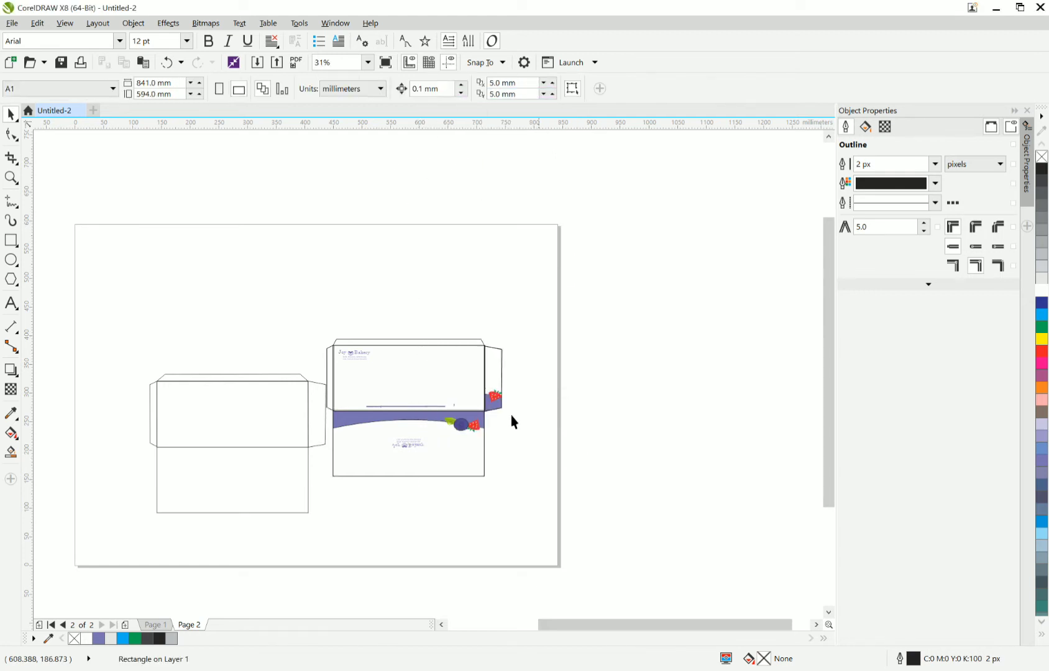
{"action": "right_click", "coordinate": [442, 441]}
{"action": "right_click", "coordinate": [442, 440]}
{"action": "left_click", "coordinate": [368, 207]}
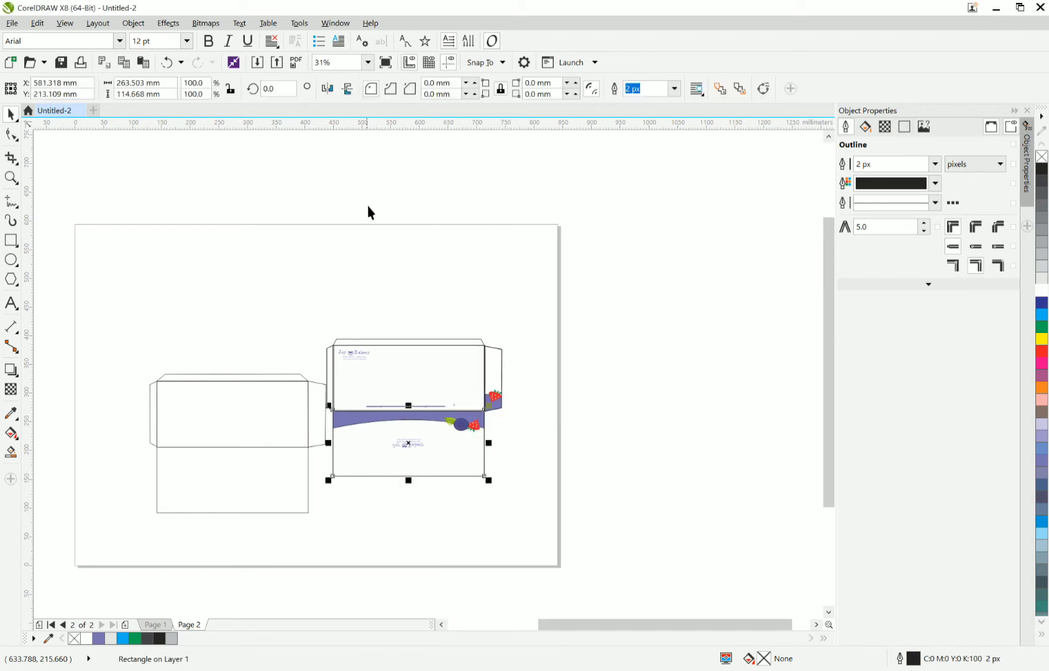
{"action": "left_click", "coordinate": [475, 465]}
{"action": "left_click", "coordinate": [477, 470]}
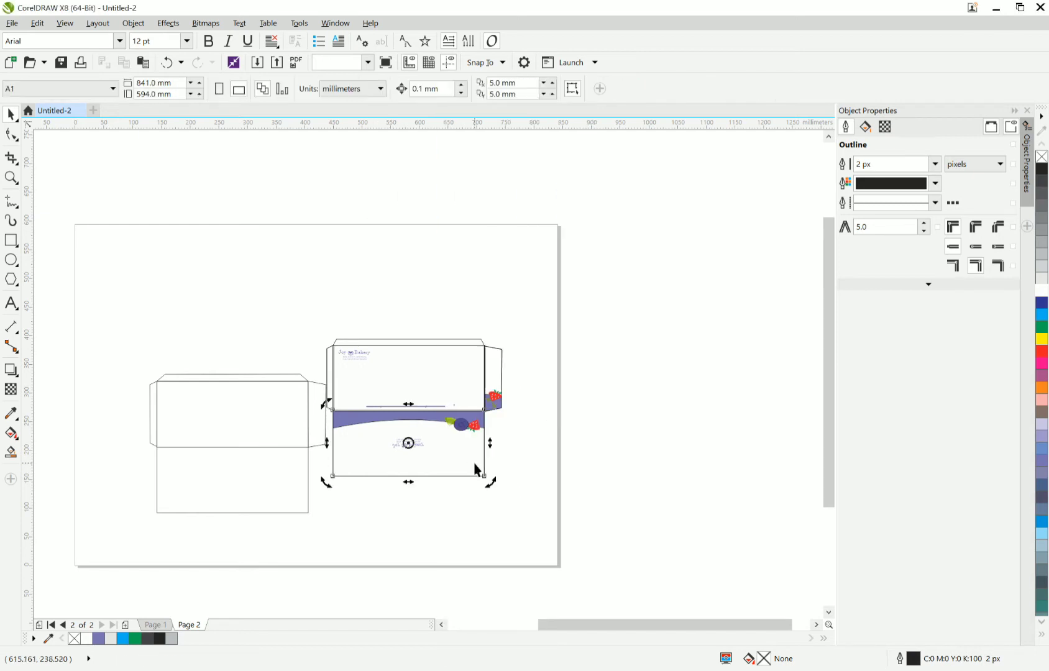
{"action": "right_click", "coordinate": [475, 464]}
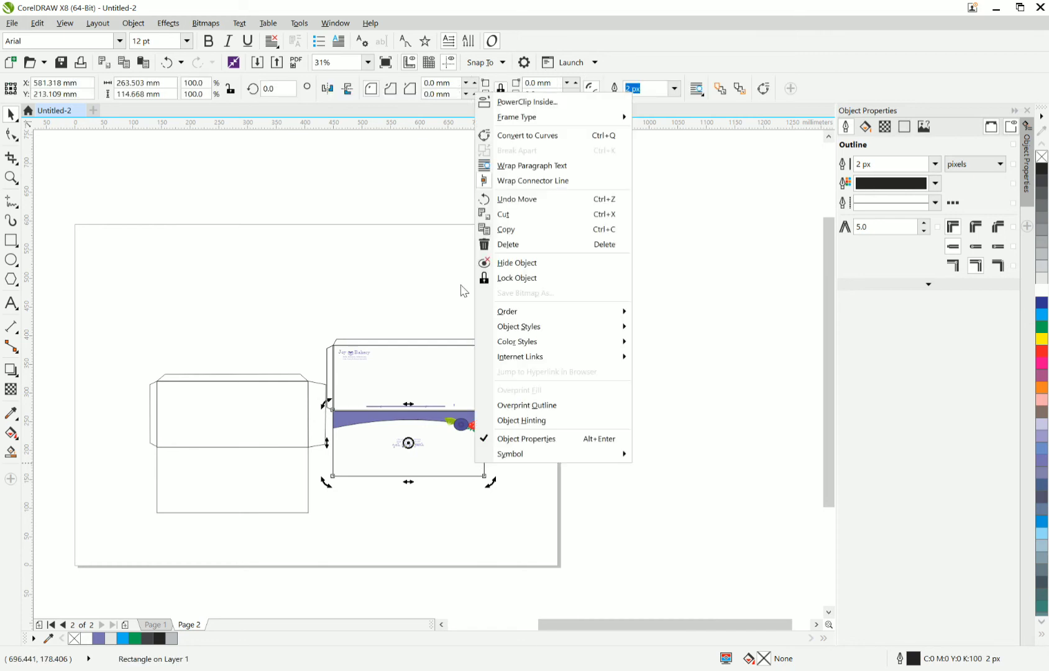
{"action": "left_click", "coordinate": [401, 212]}
Move the unfilled duplicate rectangle off the lower panel of the Page 2 design and delete it.
{"action": "left_click", "coordinate": [437, 452]}
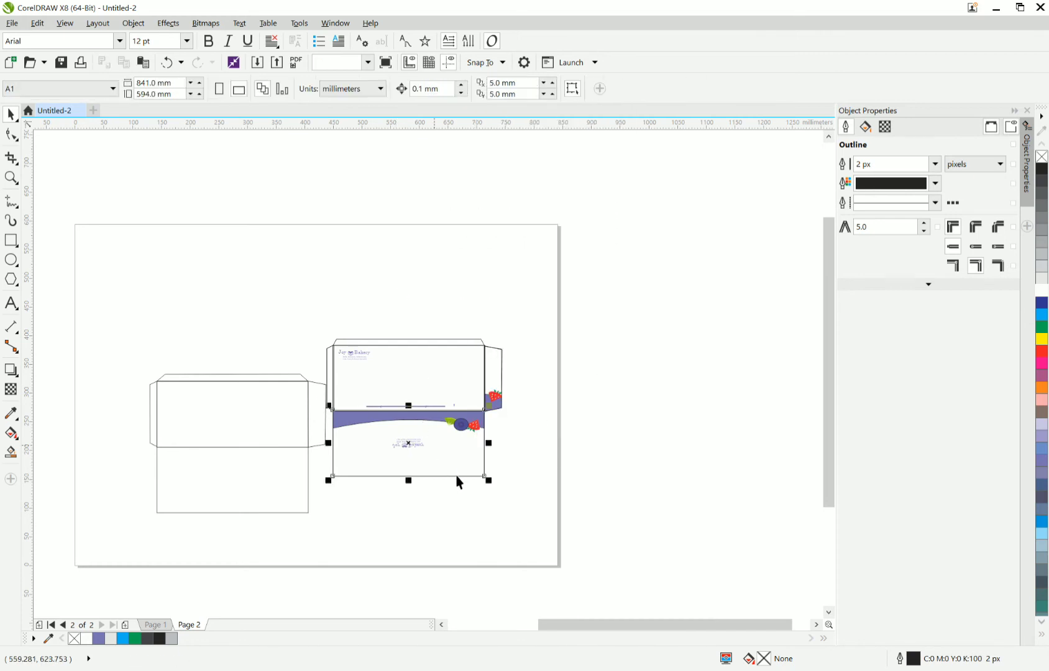
{"action": "left_click_drag", "start_coordinate": [464, 476], "coordinate": [601, 445]}
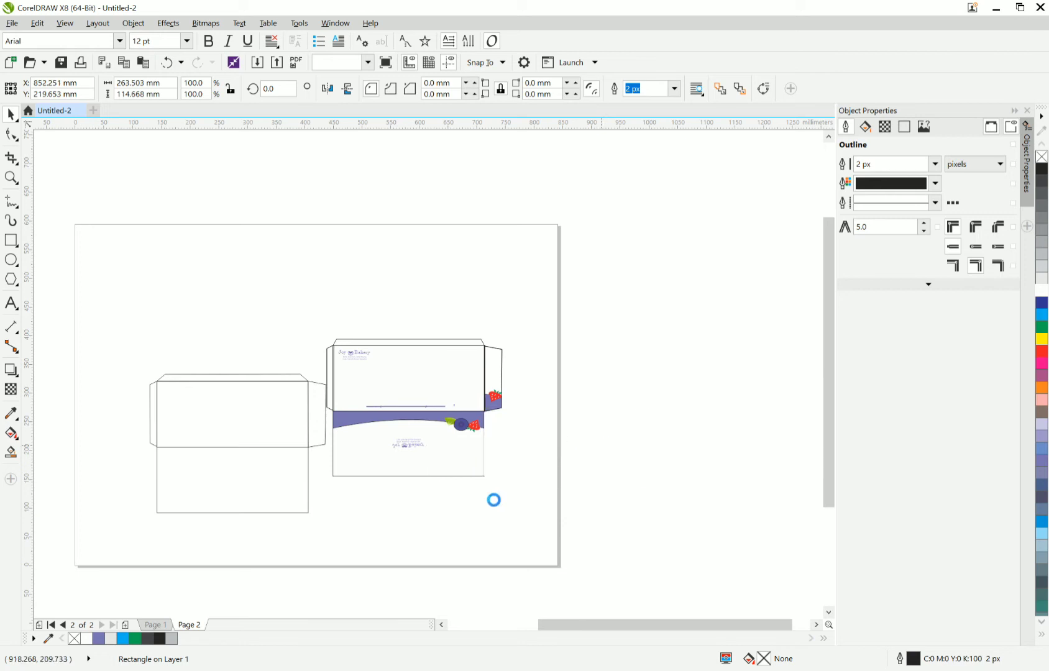
{"action": "right_click", "coordinate": [467, 479]}
{"action": "left_click", "coordinate": [396, 213]}
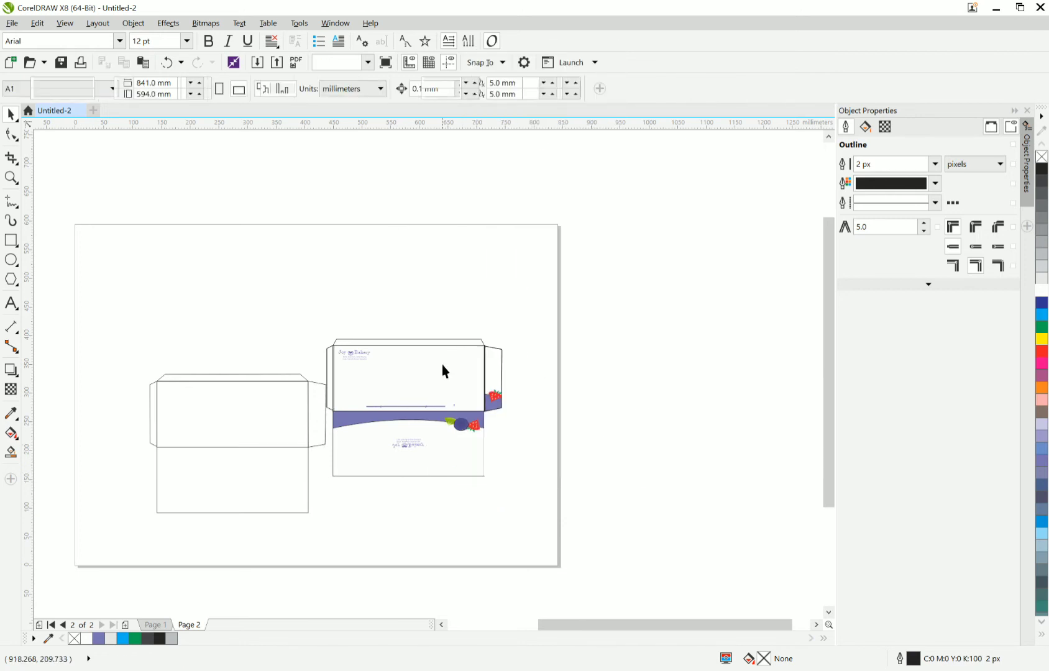
Try to move the lower panel's PowerClip rectangle off the page, and undo the move.
{"action": "left_click", "coordinate": [443, 459]}
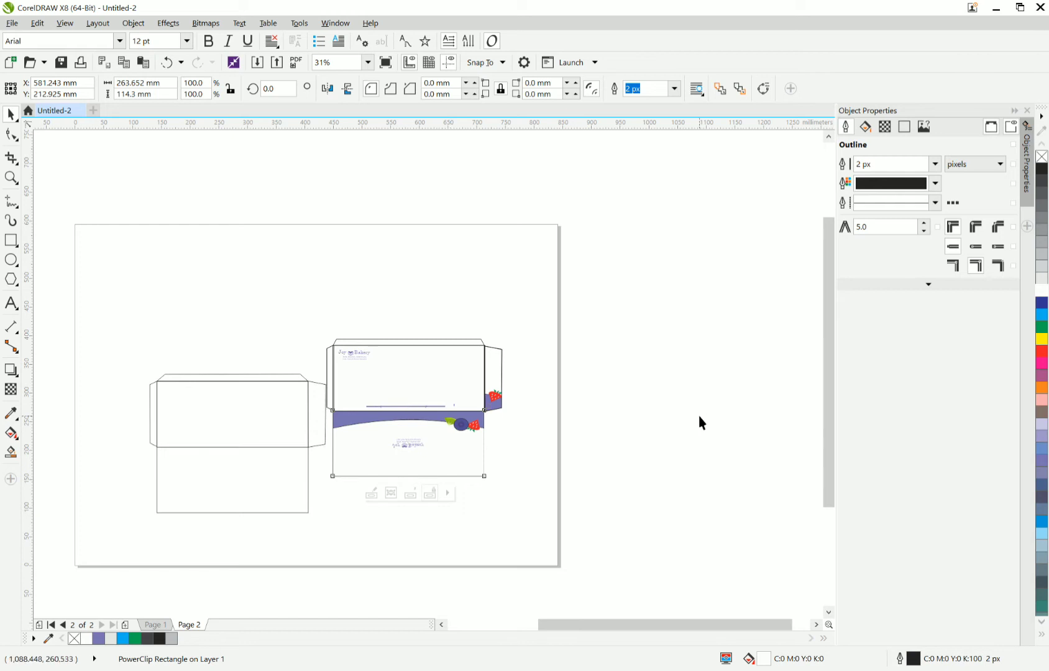
{"action": "left_click", "coordinate": [484, 470]}
{"action": "left_click_drag", "start_coordinate": [482, 470], "coordinate": [666, 467]}
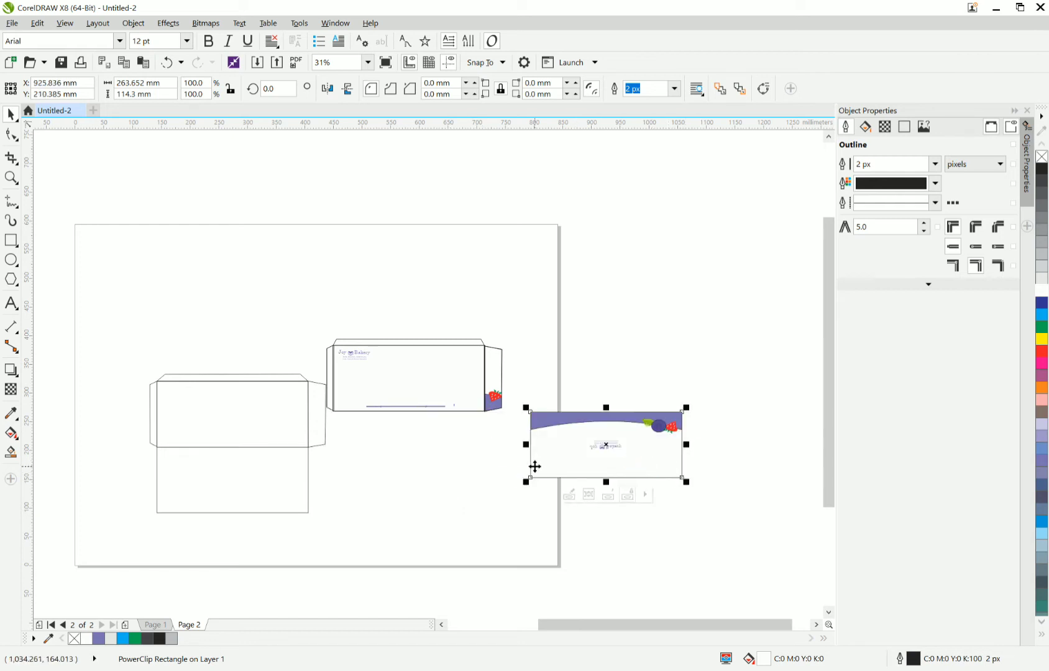
{"action": "key", "text": "ctrl+z"}
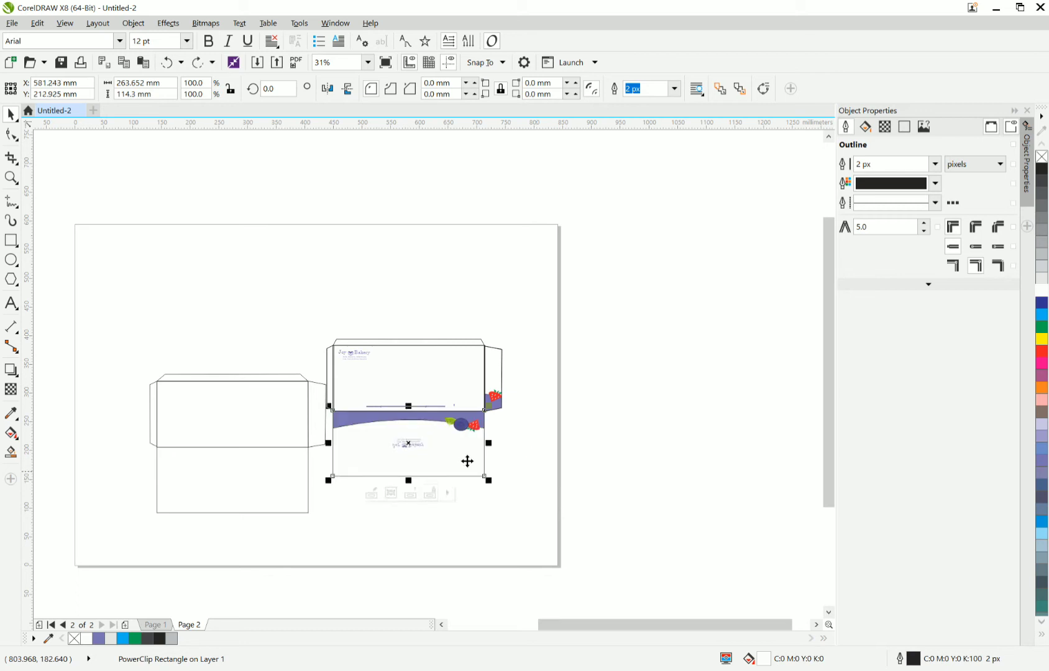
Extract the contents of the lower panel's PowerClip and delete the emptied frame.
{"action": "right_click", "coordinate": [462, 460]}
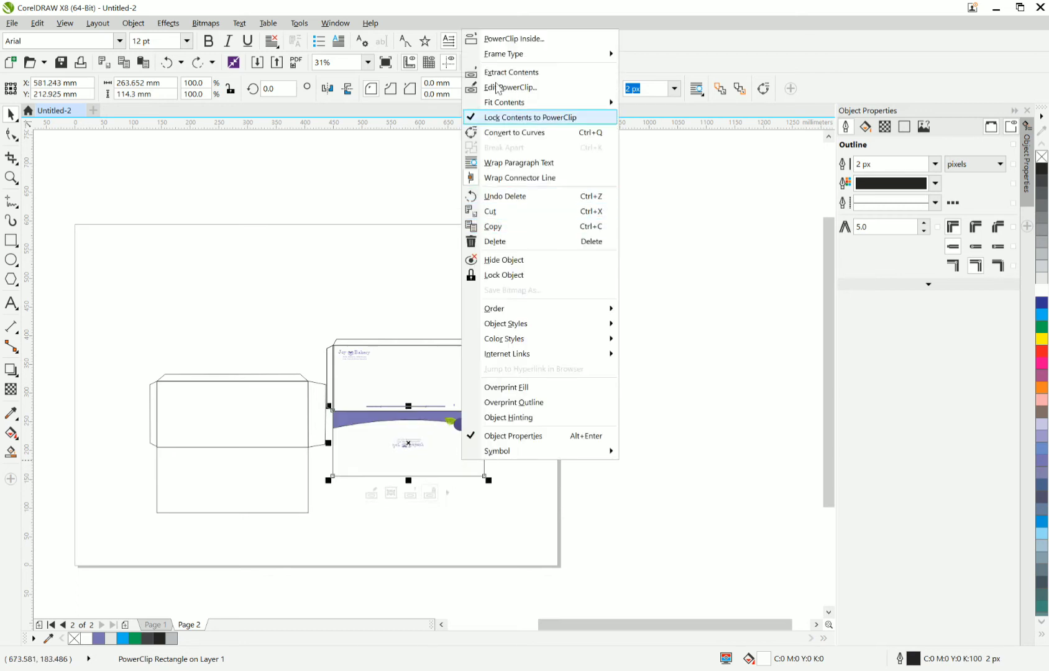
{"action": "left_click", "coordinate": [494, 88]}
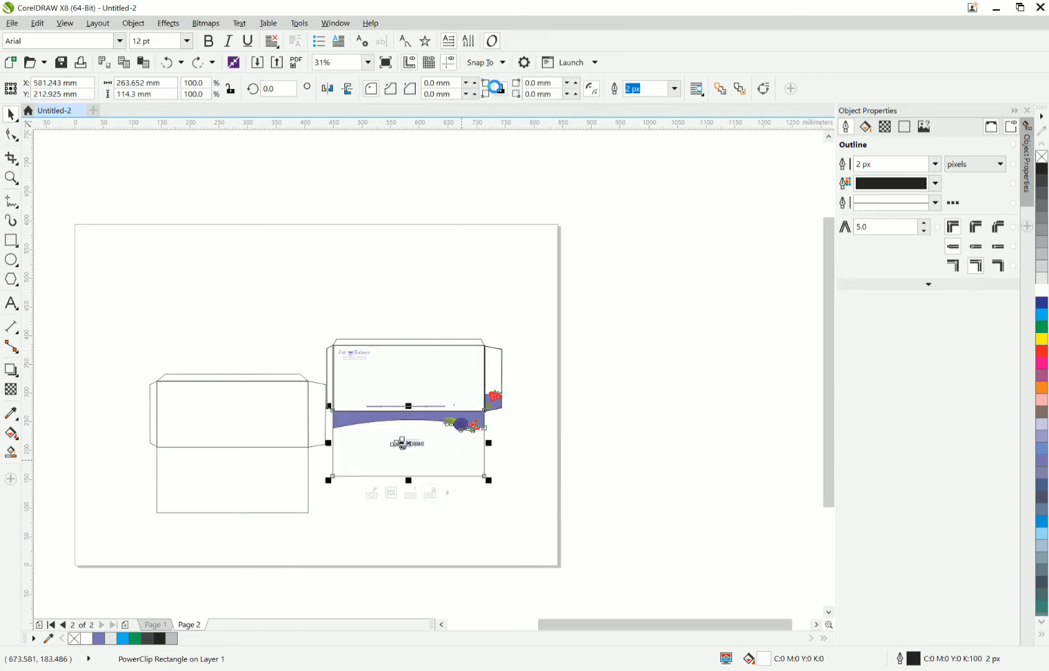
{"action": "left_click", "coordinate": [453, 463]}
{"action": "key", "text": "Delete"}
{"action": "left_click", "coordinate": [453, 464]}
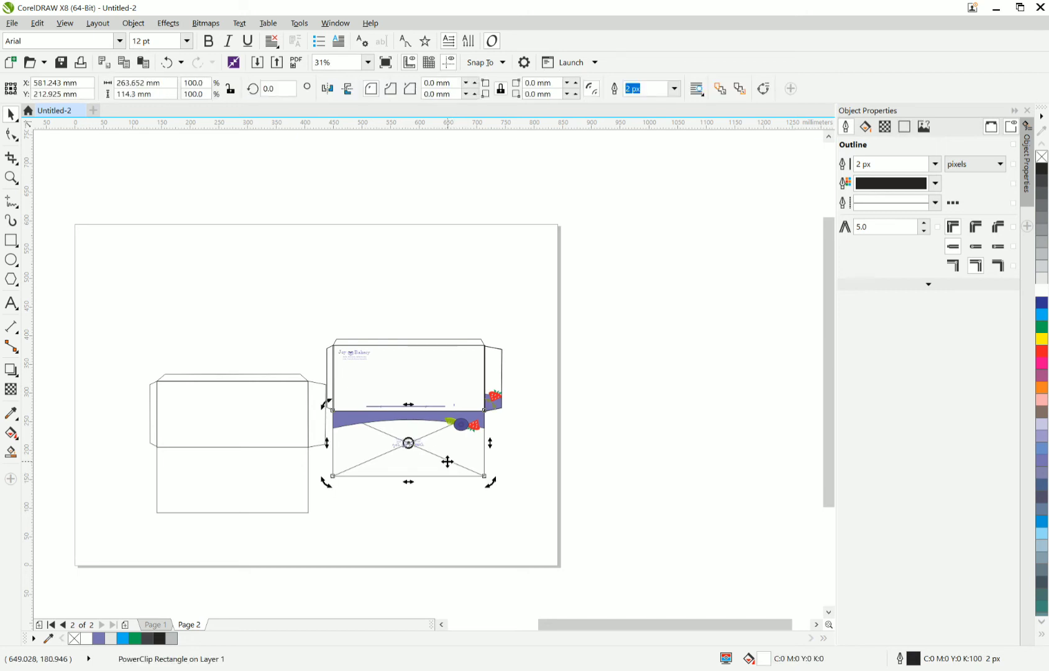
{"action": "left_click_drag", "start_coordinate": [445, 461], "coordinate": [517, 528]}
{"action": "key", "text": "Delete"}
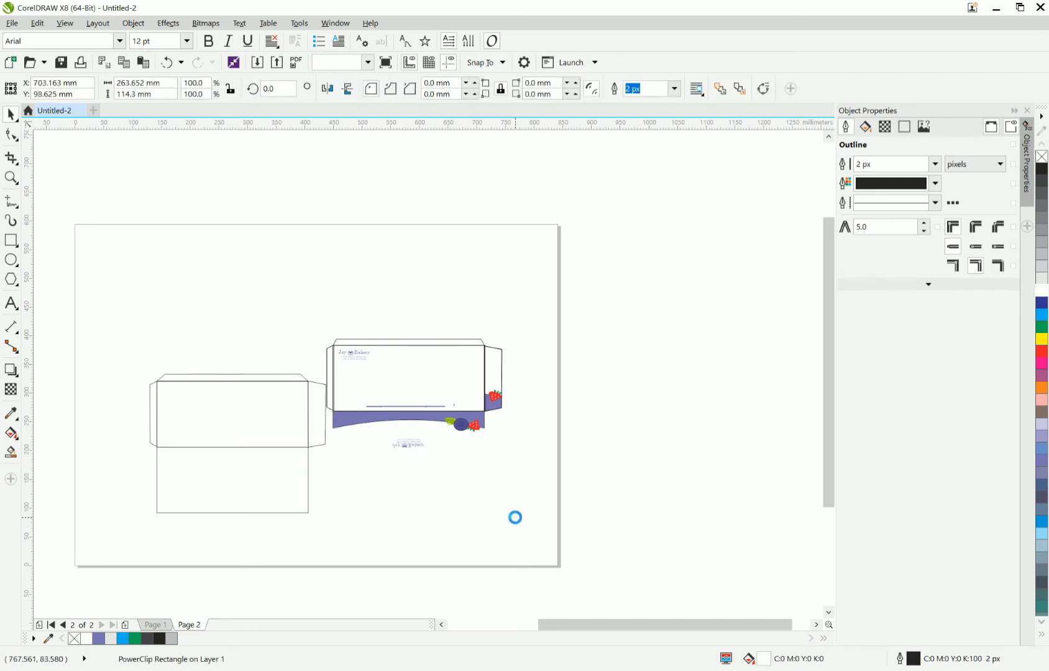
Move the two stacked unfilled rectangles off the upper panel of the design and delete them.
{"action": "left_click", "coordinate": [466, 387]}
{"action": "right_click", "coordinate": [466, 387]}
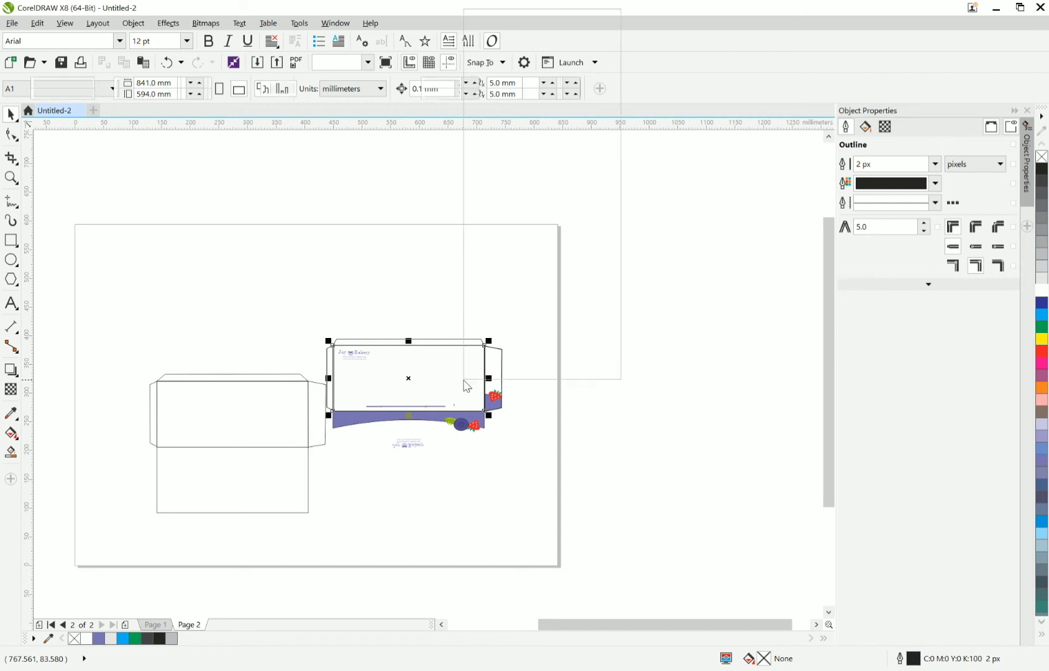
{"action": "left_click", "coordinate": [415, 131]}
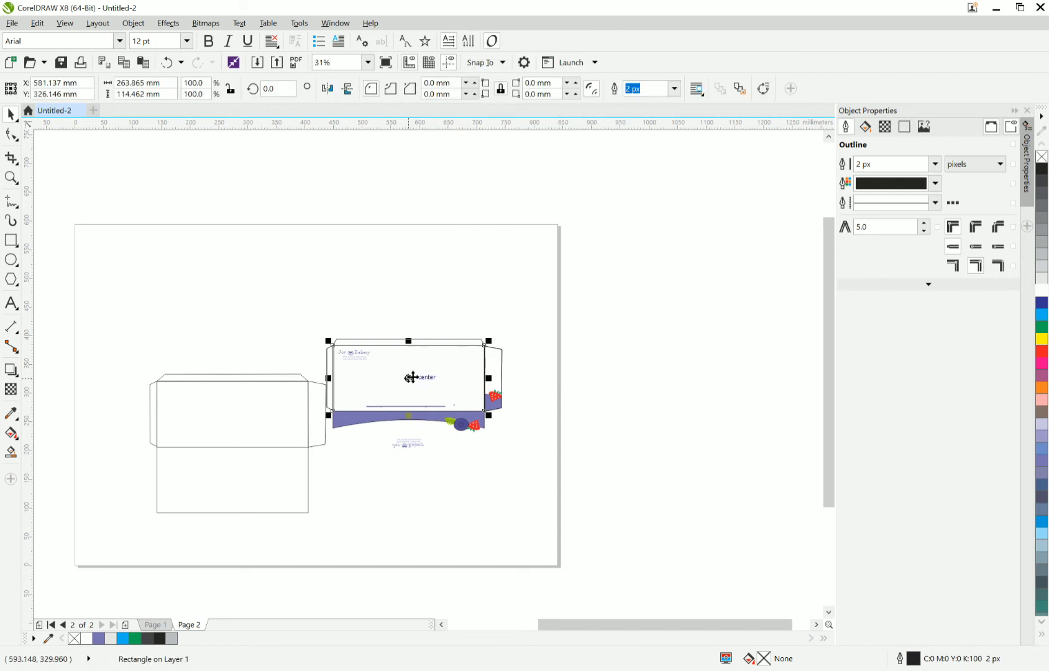
{"action": "left_click_drag", "start_coordinate": [411, 378], "coordinate": [666, 395]}
{"action": "key", "text": "Delete"}
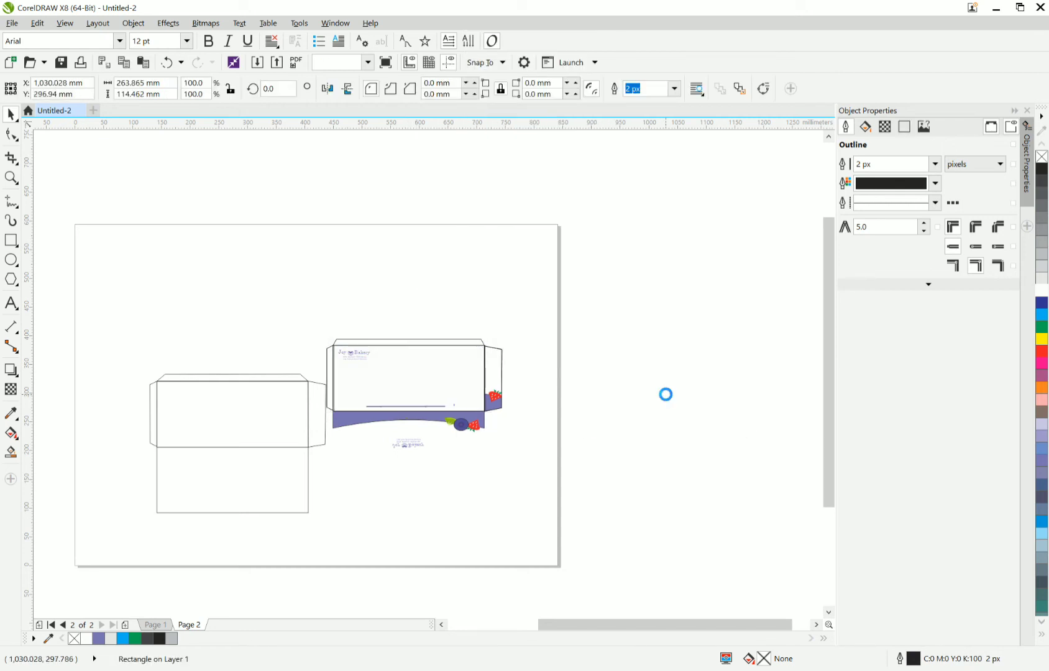
{"action": "left_click", "coordinate": [411, 403]}
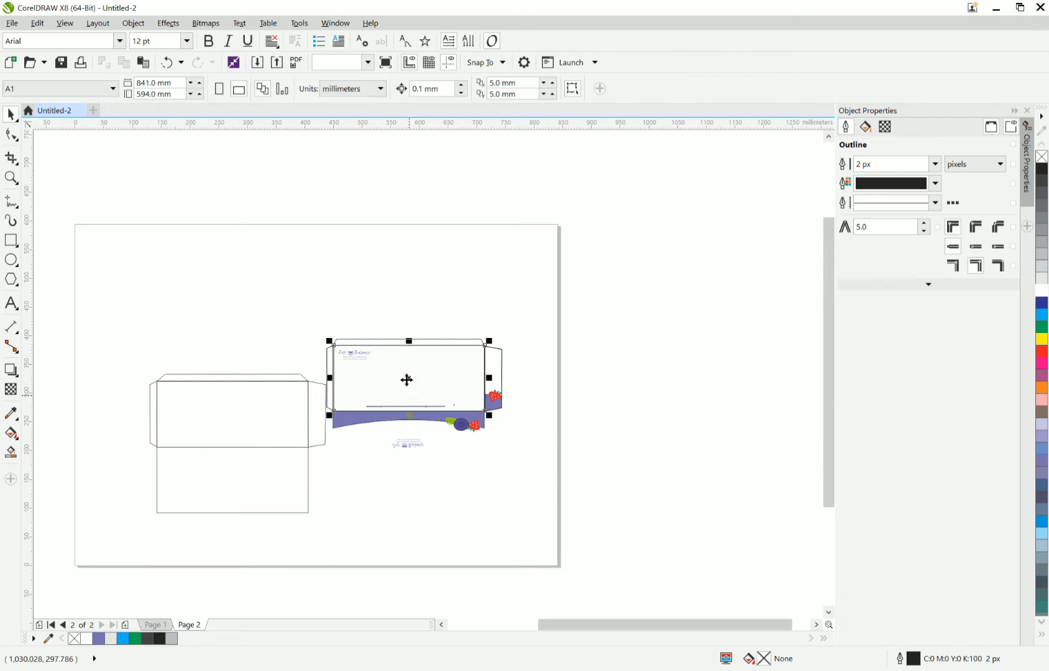
{"action": "right_click", "coordinate": [407, 379]}
{"action": "left_click", "coordinate": [368, 215]}
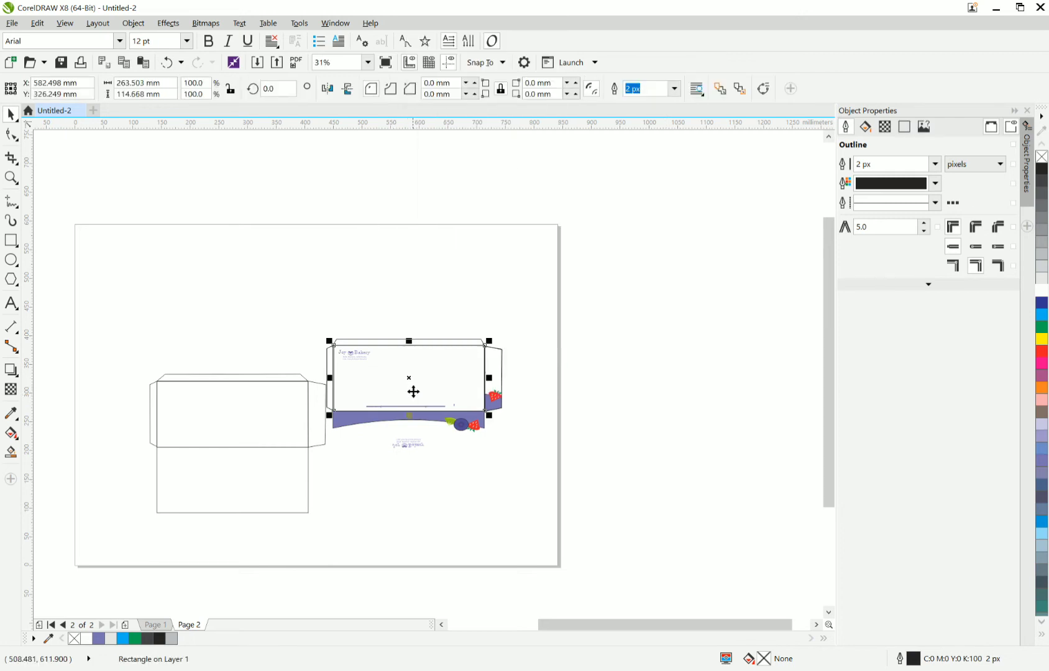
{"action": "left_click_drag", "start_coordinate": [412, 383], "coordinate": [643, 360]}
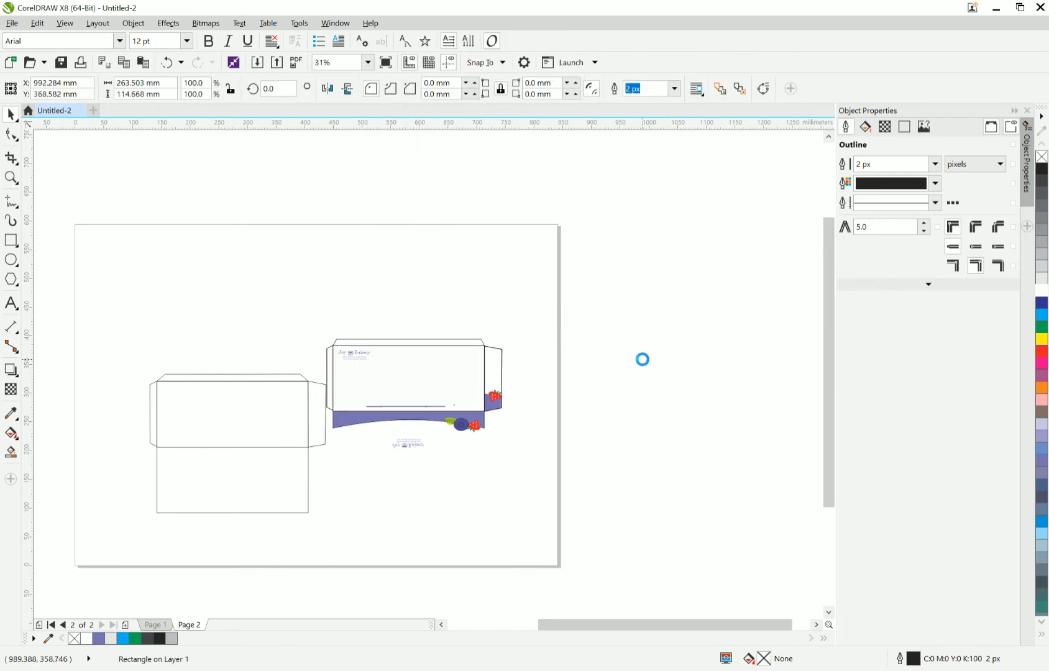
{"action": "left_click", "coordinate": [490, 366]}
{"action": "right_click", "coordinate": [491, 368]}
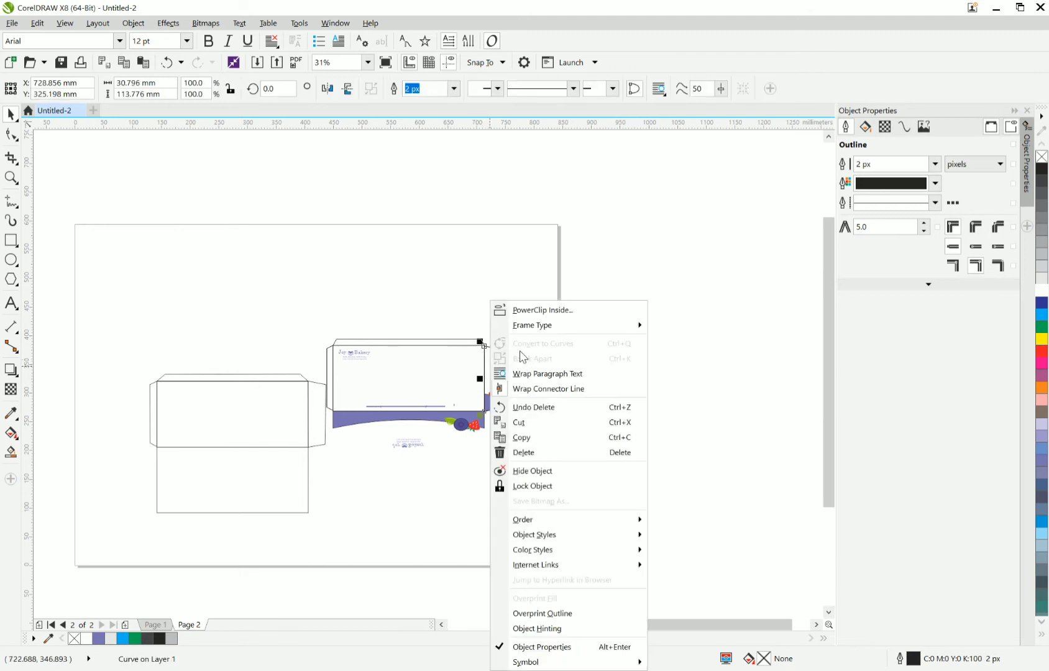
{"action": "left_click", "coordinate": [441, 322]}
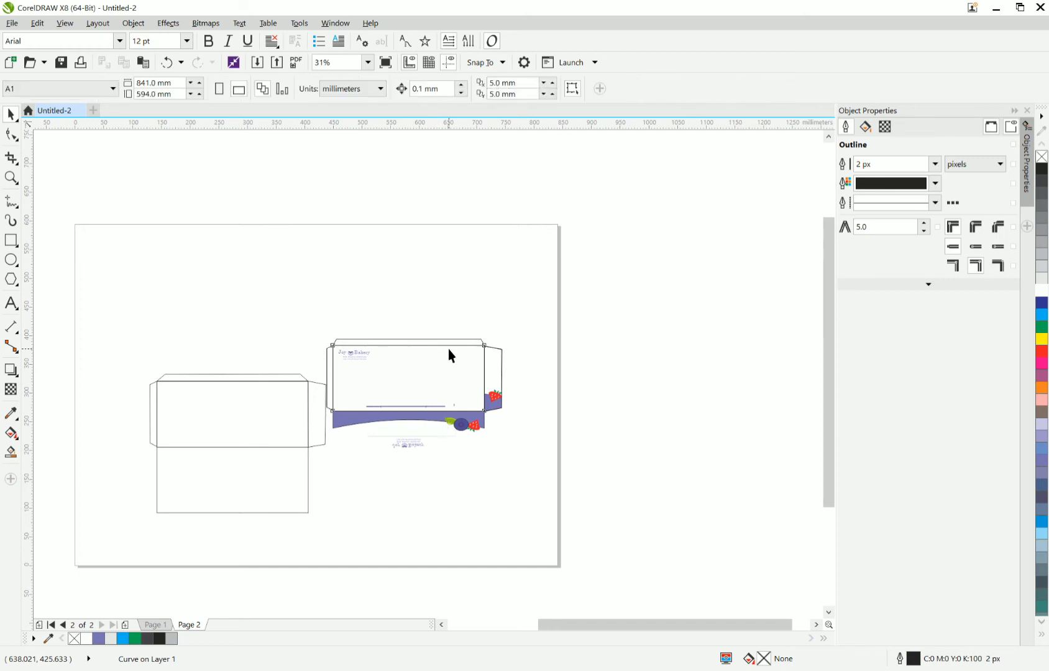
Move the upper panel's PowerClip rectangle holding the logo above the design and delete the leftover PowerClip rectangle beneath it.
{"action": "left_click", "coordinate": [448, 349]}
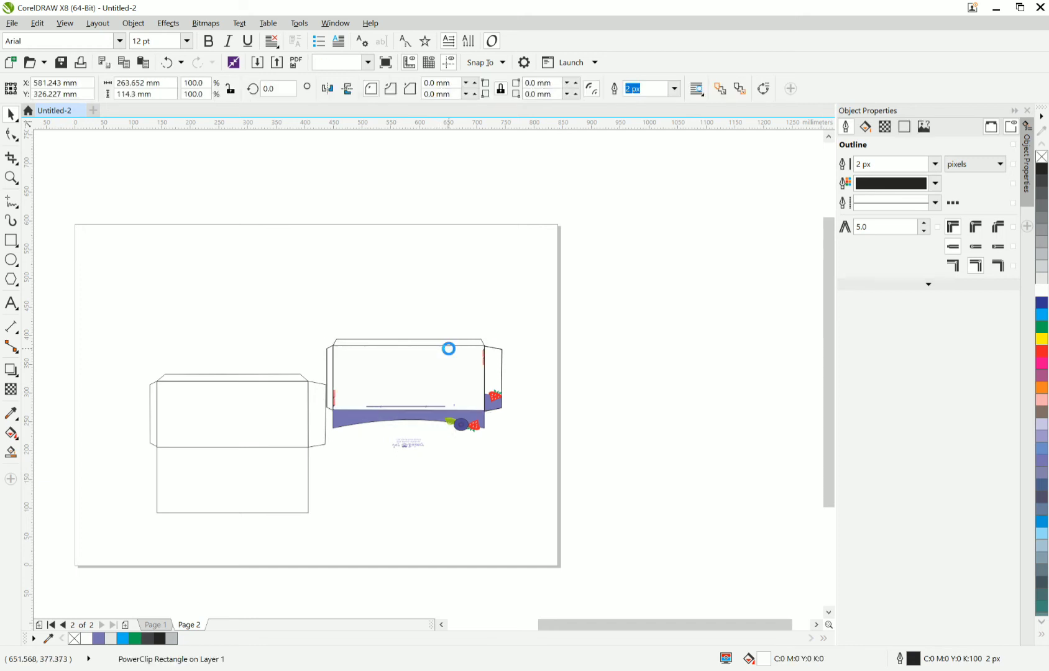
{"action": "right_click", "coordinate": [418, 363]}
{"action": "left_click", "coordinate": [407, 378]}
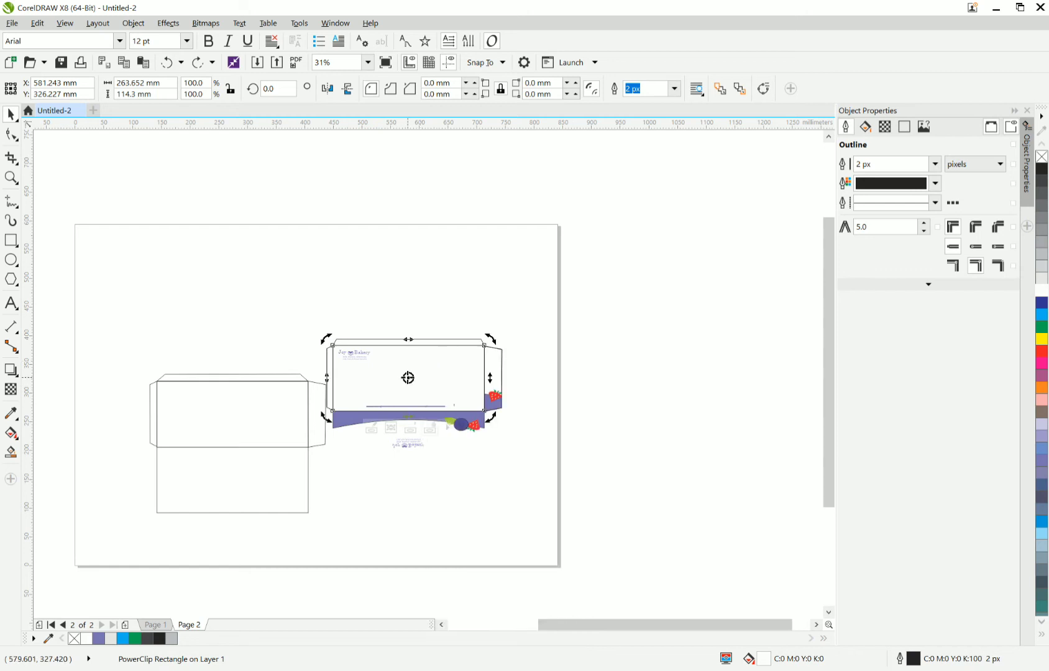
{"action": "left_click_drag", "start_coordinate": [408, 378], "coordinate": [401, 280]}
{"action": "left_click", "coordinate": [406, 373]}
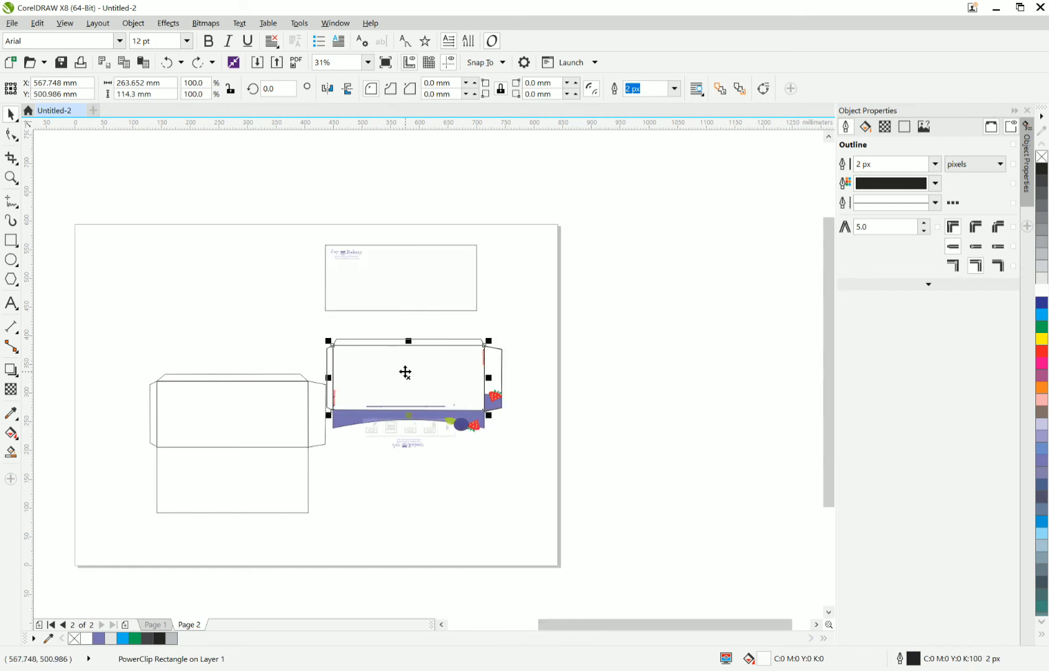
{"action": "double_click", "coordinate": [405, 372]}
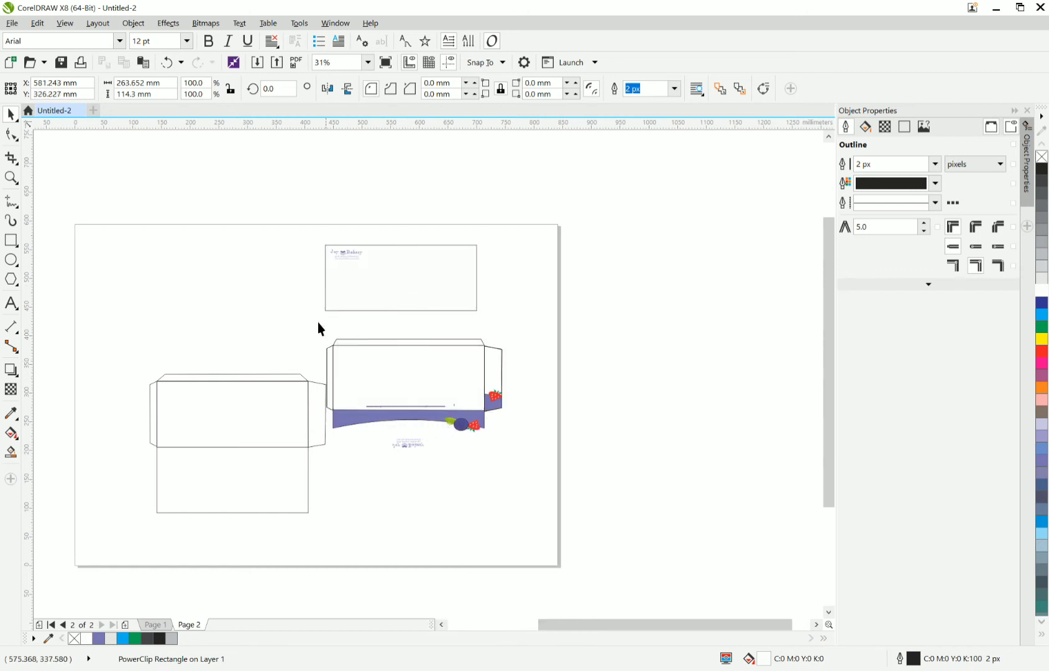
Delete the top flap and left flap outlines of the design copy.
{"action": "left_click_drag", "start_coordinate": [318, 328], "coordinate": [499, 365]}
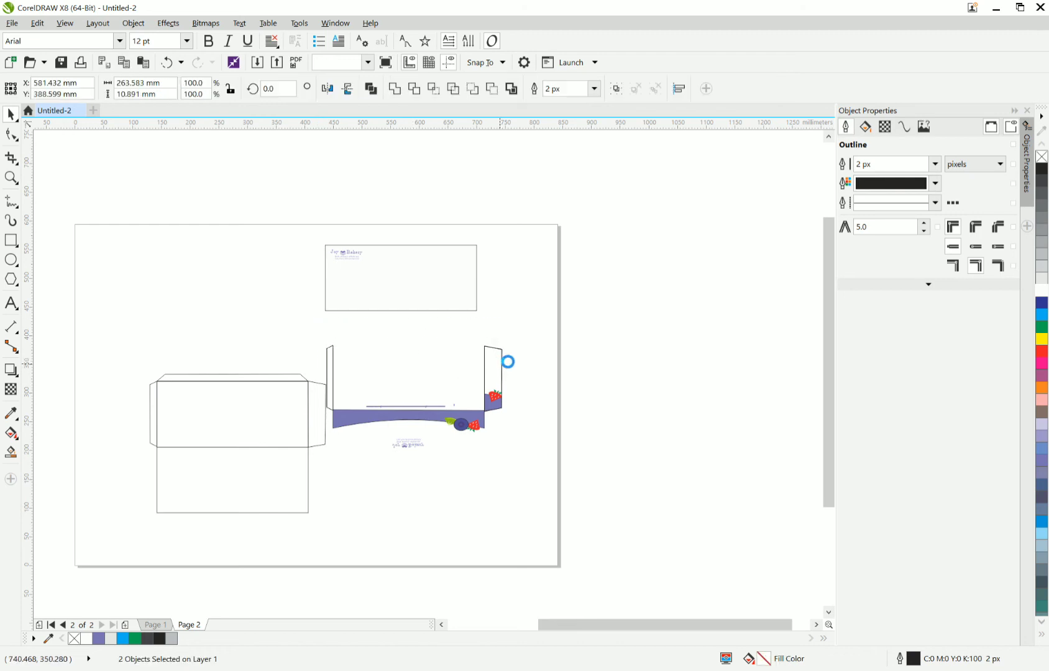
{"action": "left_click_drag", "start_coordinate": [313, 332], "coordinate": [356, 418]}
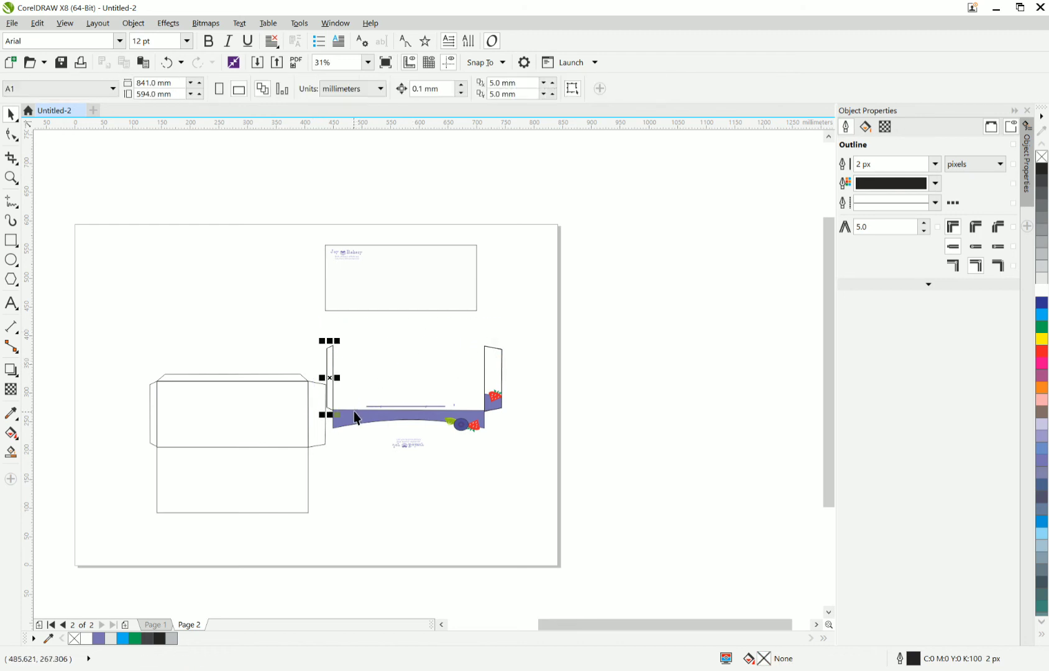
{"action": "key", "text": "Delete"}
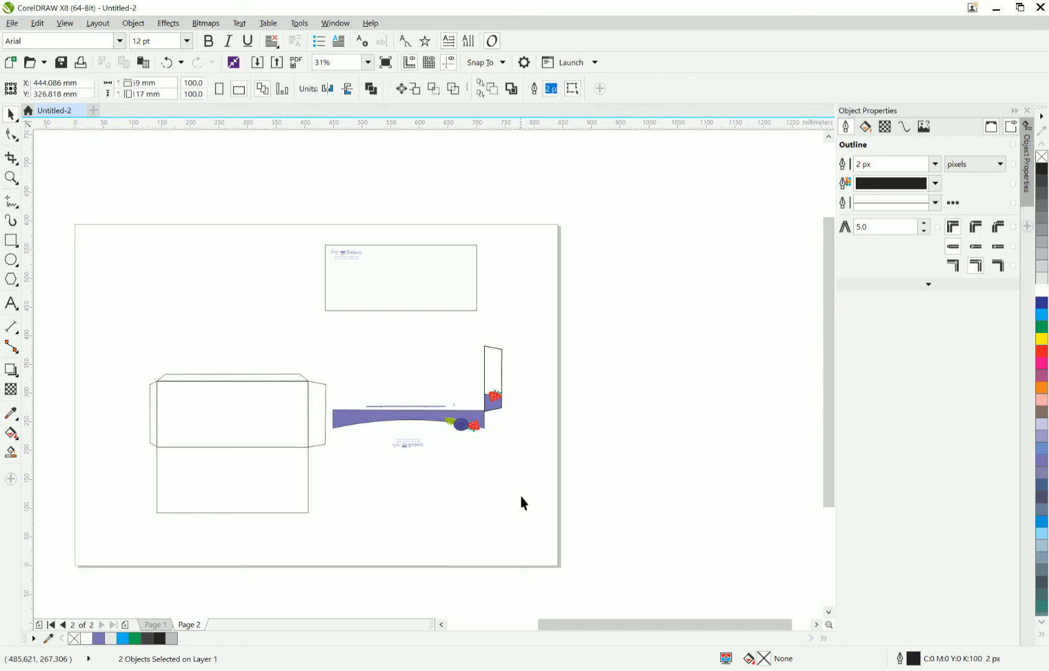
{"action": "left_click_drag", "start_coordinate": [520, 498], "coordinate": [208, 364]}
{"action": "scroll", "coordinate": [440, 449], "scroll_direction": "up", "scroll_amount": 2}
{"action": "scroll", "coordinate": [387, 424], "scroll_direction": "down", "scroll_amount": 1}
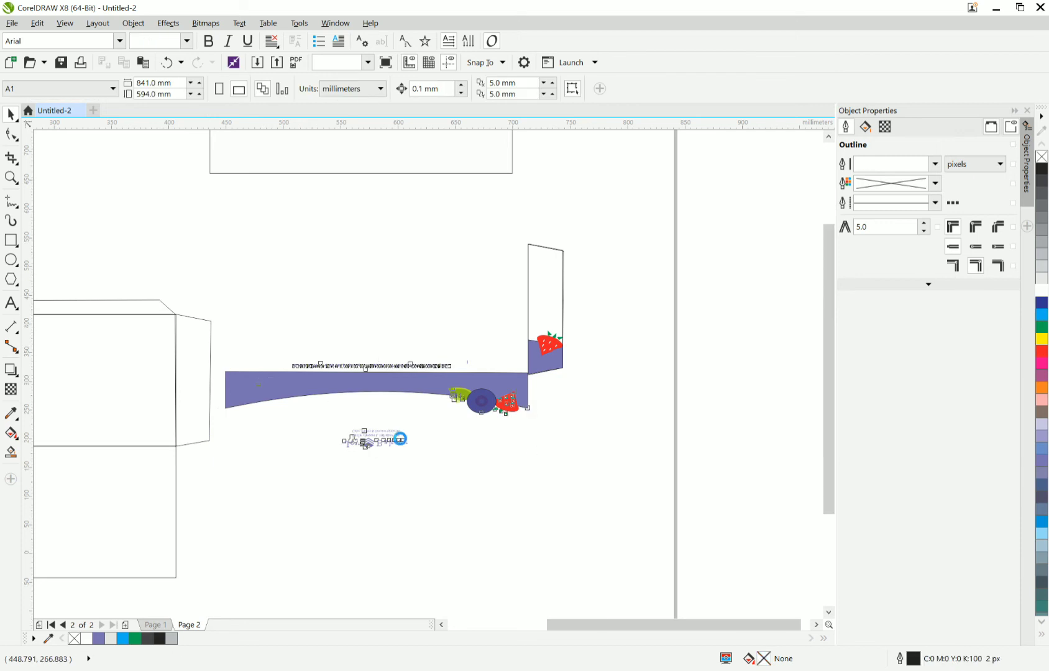
{"action": "scroll", "coordinate": [451, 452], "scroll_direction": "up", "scroll_amount": 1}
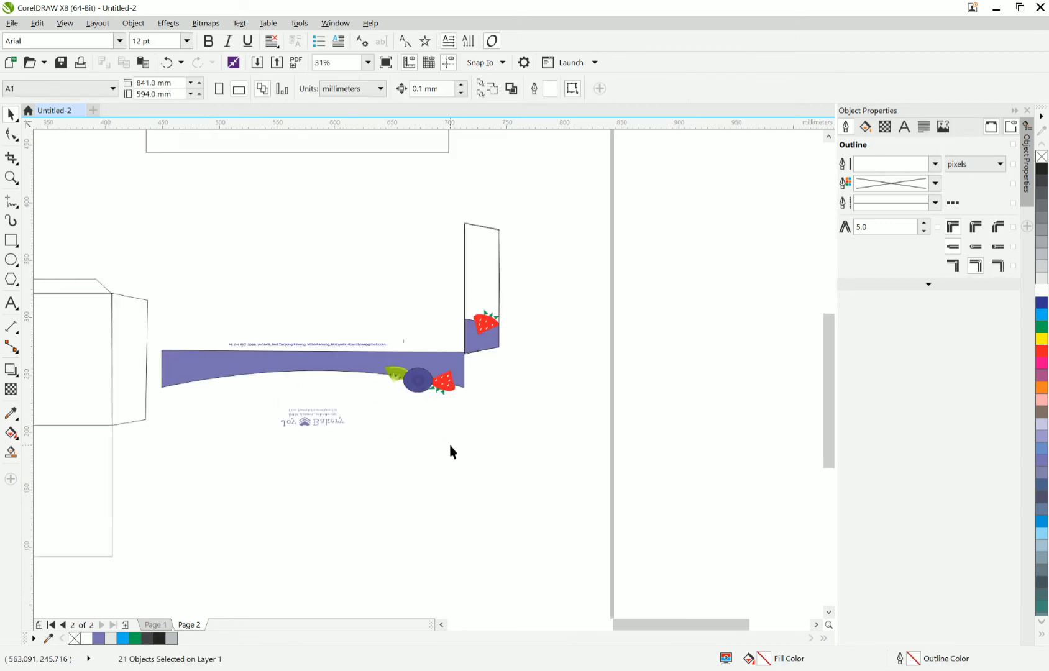
{"action": "left_click", "coordinate": [461, 468]}
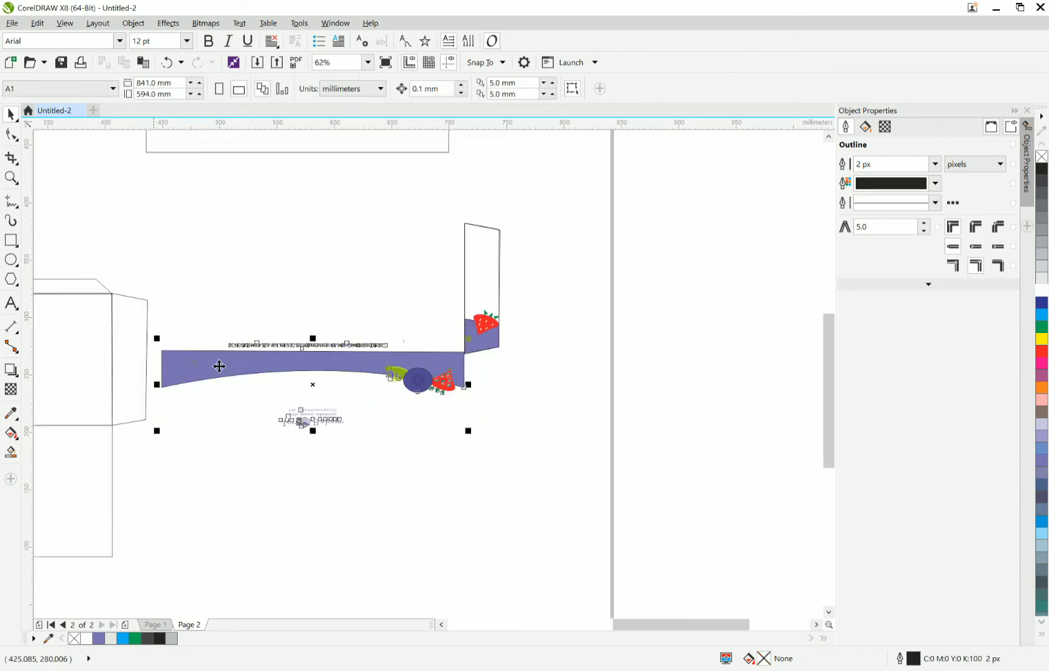
{"action": "scroll", "coordinate": [333, 402], "scroll_direction": "down", "scroll_amount": 1}
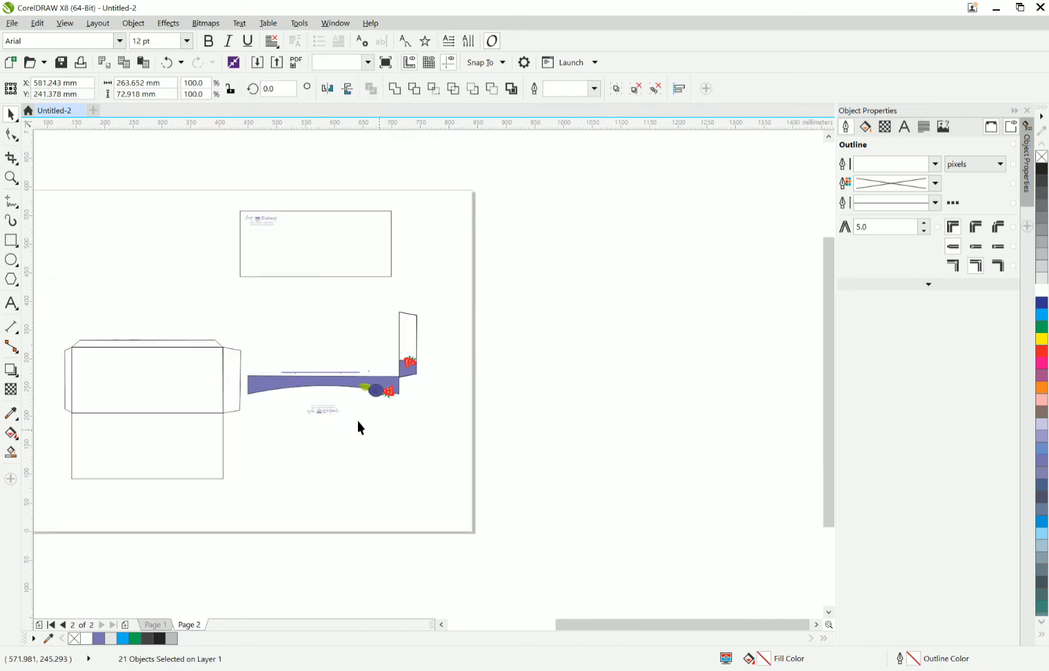
{"action": "left_click", "coordinate": [368, 405]}
{"action": "scroll", "coordinate": [373, 404], "scroll_direction": "up", "scroll_amount": 1}
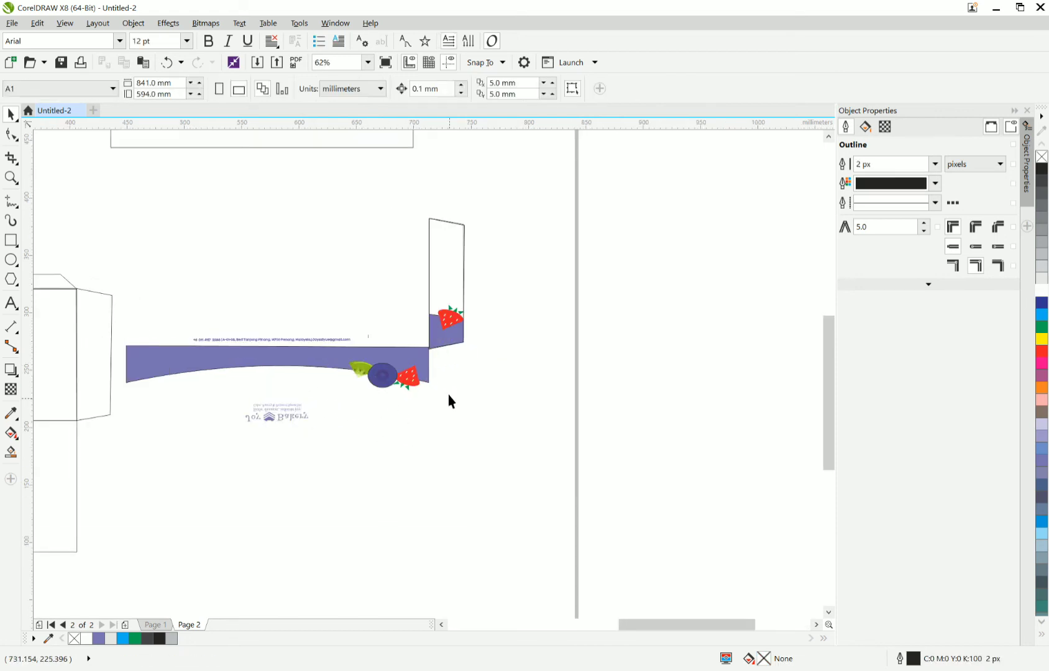
{"action": "left_click_drag", "start_coordinate": [481, 334], "coordinate": [111, 448]}
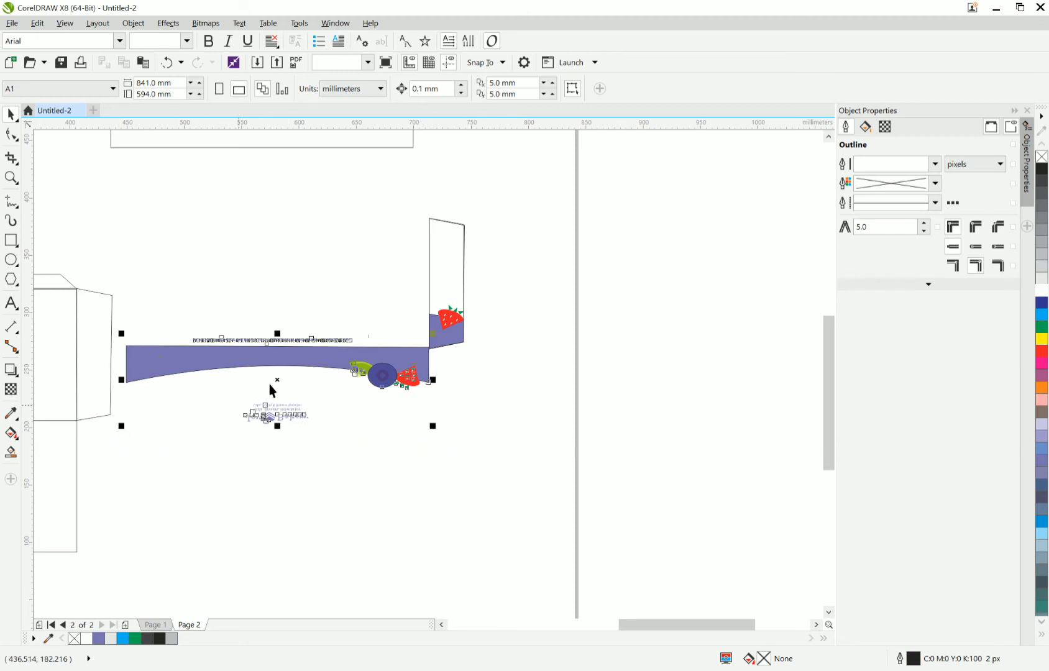
{"action": "scroll", "coordinate": [270, 386], "scroll_direction": "down", "scroll_amount": 1}
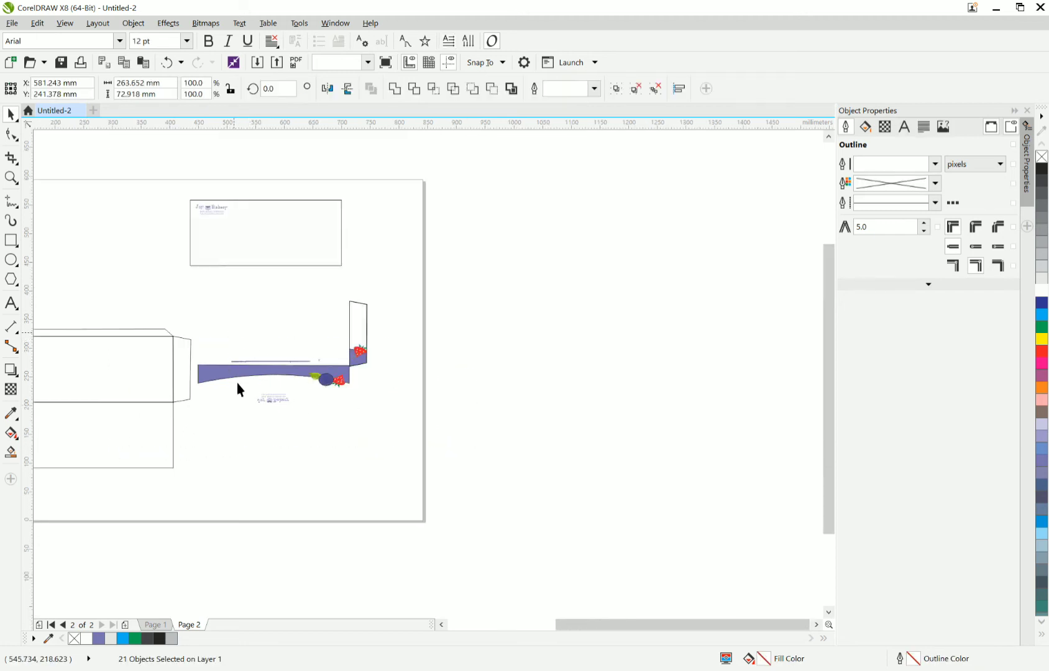
{"action": "scroll", "coordinate": [237, 383], "scroll_direction": "up", "scroll_amount": 3}
{"action": "scroll", "coordinate": [482, 501], "scroll_direction": "down", "scroll_amount": 1}
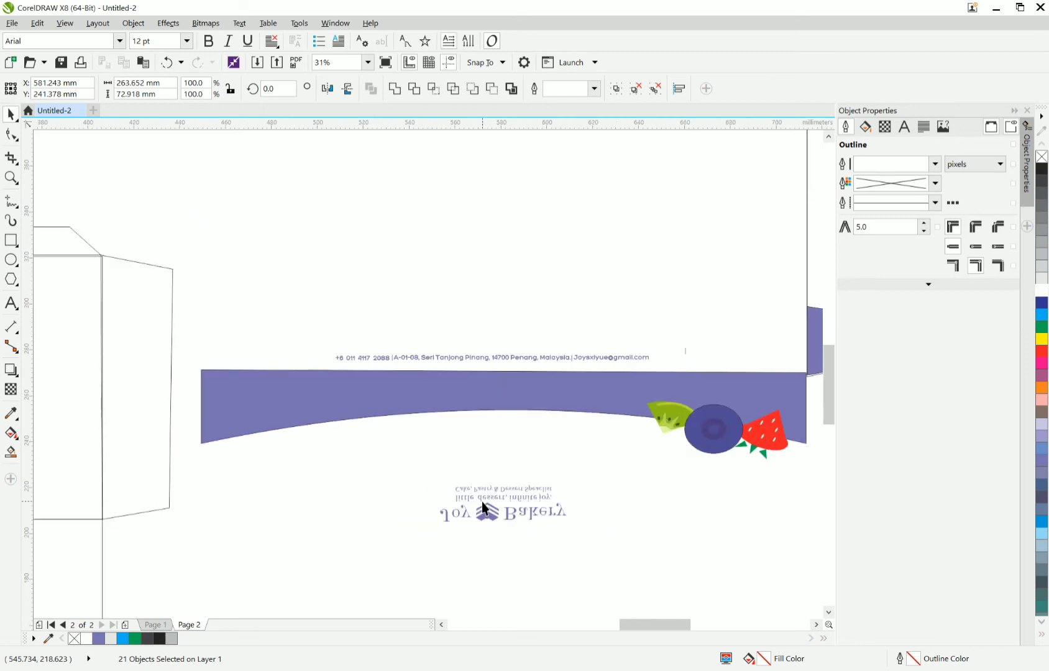
{"action": "left_click", "coordinate": [482, 501]}
{"action": "scroll", "coordinate": [460, 513], "scroll_direction": "down", "scroll_amount": 1}
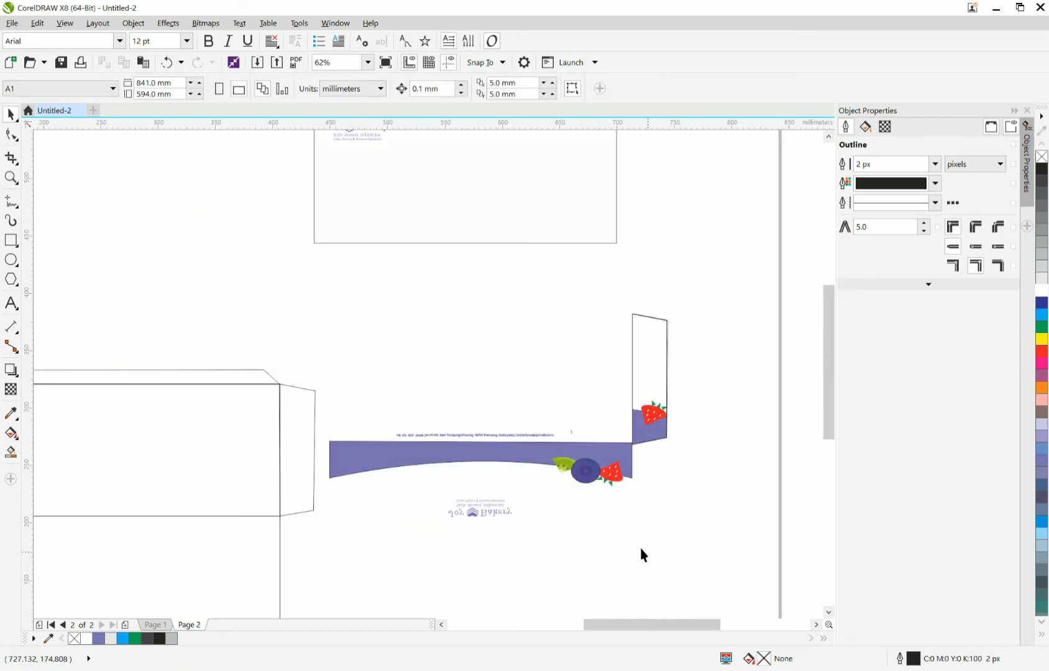
Group the purple band, the fruit and the upside-down Joy Bakery logo, leaving out the address line.
{"action": "left_click_drag", "start_coordinate": [646, 552], "coordinate": [309, 439]}
{"action": "scroll", "coordinate": [410, 467], "scroll_direction": "down", "scroll_amount": 2}
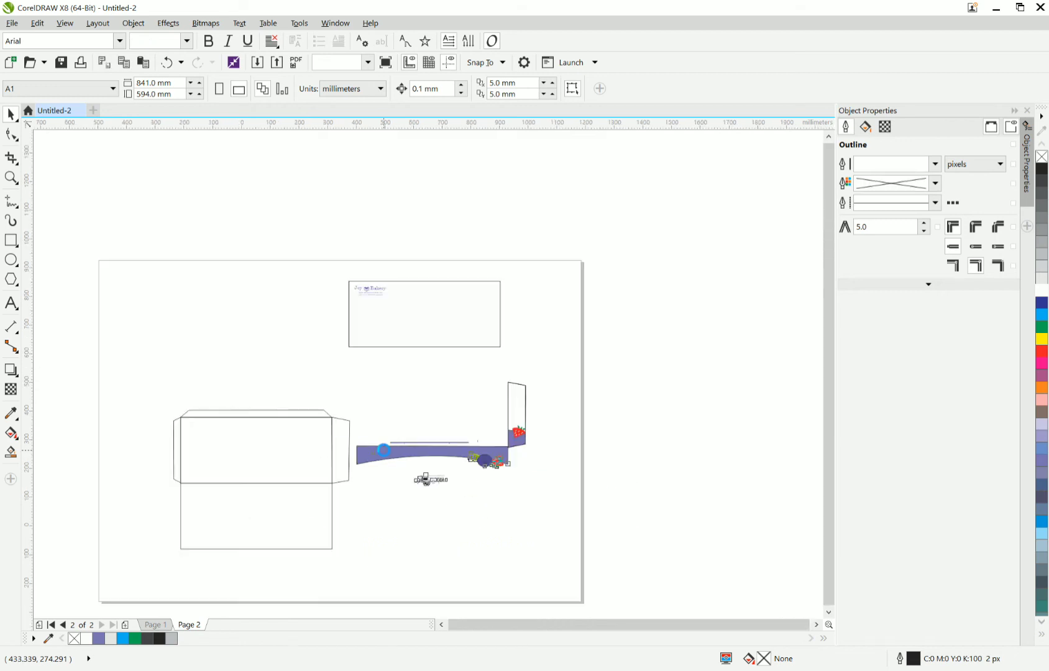
{"action": "scroll", "coordinate": [408, 464], "scroll_direction": "up", "scroll_amount": 2}
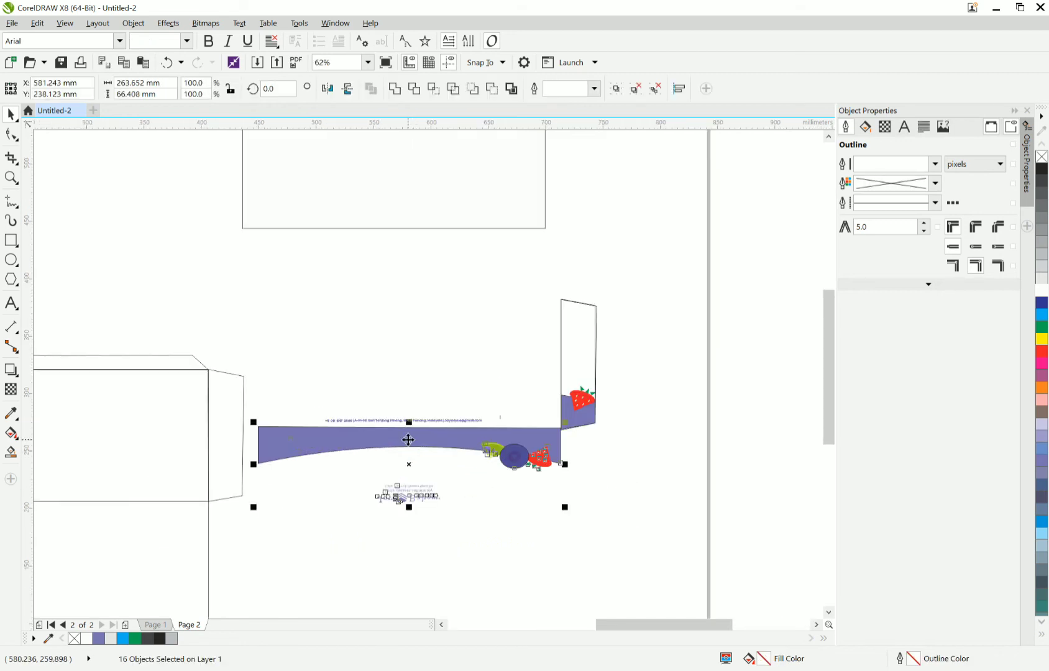
{"action": "right_click", "coordinate": [408, 440]}
{"action": "left_click", "coordinate": [457, 190]}
Move the grouped artwork onto the blank dieline, snapping the band's upper right corner to the lower panel's upper right corner.
{"action": "scroll", "coordinate": [461, 427], "scroll_direction": "down", "scroll_amount": 6}
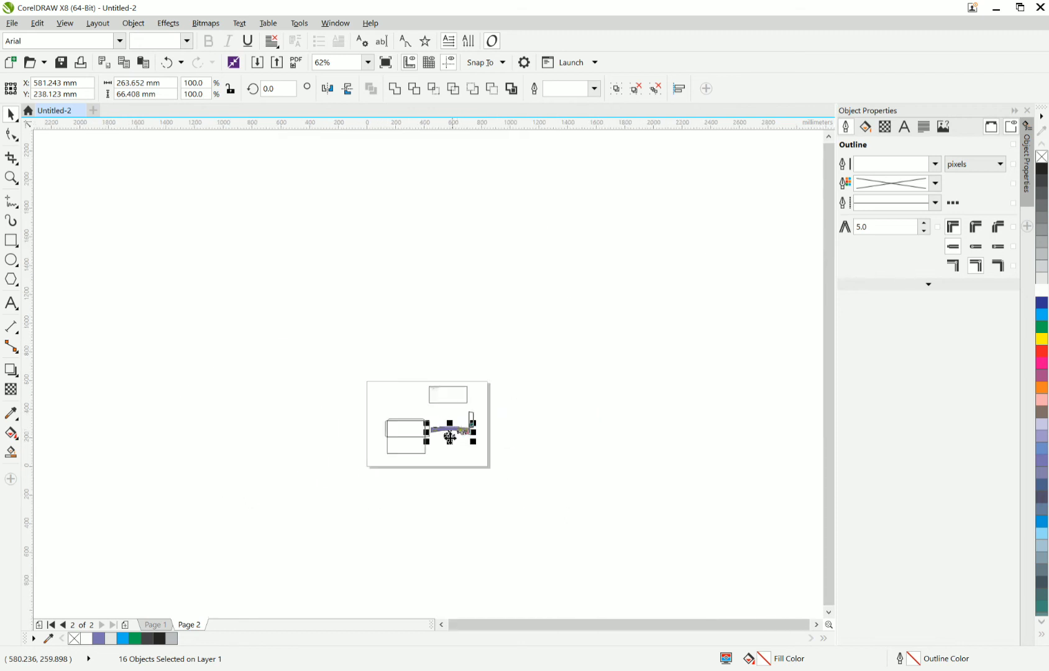
{"action": "left_click_drag", "start_coordinate": [428, 458], "coordinate": [403, 470]}
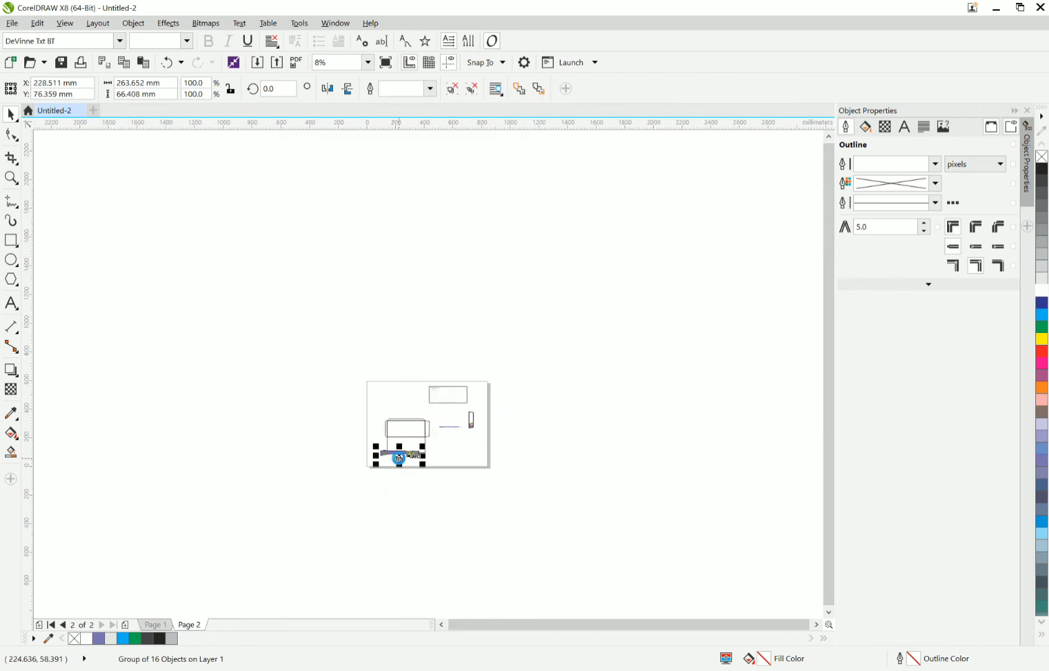
{"action": "scroll", "coordinate": [399, 460], "scroll_direction": "up", "scroll_amount": 4}
{"action": "scroll", "coordinate": [400, 460], "scroll_direction": "up", "scroll_amount": 2}
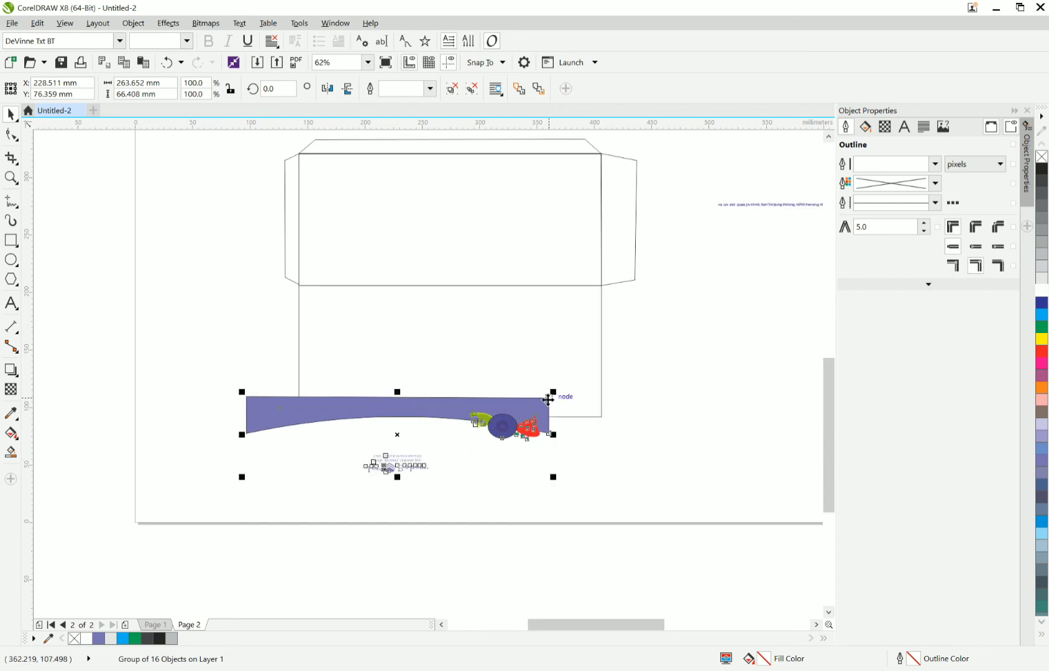
{"action": "left_click_drag", "start_coordinate": [551, 398], "coordinate": [599, 286]}
PowerClip the grouped band, fruit and logo artwork inside the blank dieline's lower panel rectangle.
{"action": "right_click", "coordinate": [591, 296]}
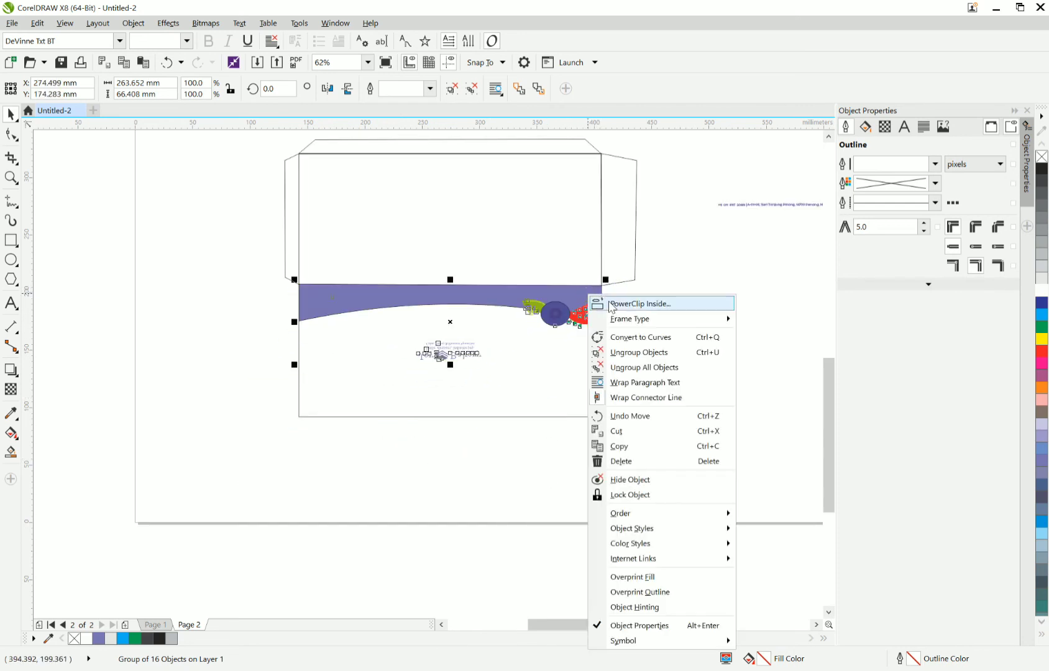
{"action": "left_click", "coordinate": [501, 377]}
{"action": "left_click", "coordinate": [503, 376]}
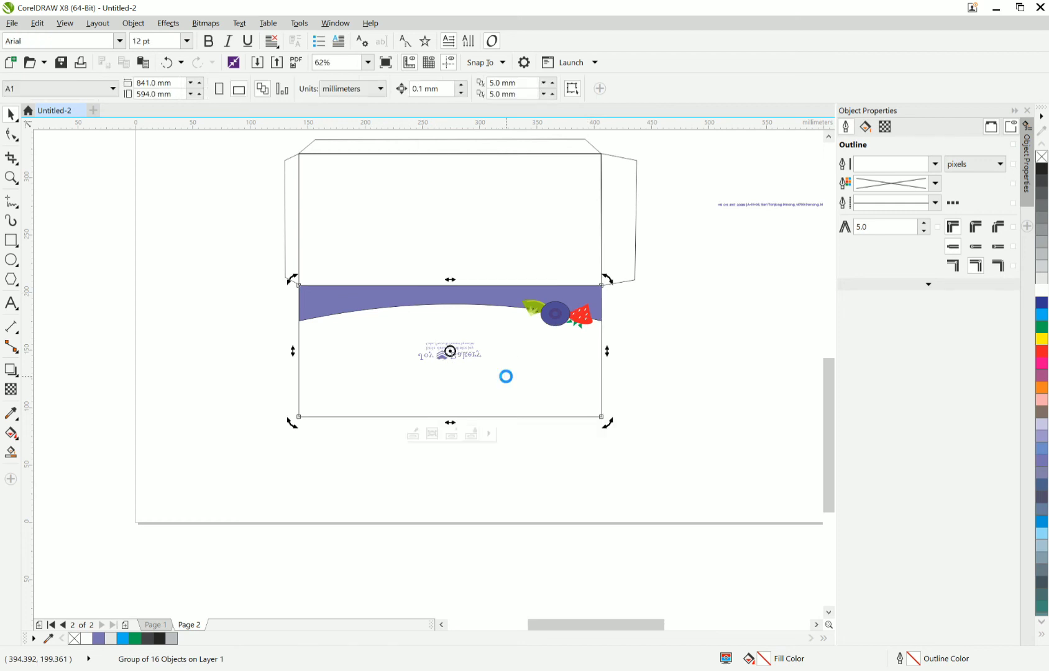
Extract the Joy Bakery logo from the PowerClip rectangle set aside above the design.
{"action": "scroll", "coordinate": [507, 376], "scroll_direction": "down", "scroll_amount": 8}
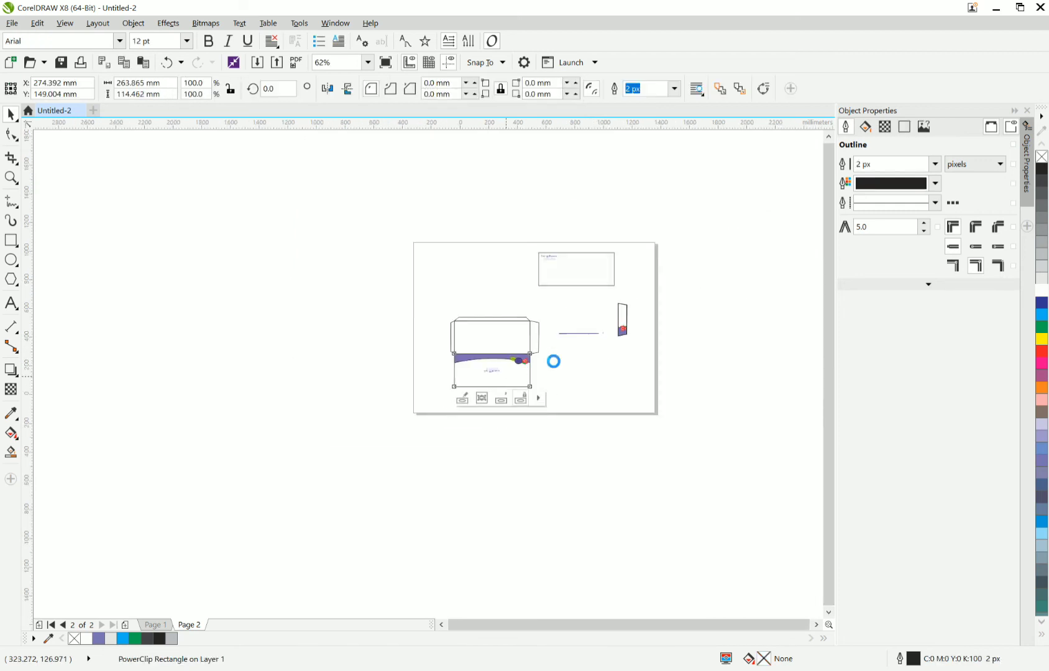
{"action": "left_click", "coordinate": [532, 287]}
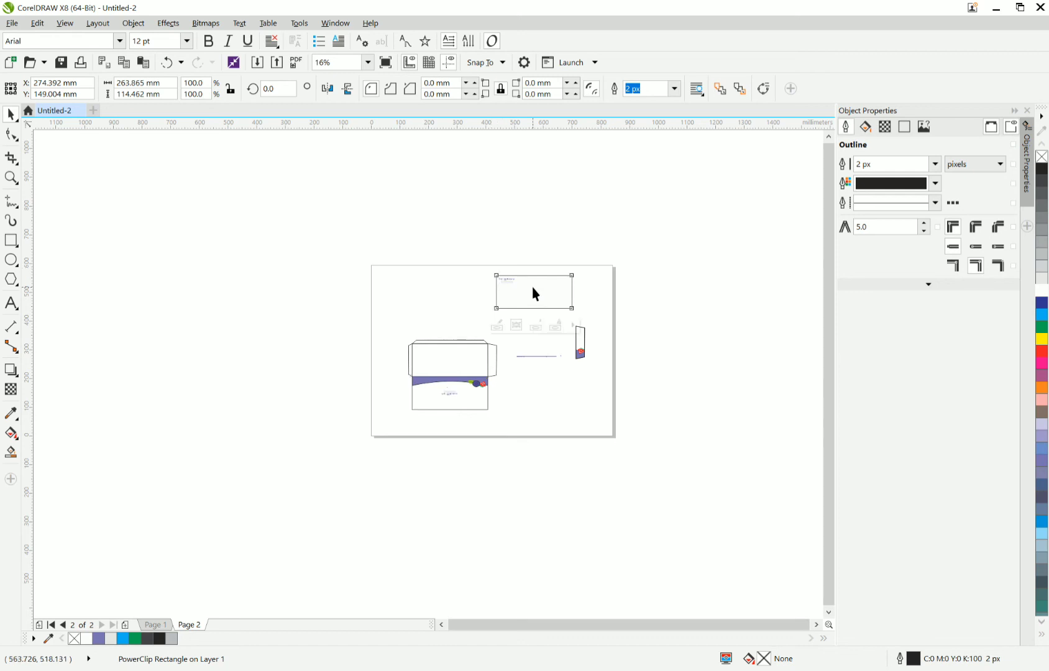
{"action": "right_click", "coordinate": [532, 288]}
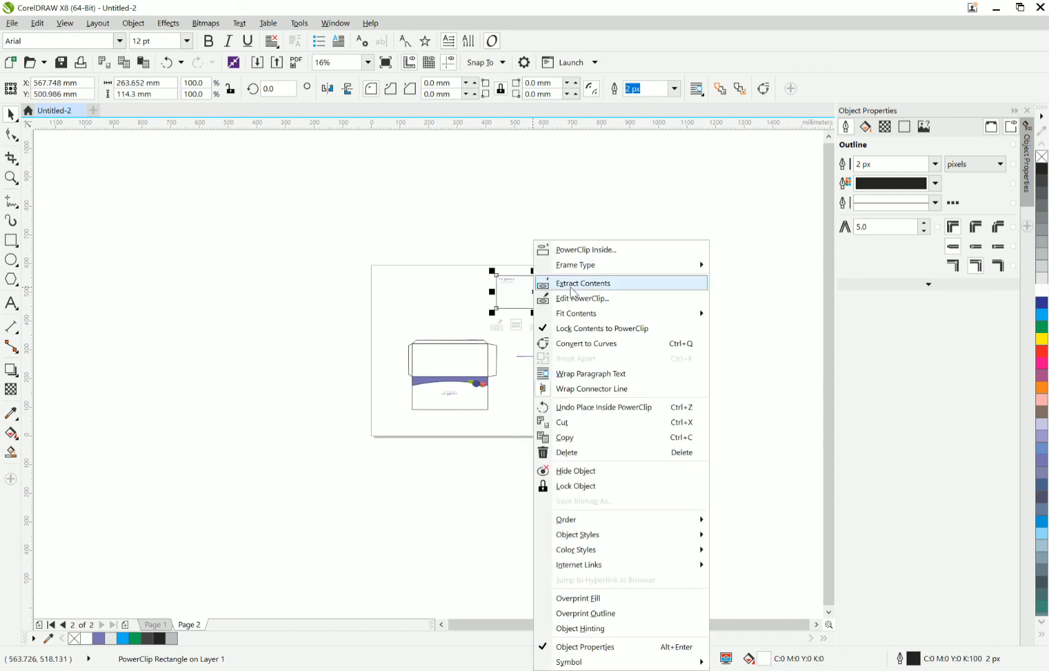
{"action": "left_click", "coordinate": [583, 283]}
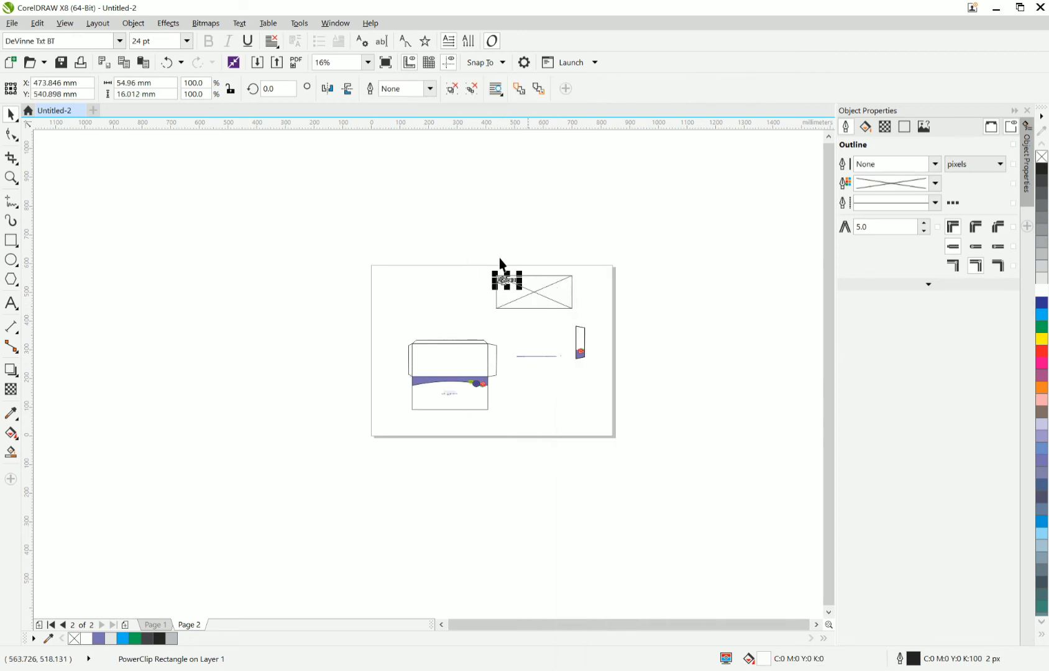
{"action": "left_click", "coordinate": [475, 238]}
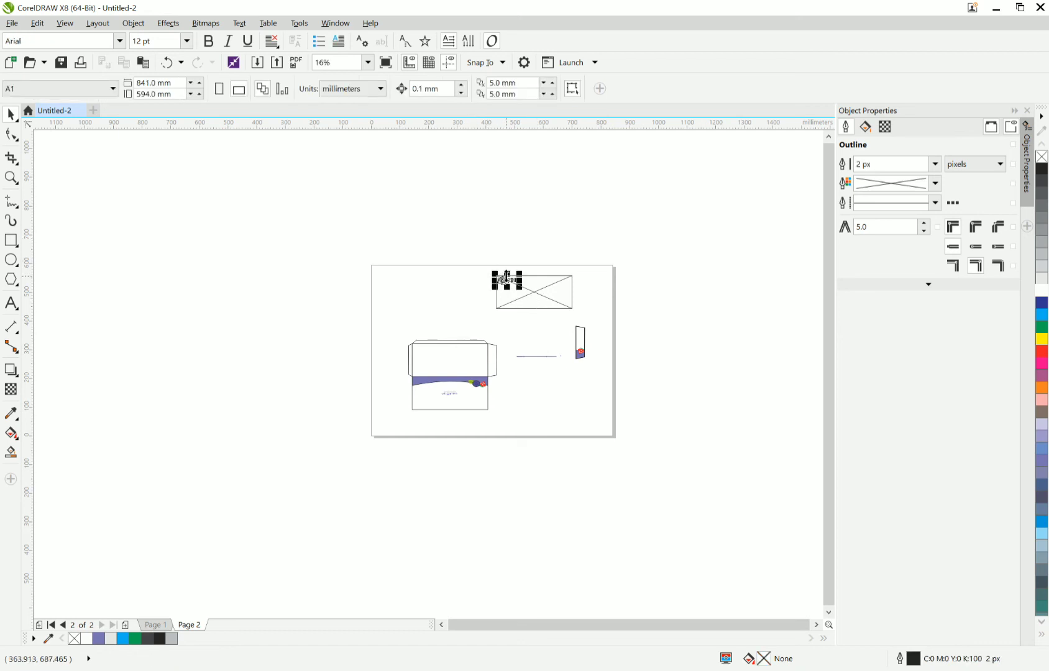
{"action": "left_click_drag", "start_coordinate": [494, 298], "coordinate": [442, 348]}
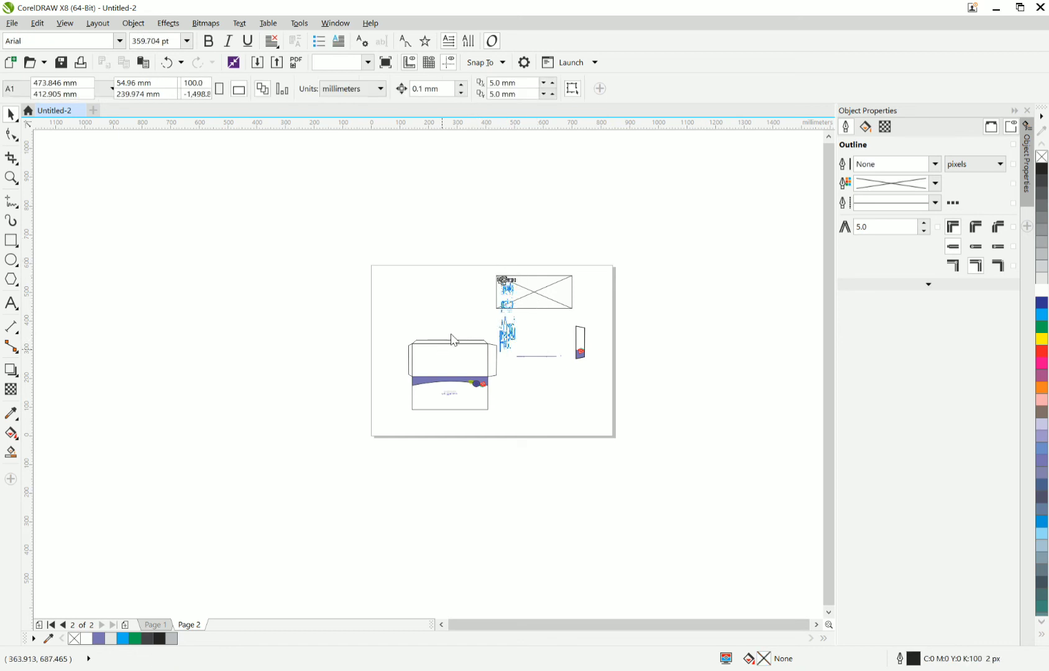
{"action": "key", "text": "ctrl+z"}
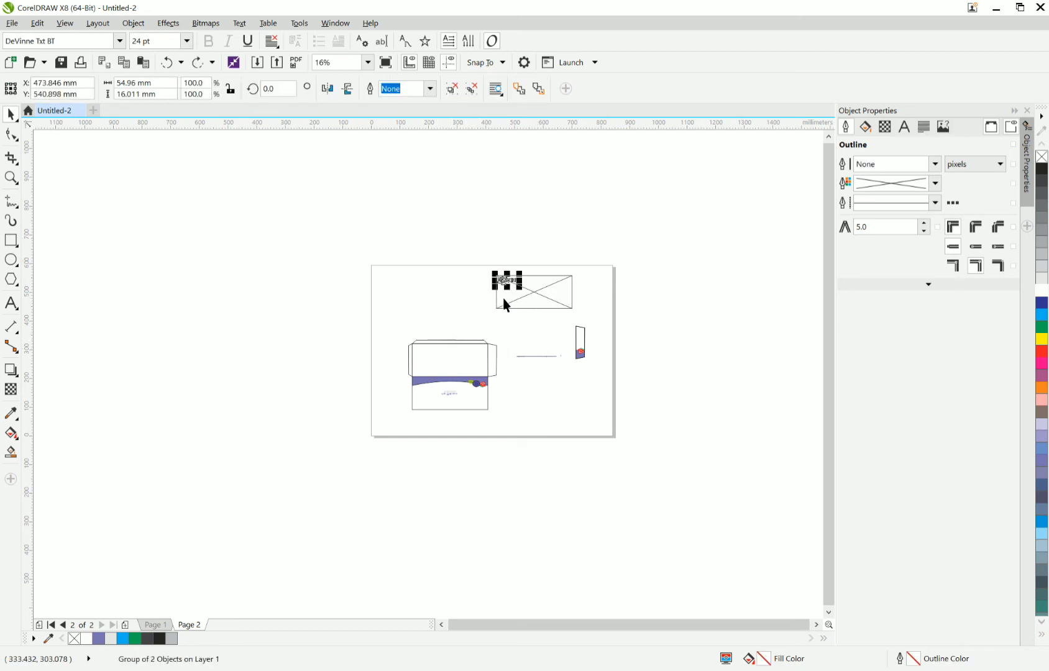
Move the extracted logo group into the upper left corner of the blank dieline's upper panel.
{"action": "scroll", "coordinate": [506, 304], "scroll_direction": "up", "scroll_amount": 2}
{"action": "left_click_drag", "start_coordinate": [509, 260], "coordinate": [323, 376]}
{"action": "scroll", "coordinate": [337, 402], "scroll_direction": "up", "scroll_amount": 4}
{"action": "scroll", "coordinate": [322, 376], "scroll_direction": "down", "scroll_amount": 4}
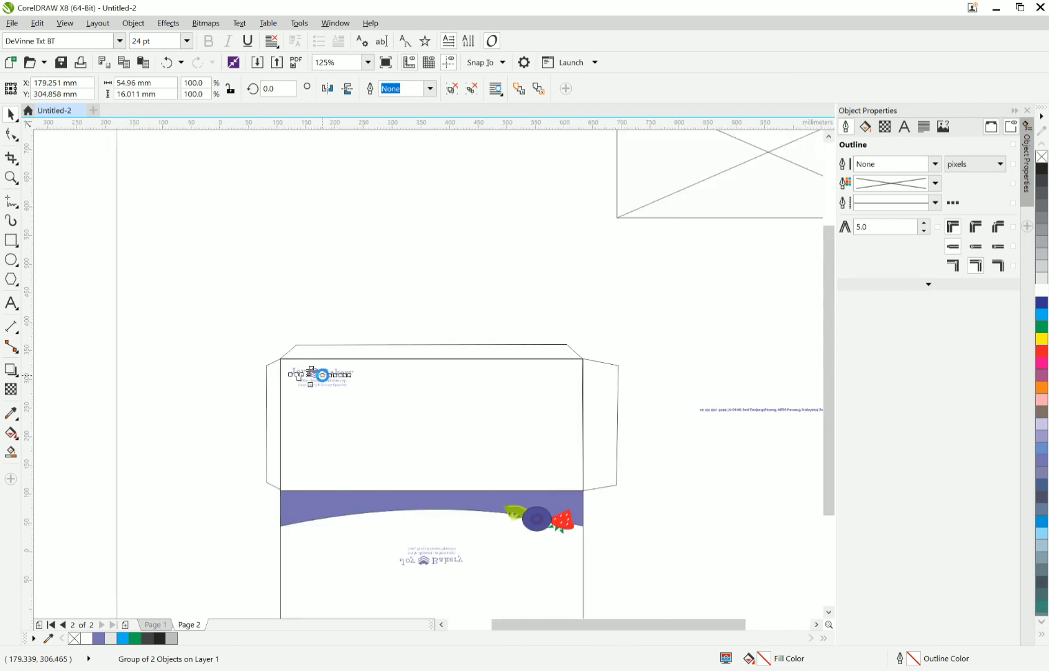
PowerClip the logo group inside the blank dieline's upper panel outline.
{"action": "right_click", "coordinate": [322, 376]}
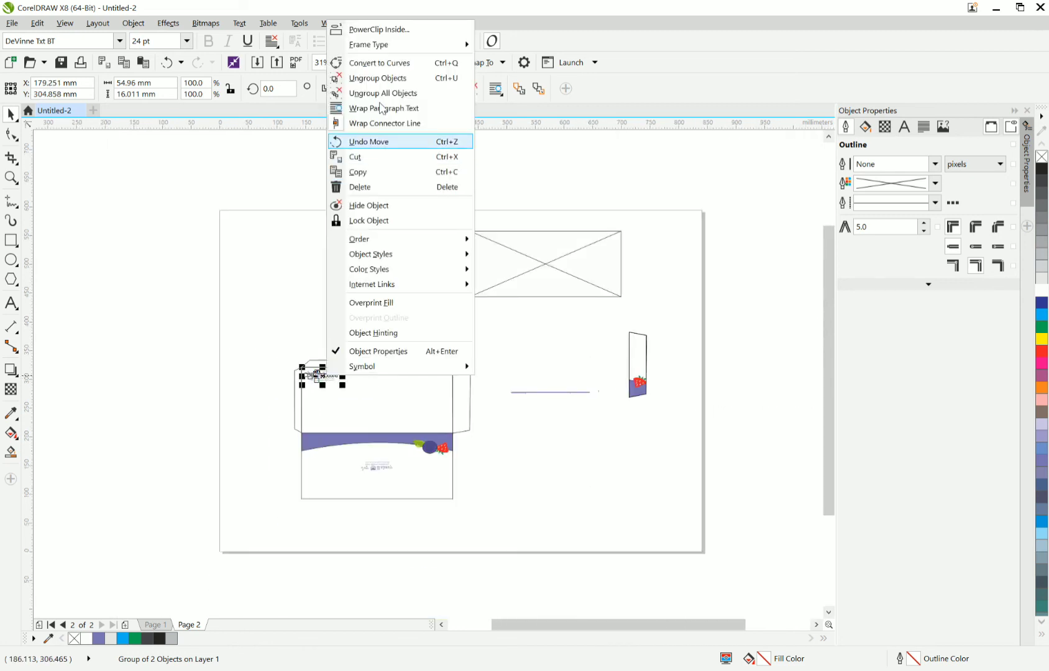
{"action": "left_click", "coordinate": [393, 352]}
{"action": "left_click", "coordinate": [409, 383]}
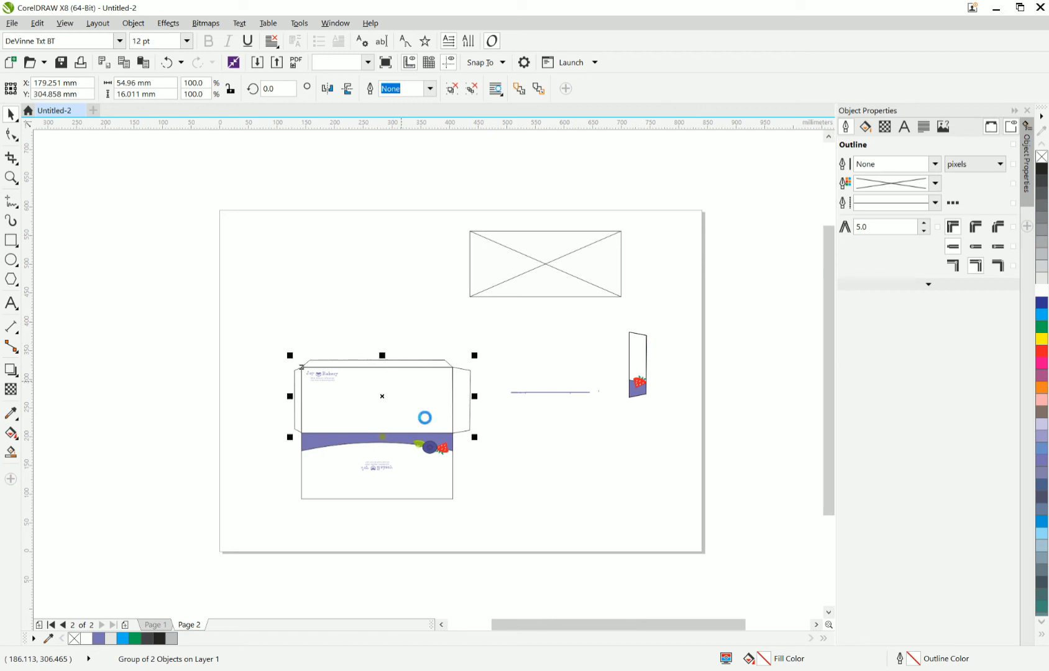
Move the address line to the lower middle of the dieline's upper panel, just above the purple band.
{"action": "left_click", "coordinate": [565, 398]}
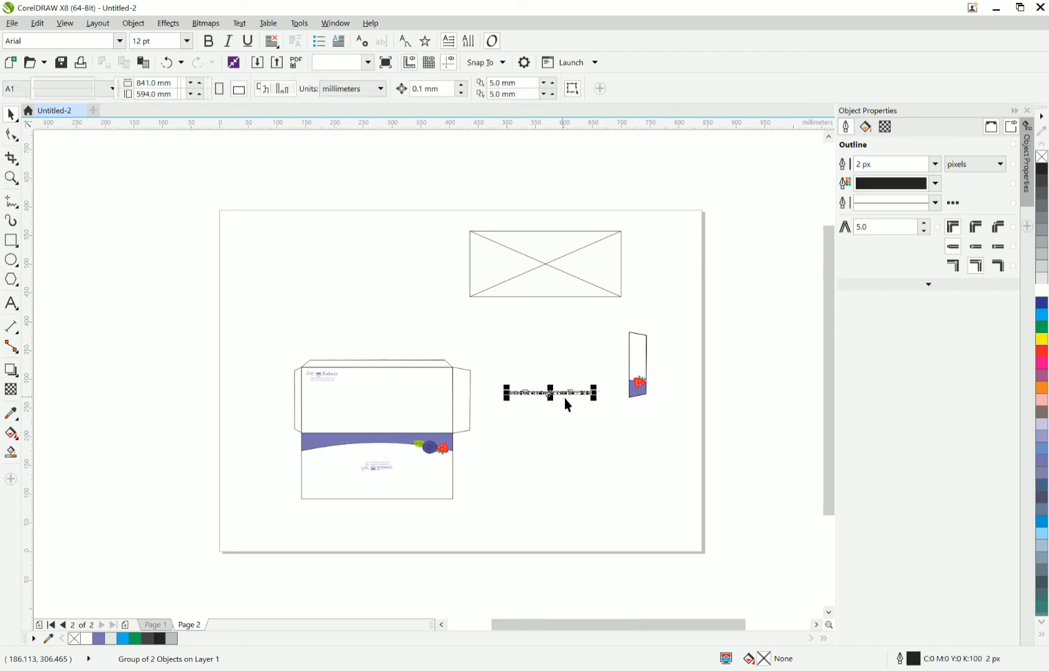
{"action": "left_click_drag", "start_coordinate": [565, 398], "coordinate": [377, 425]}
{"action": "scroll", "coordinate": [377, 425], "scroll_direction": "up", "scroll_amount": 2}
{"action": "scroll", "coordinate": [377, 425], "scroll_direction": "up", "scroll_amount": 2}
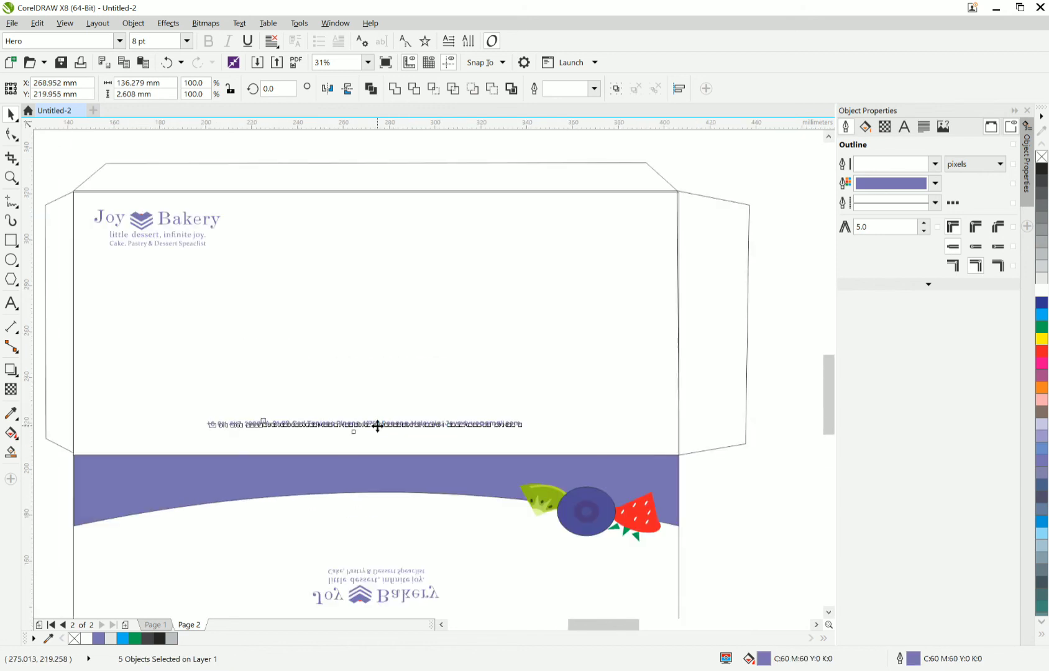
Move the address line to the lower right corner of the dieline's upper panel, centred at about X 331 mm, Y 213 mm.
{"action": "key", "text": "Down"}
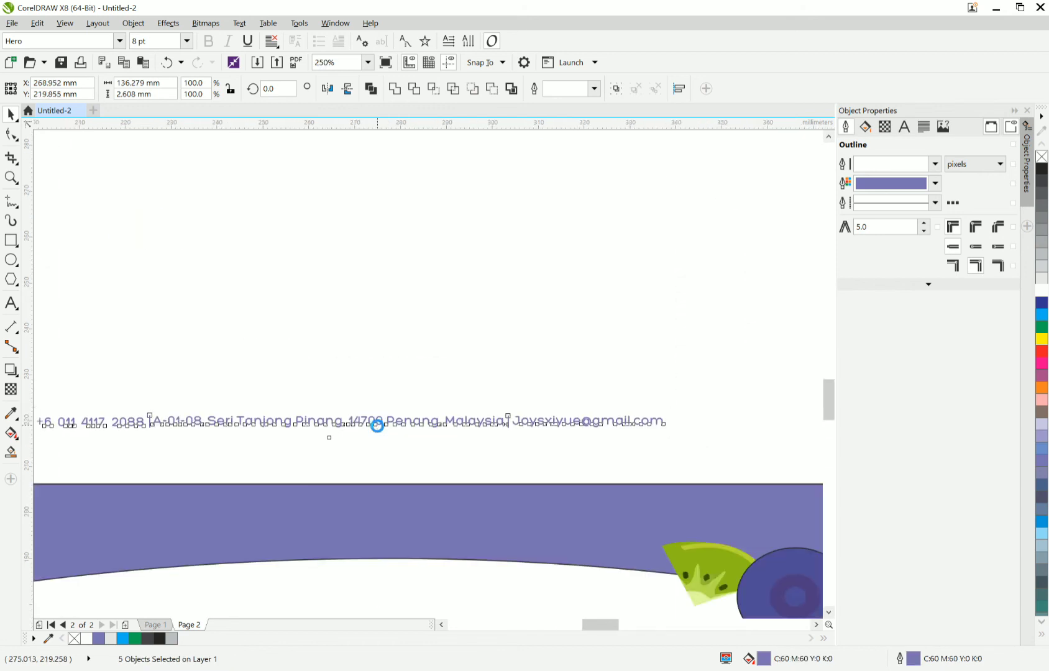
{"action": "key", "text": "Down"}
{"action": "key", "text": "Down"}
{"action": "key", "text": "Down"}
{"action": "key", "text": "Down"}
{"action": "key", "text": "Down"}
{"action": "key", "text": "Down"}
{"action": "key", "text": "Down"}
{"action": "key", "text": "Down"}
{"action": "key", "text": "Down"}
{"action": "key", "text": "Down"}
{"action": "key", "text": "Down"}
{"action": "key", "text": "Down"}
{"action": "key", "text": "Down"}
{"action": "key", "text": "Down"}
{"action": "key", "text": "Down"}
{"action": "key", "text": "Down"}
{"action": "key", "text": "Down"}
{"action": "key", "text": "Down"}
{"action": "key", "text": "Down"}
{"action": "key", "text": "Down"}
{"action": "scroll", "coordinate": [328, 449], "scroll_direction": "down", "scroll_amount": 2}
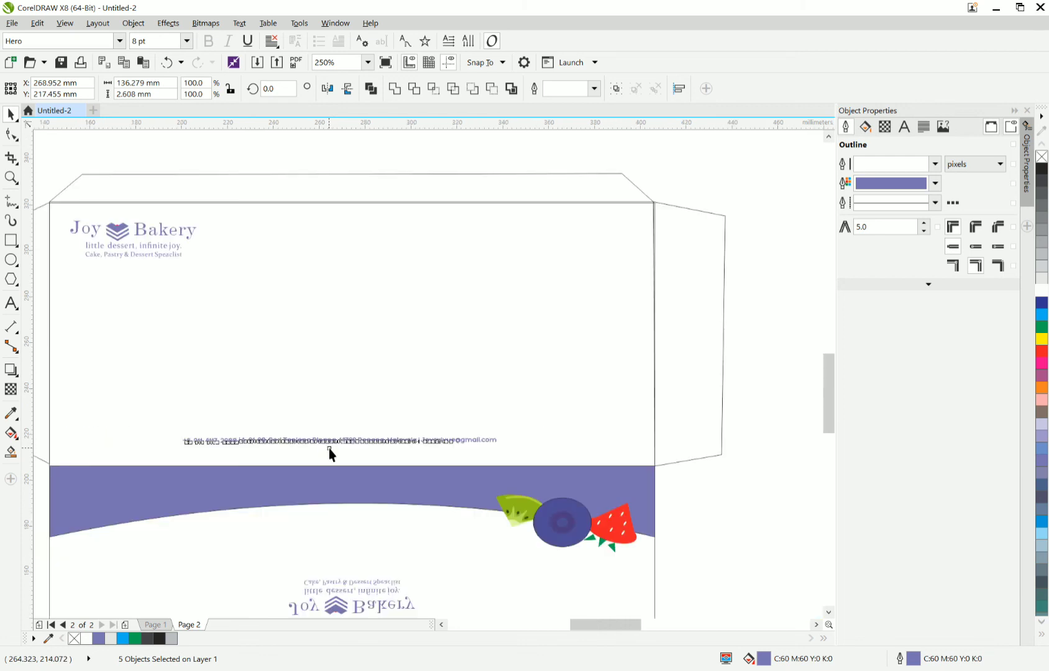
{"action": "left_click_drag", "start_coordinate": [340, 441], "coordinate": [481, 450]}
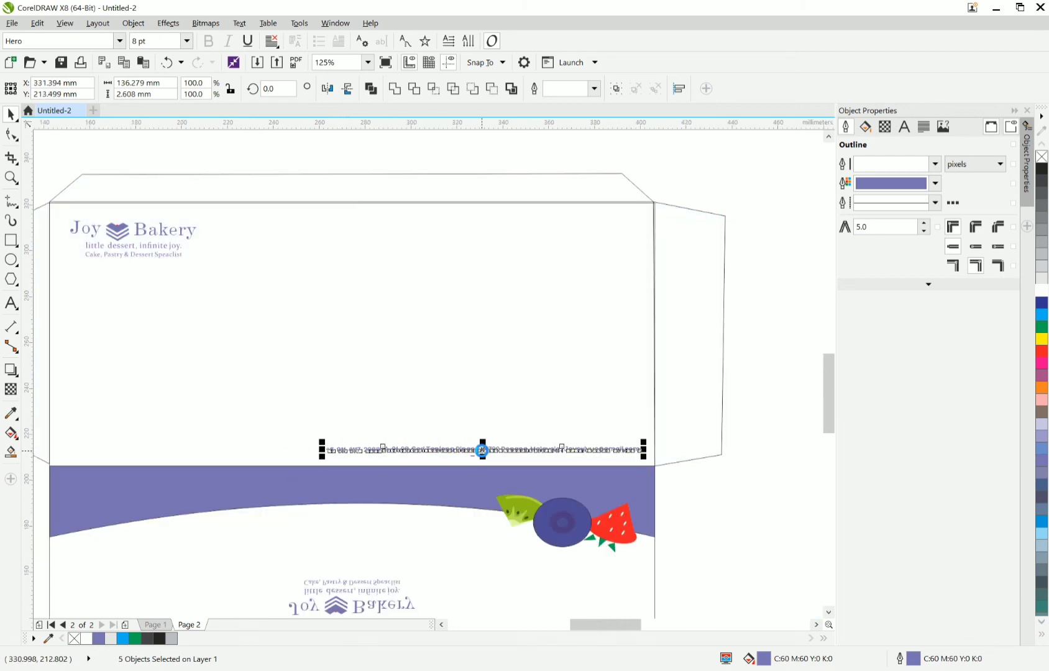
PowerClip the address line inside the dieline's upper panel outline.
{"action": "right_click", "coordinate": [482, 449]}
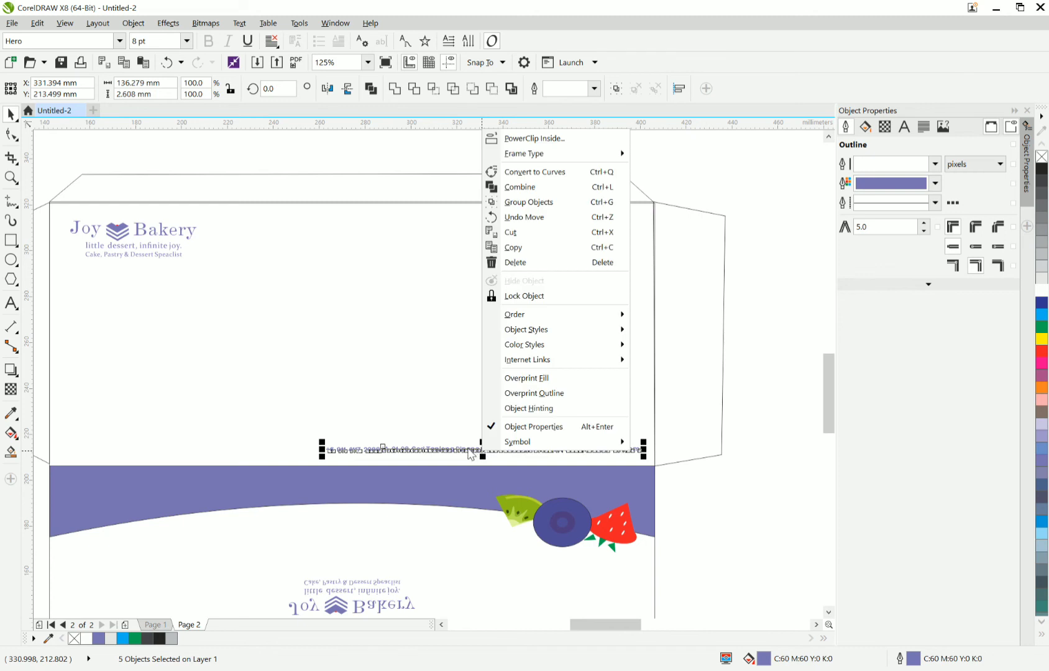
{"action": "left_click", "coordinate": [567, 139]}
{"action": "left_click", "coordinate": [485, 293]}
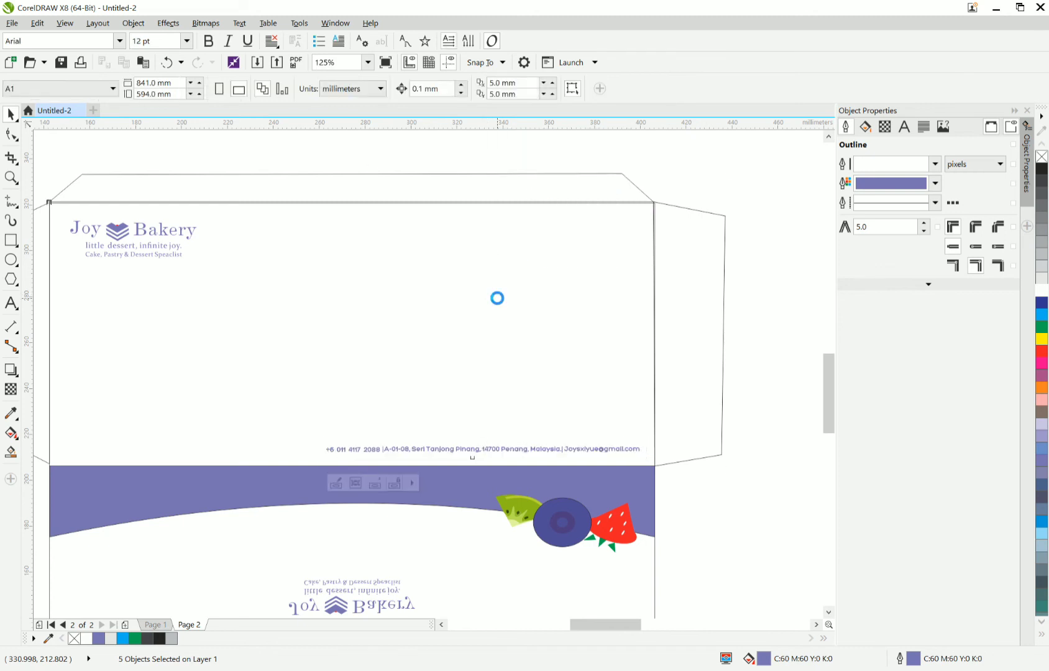
Delete the leftover blank flap outline beside the dieline and the empty PowerClip rectangle above it.
{"action": "scroll", "coordinate": [497, 299], "scroll_direction": "down", "scroll_amount": 4}
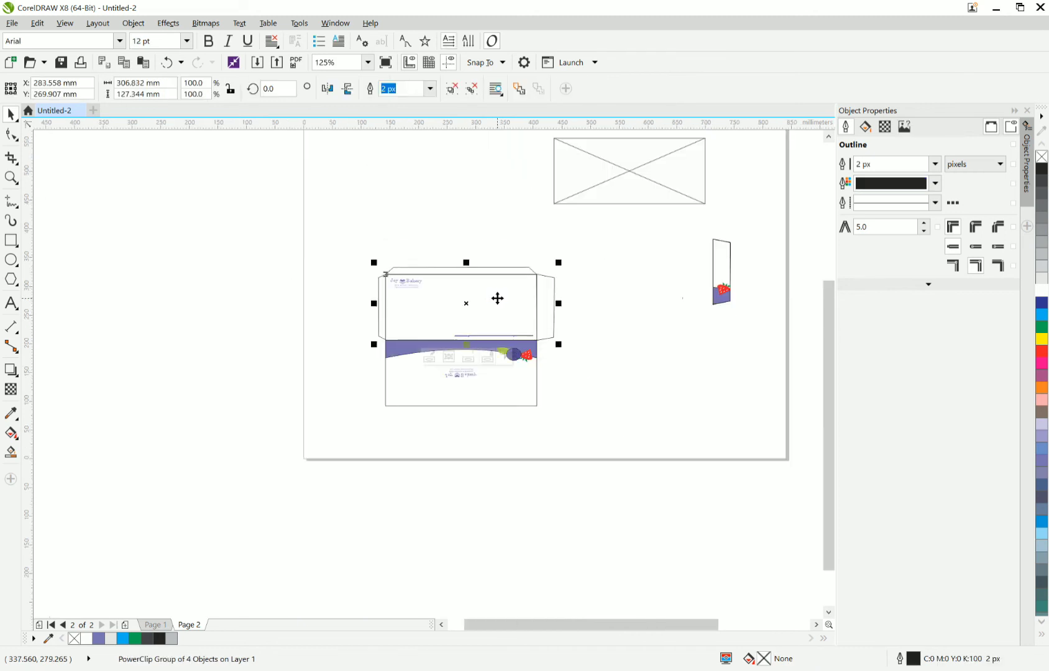
{"action": "left_click", "coordinate": [714, 338]}
{"action": "left_click_drag", "start_coordinate": [724, 262], "coordinate": [583, 298]}
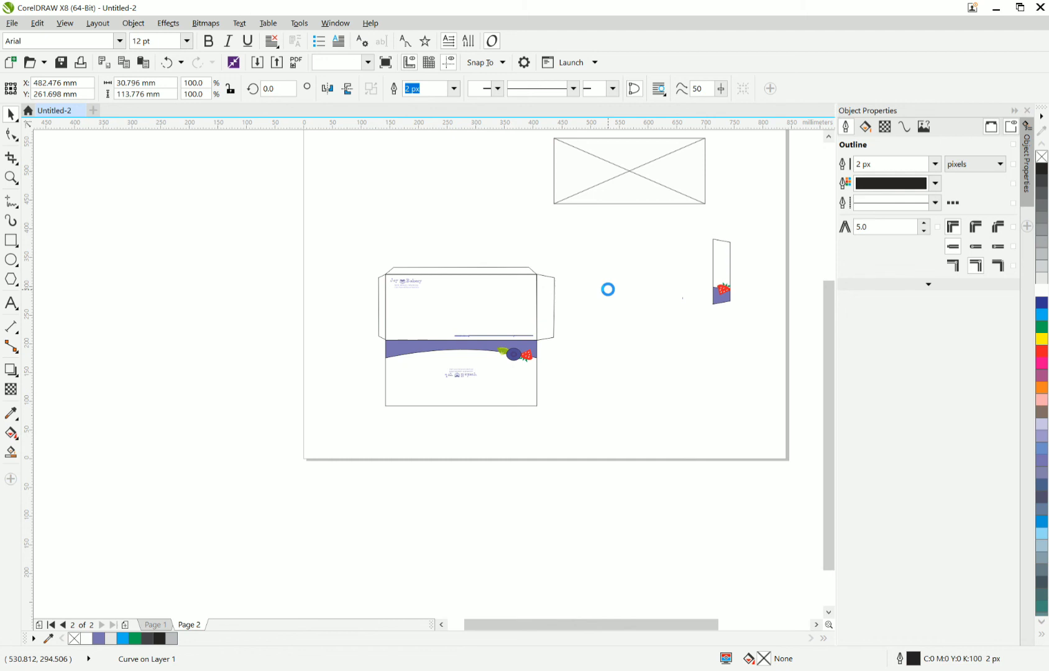
{"action": "left_click", "coordinate": [635, 175]}
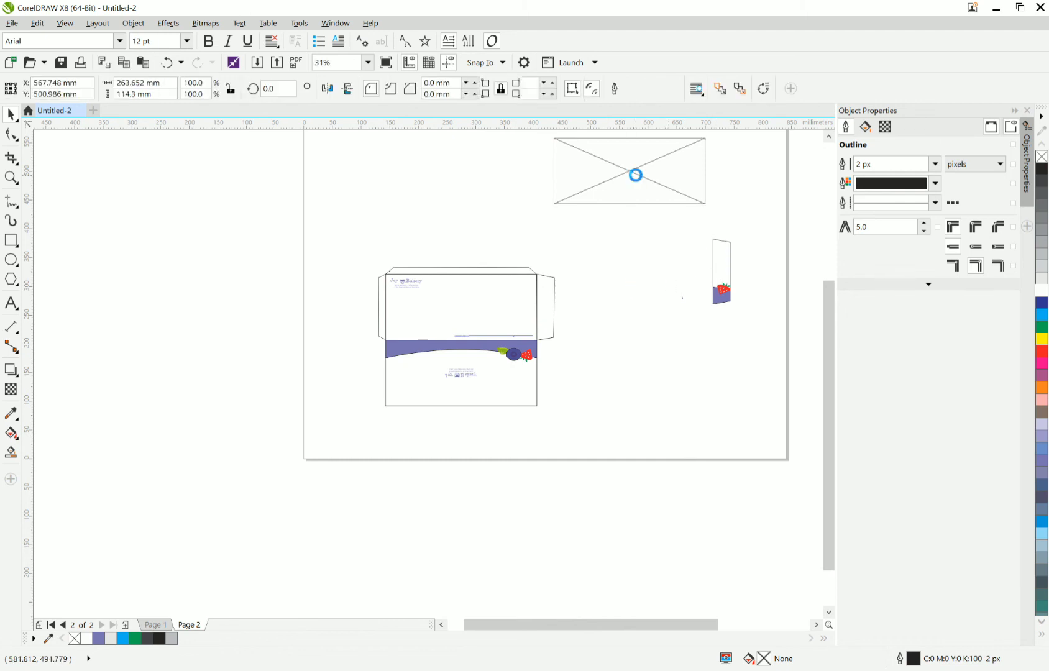
Bring the strawberry side flap next to the dieline's right flap and extract its PowerClip contents.
{"action": "left_click", "coordinate": [731, 278]}
{"action": "left_click_drag", "start_coordinate": [722, 271], "coordinate": [567, 323]}
{"action": "scroll", "coordinate": [565, 330], "scroll_direction": "up", "scroll_amount": 2}
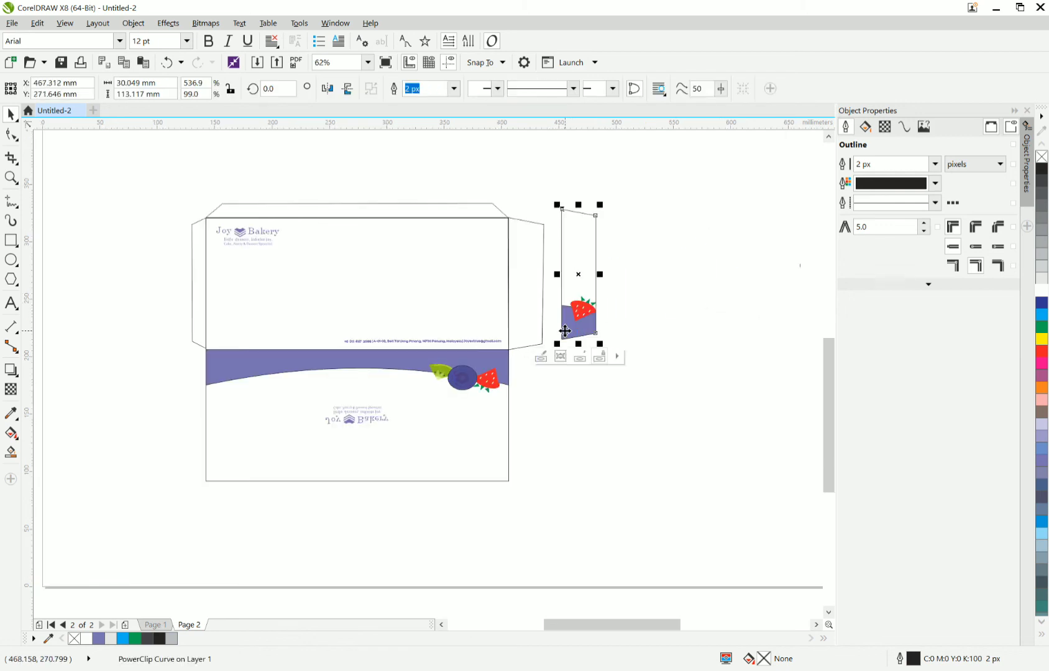
{"action": "scroll", "coordinate": [565, 331], "scroll_direction": "up", "scroll_amount": 2}
{"action": "left_click_drag", "start_coordinate": [564, 311], "coordinate": [556, 357]}
{"action": "right_click", "coordinate": [555, 357]}
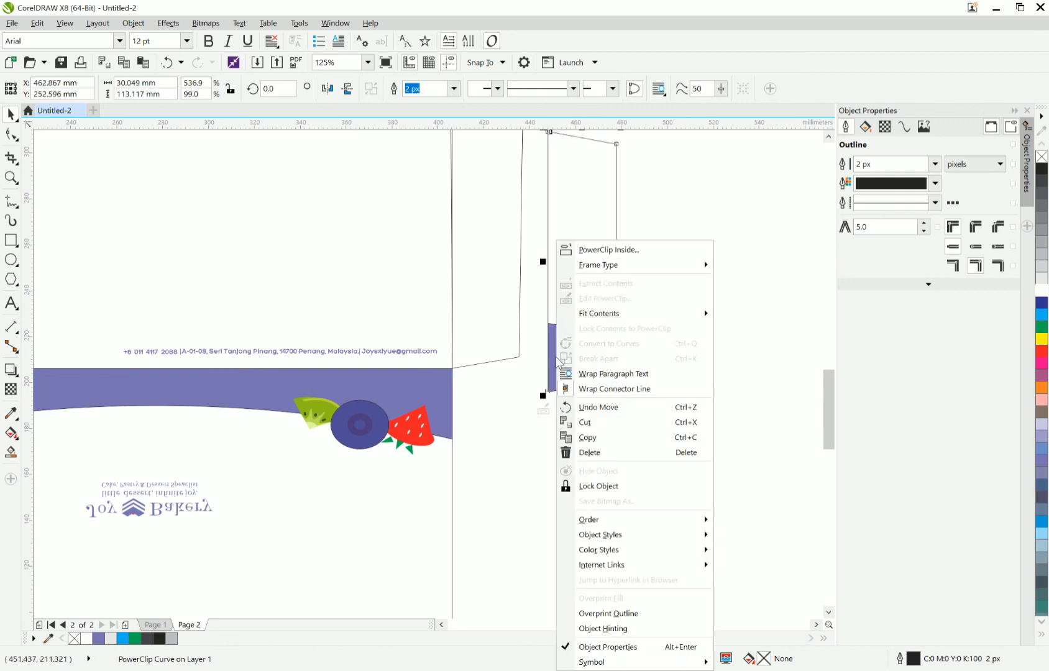
{"action": "left_click", "coordinate": [597, 297]}
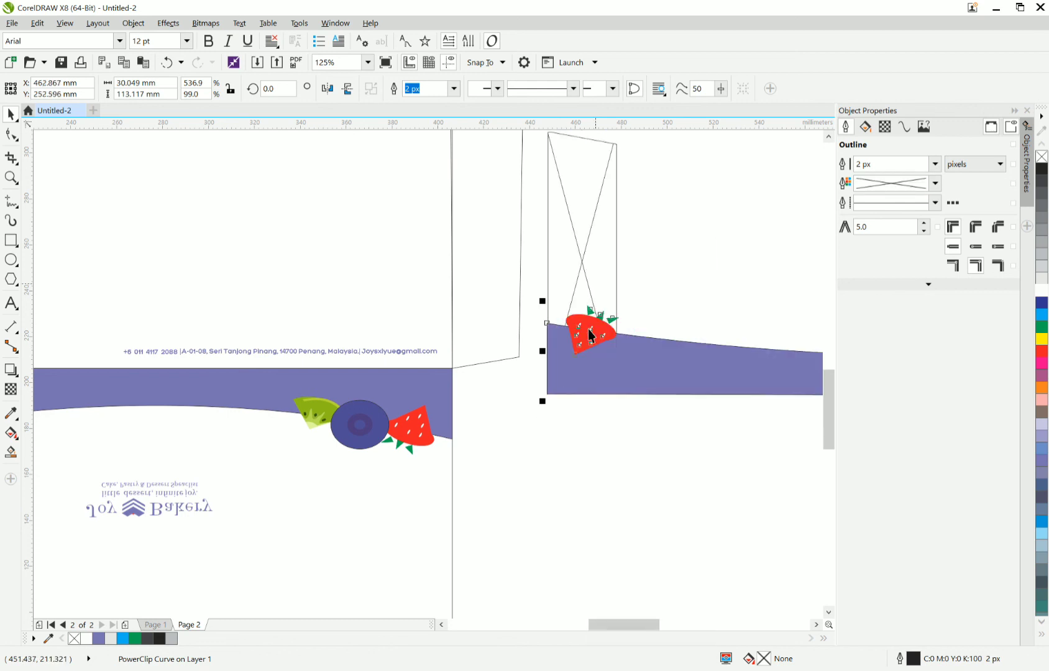
Align the extracted strawberry and purple band with the lower corner of the dieline's right flap and PowerClip them inside that flap.
{"action": "scroll", "coordinate": [589, 330], "scroll_direction": "down", "scroll_amount": 1}
{"action": "left_click_drag", "start_coordinate": [552, 400], "coordinate": [807, 306]}
{"action": "left_click_drag", "start_coordinate": [364, 360], "coordinate": [317, 349]}
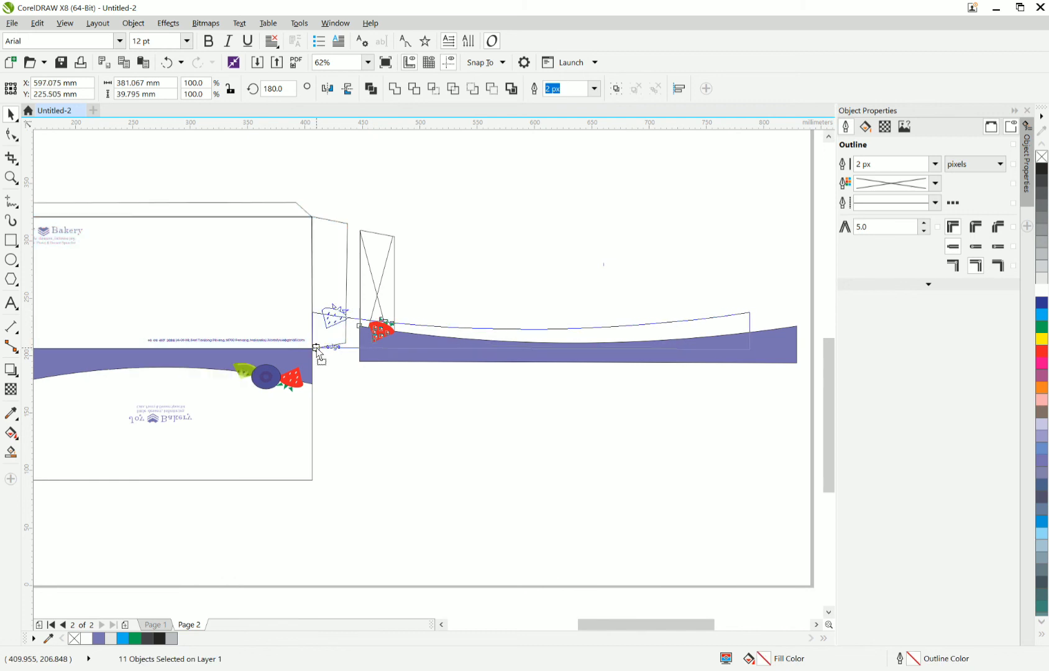
{"action": "right_click", "coordinate": [482, 342]}
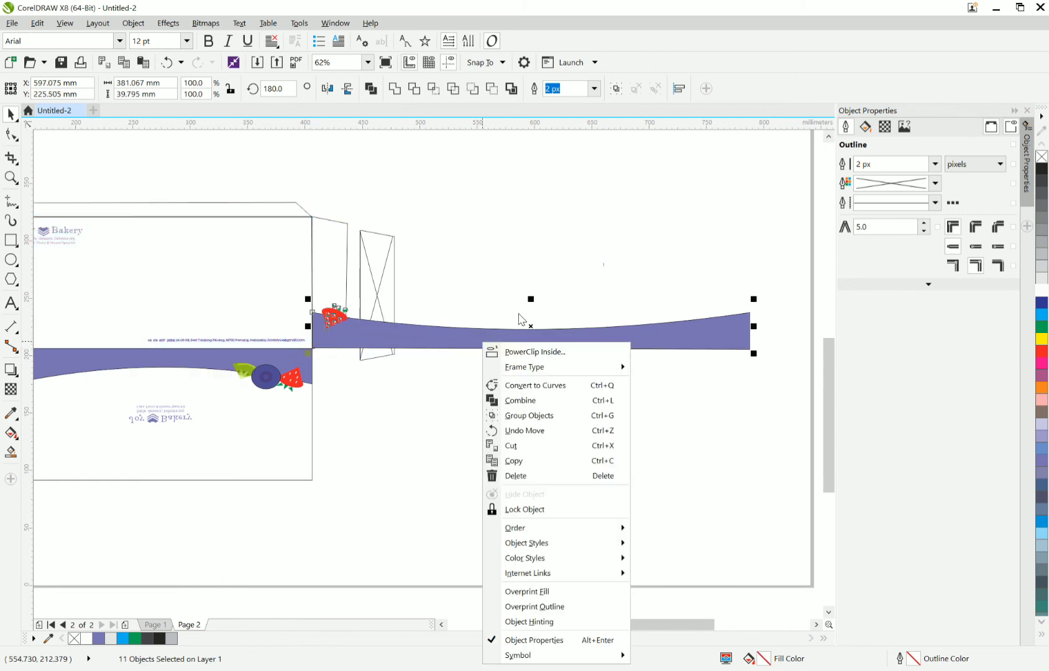
{"action": "left_click", "coordinate": [527, 351]}
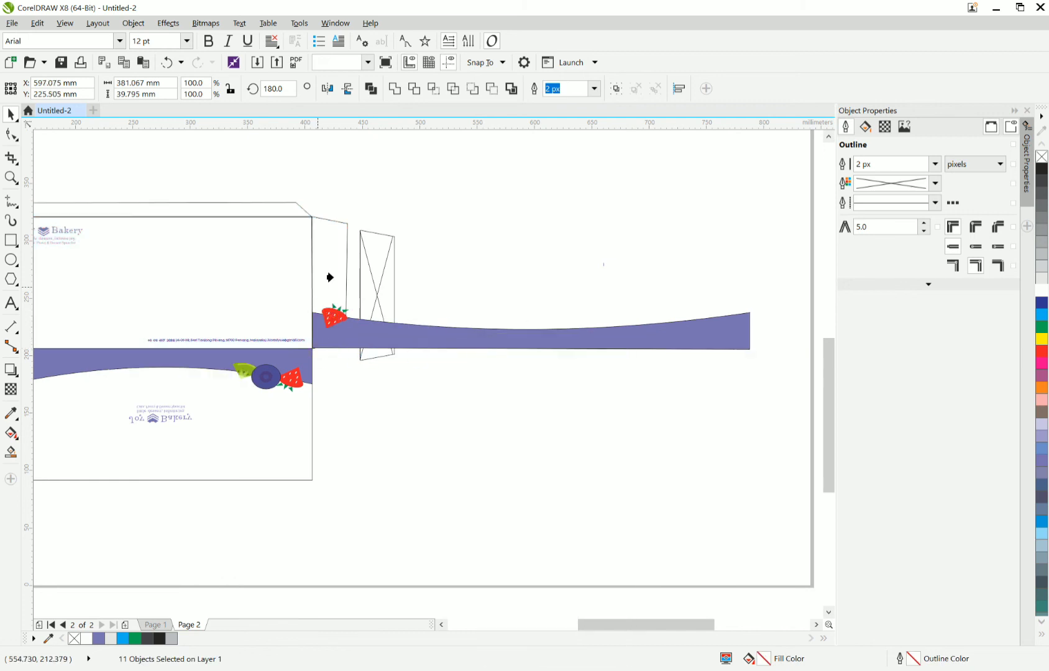
{"action": "left_click", "coordinate": [331, 277]}
Delete the emptied flap frame standing beside the dieline.
{"action": "left_click", "coordinate": [371, 323]}
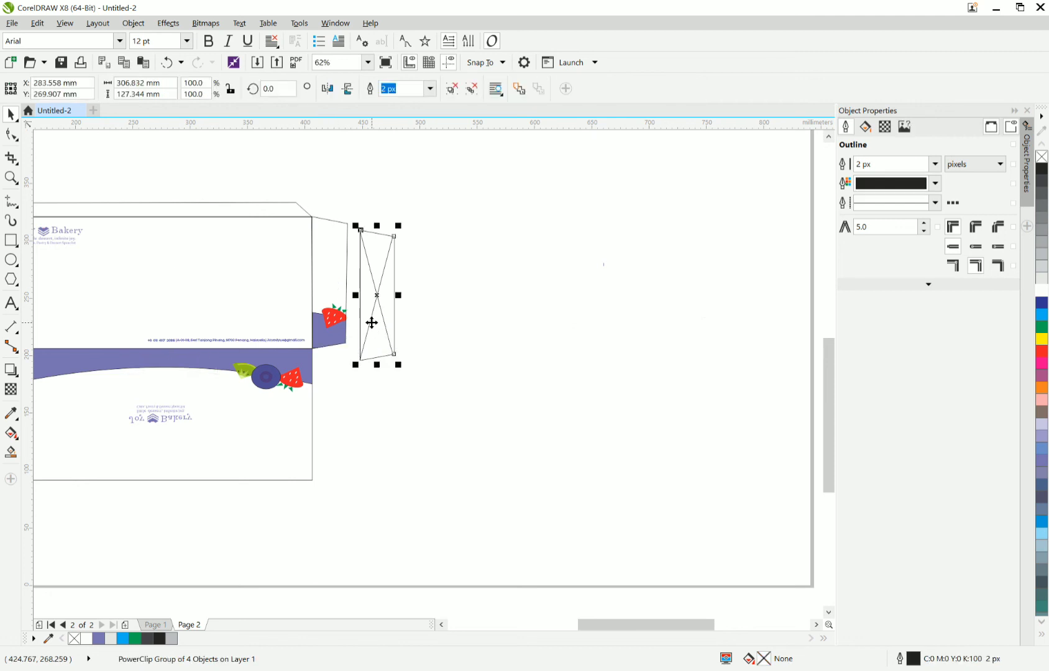
{"action": "key", "text": "Delete"}
{"action": "scroll", "coordinate": [372, 322], "scroll_direction": "down", "scroll_amount": 2}
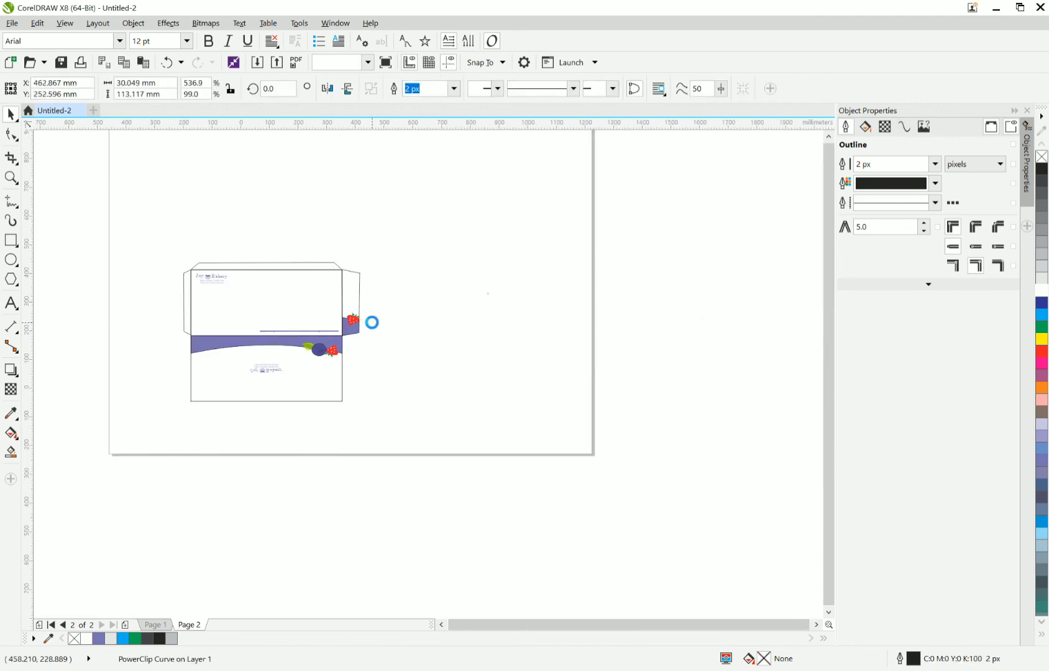
Copy the folded front and back envelope views from Page 1 and paste them onto Page 2.
{"action": "scroll", "coordinate": [330, 316], "scroll_direction": "down", "scroll_amount": 1}
{"action": "scroll", "coordinate": [308, 292], "scroll_direction": "up", "scroll_amount": 1}
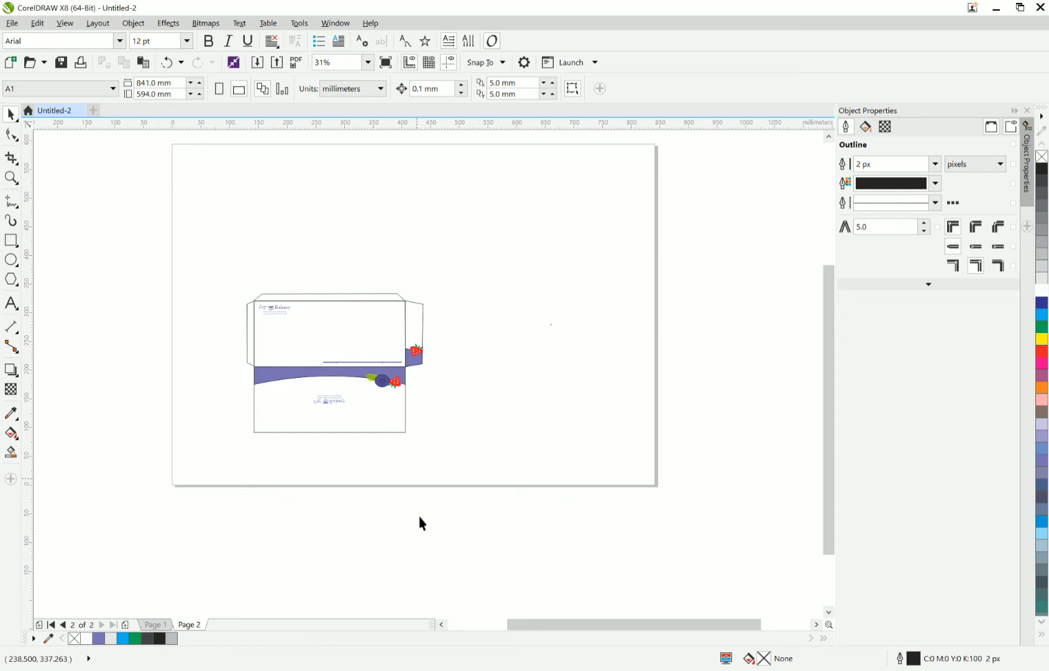
{"action": "left_click", "coordinate": [156, 624]}
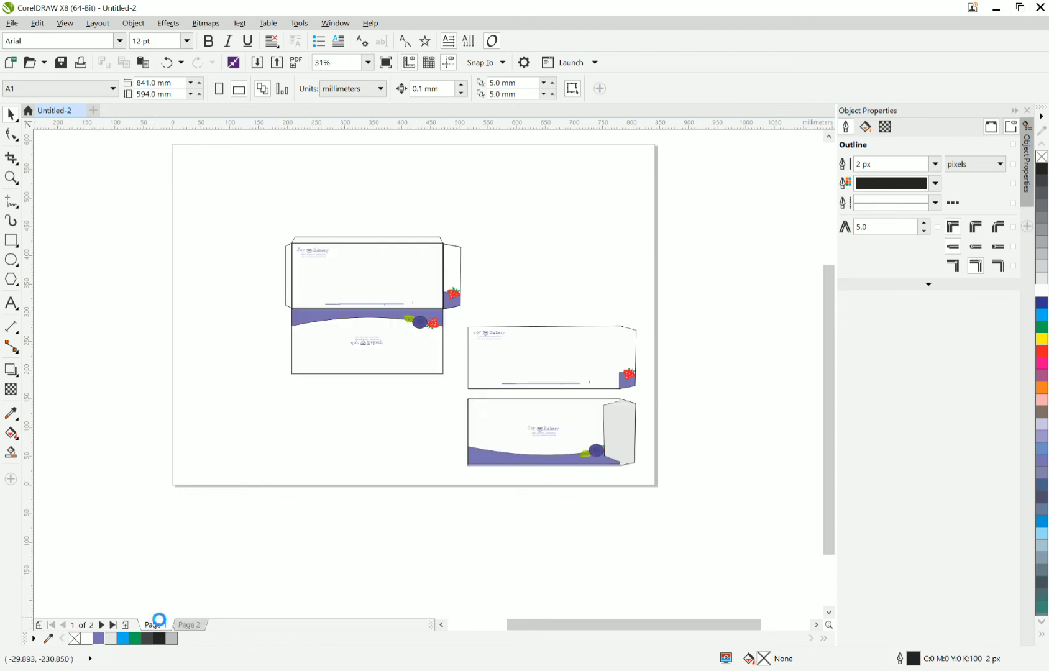
{"action": "left_click_drag", "start_coordinate": [673, 535], "coordinate": [454, 314]}
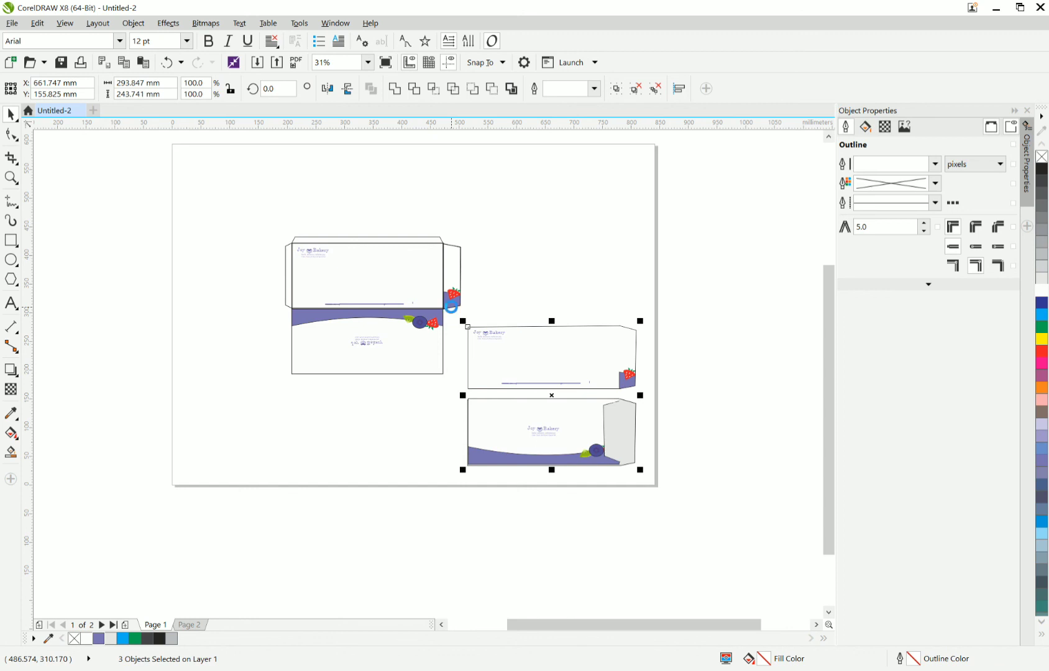
{"action": "left_click", "coordinate": [191, 624]}
{"action": "right_click", "coordinate": [487, 231]}
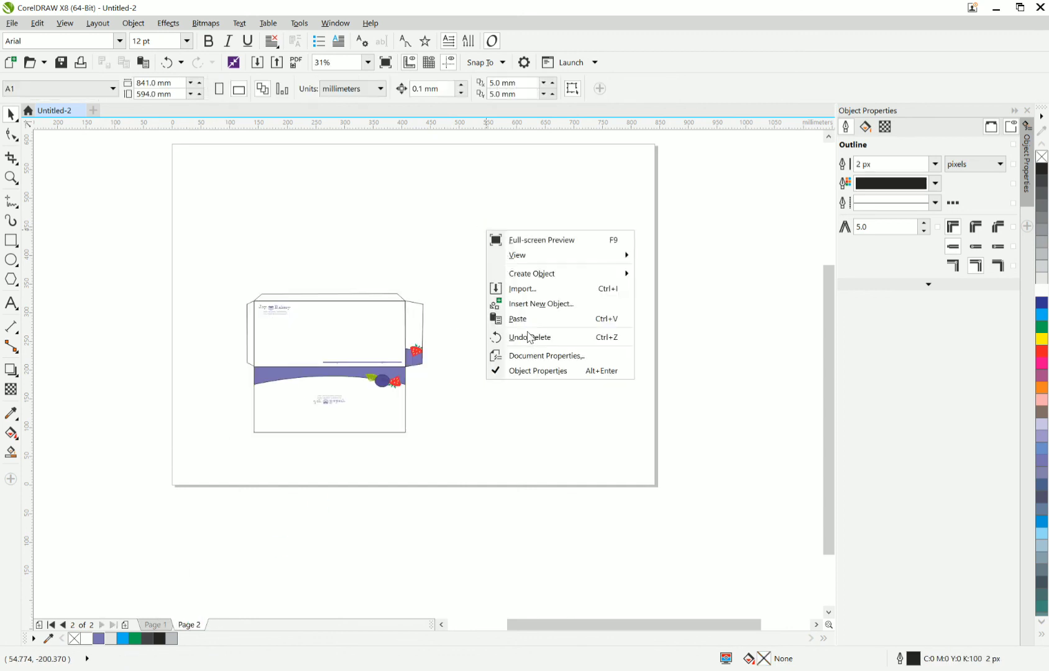
{"action": "left_click", "coordinate": [520, 319]}
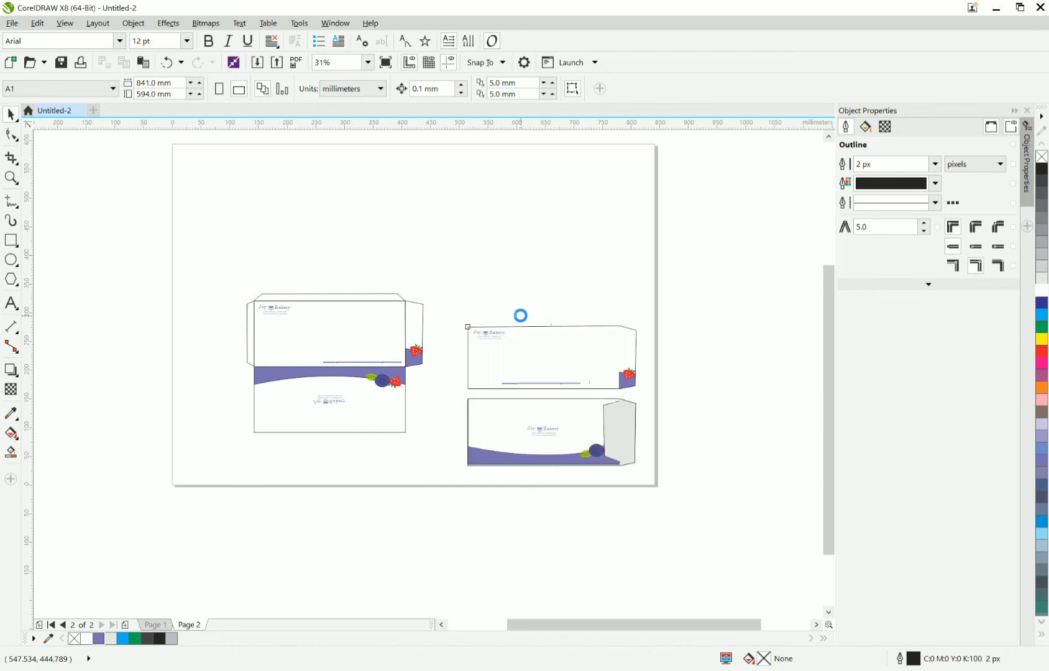
{"action": "left_click", "coordinate": [647, 529]}
Open the PowerClip contents of the upper folded envelope view on Page 2 for editing.
{"action": "scroll", "coordinate": [612, 404], "scroll_direction": "up", "scroll_amount": 2}
{"action": "right_click", "coordinate": [576, 359]}
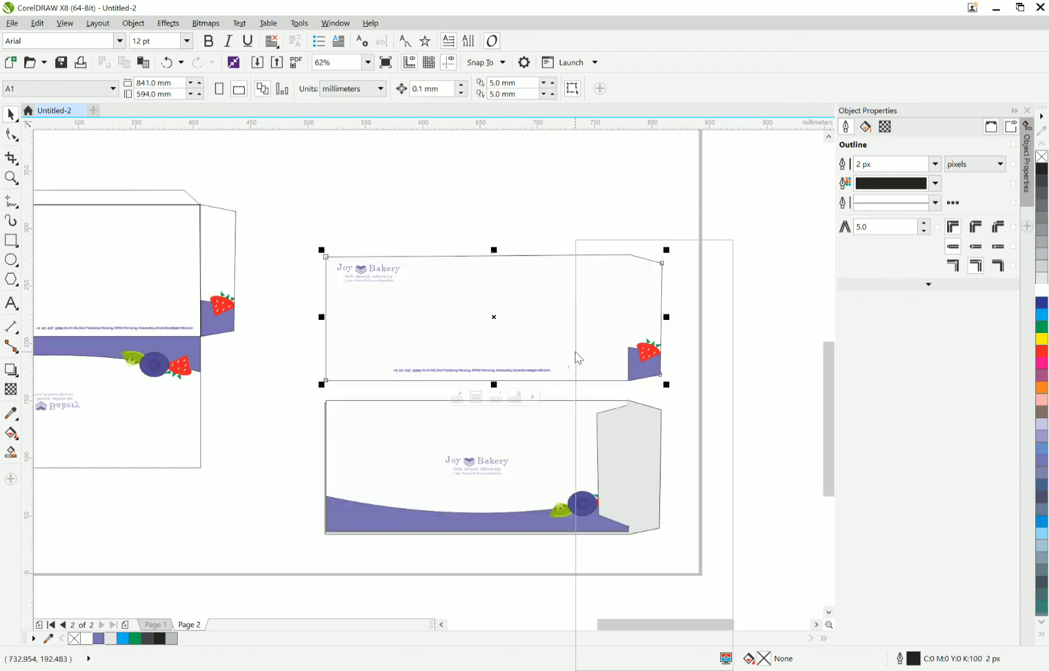
{"action": "left_click", "coordinate": [515, 301]}
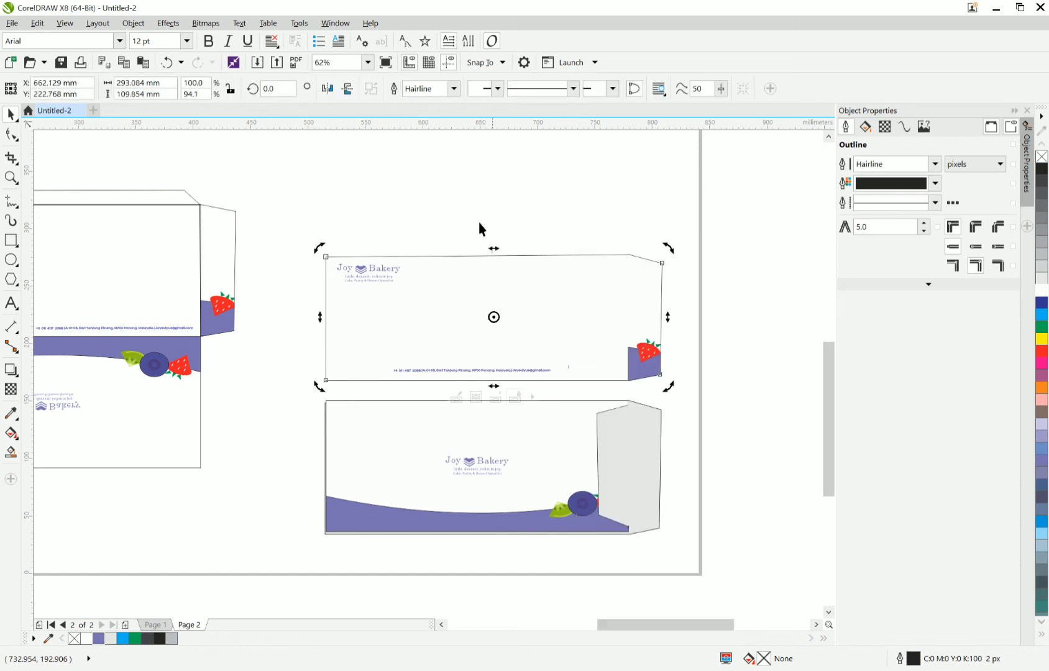
{"action": "right_click", "coordinate": [483, 298]}
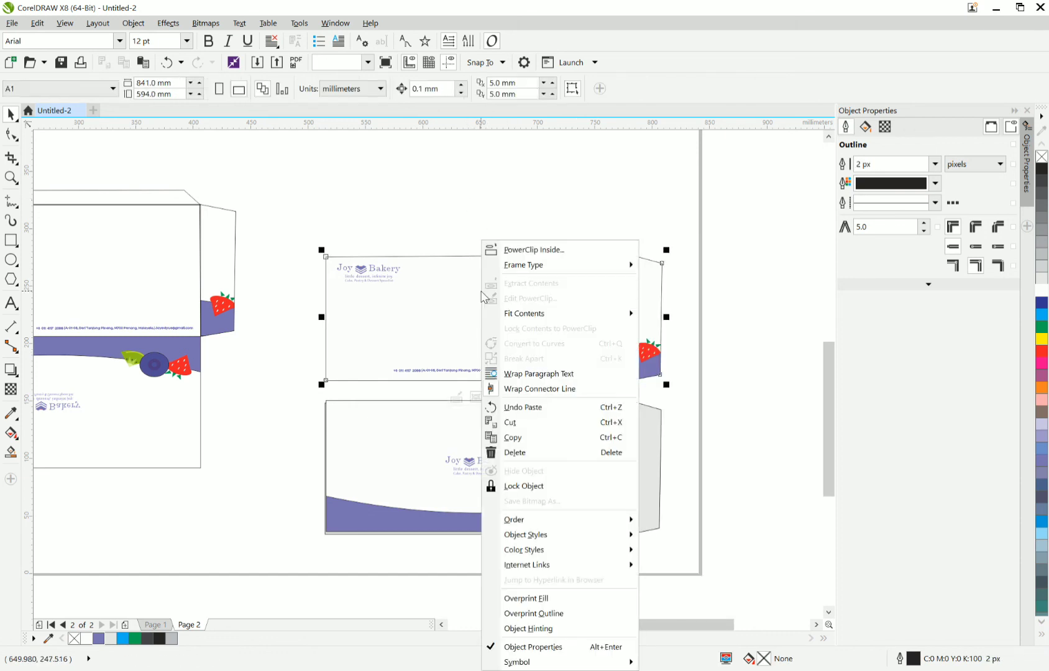
{"action": "left_click", "coordinate": [450, 226]}
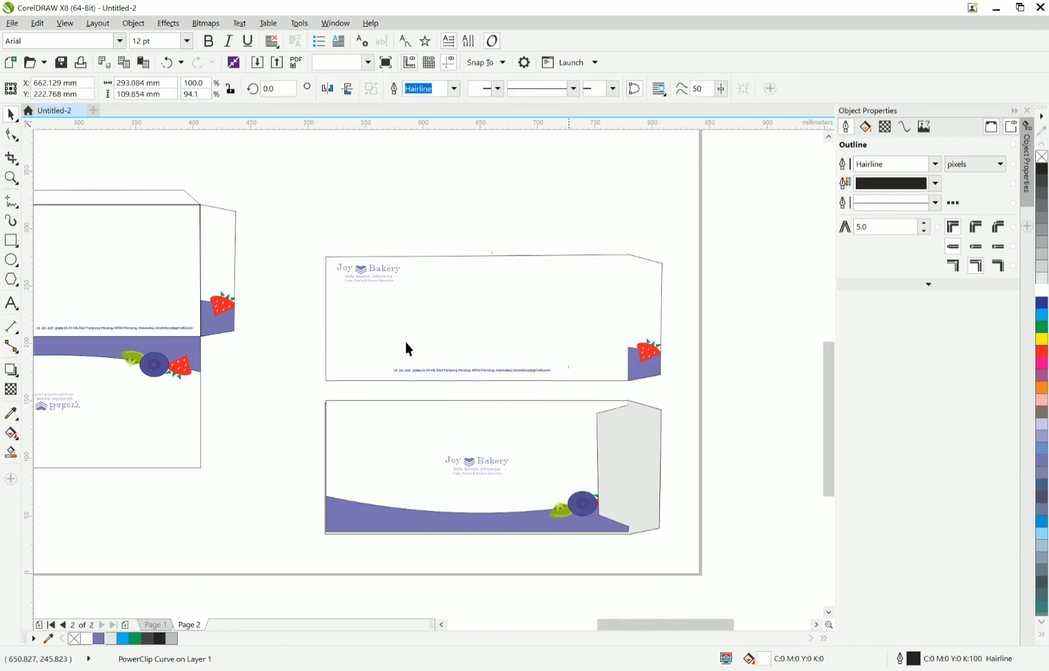
{"action": "right_click", "coordinate": [461, 378]}
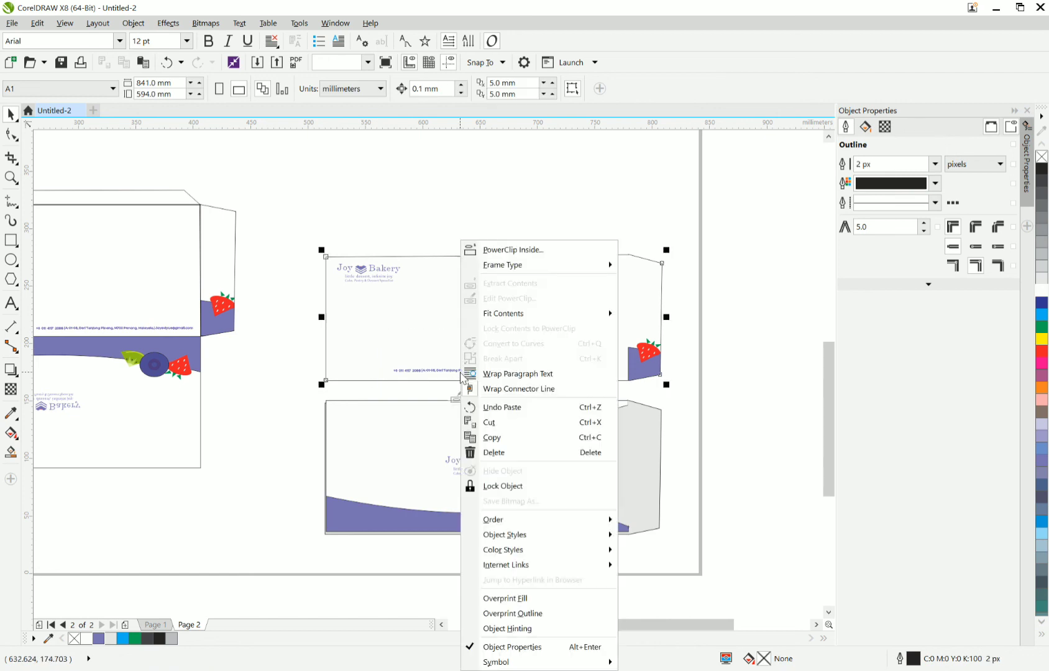
{"action": "left_click", "coordinate": [524, 299]}
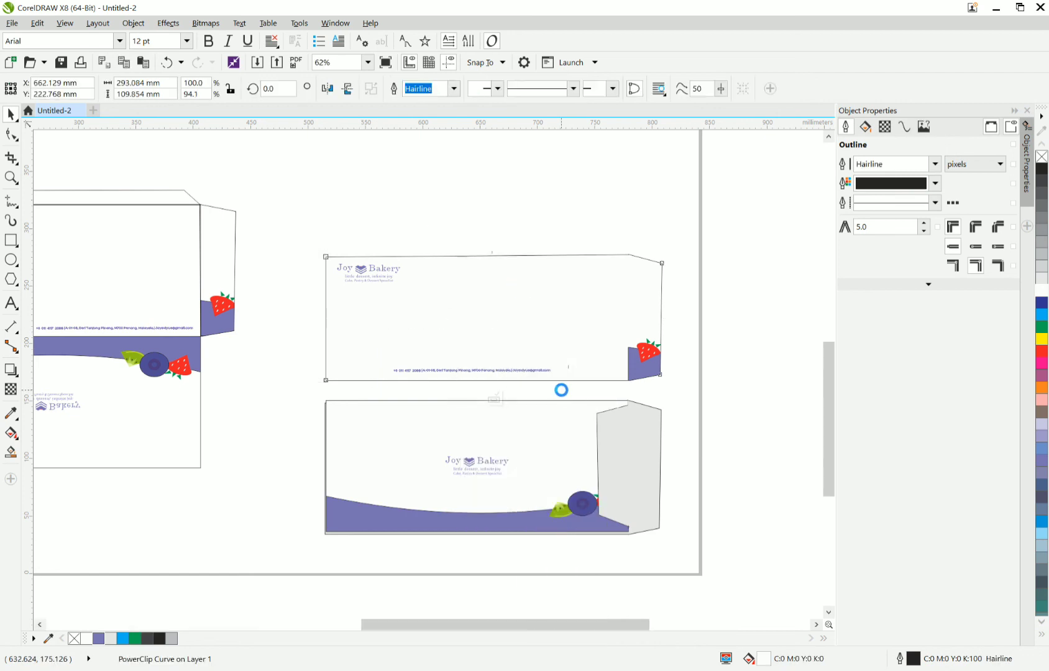
Move the address line right so it ends just before the strawberry flap, and finish editing the PowerClip.
{"action": "left_click", "coordinate": [479, 370]}
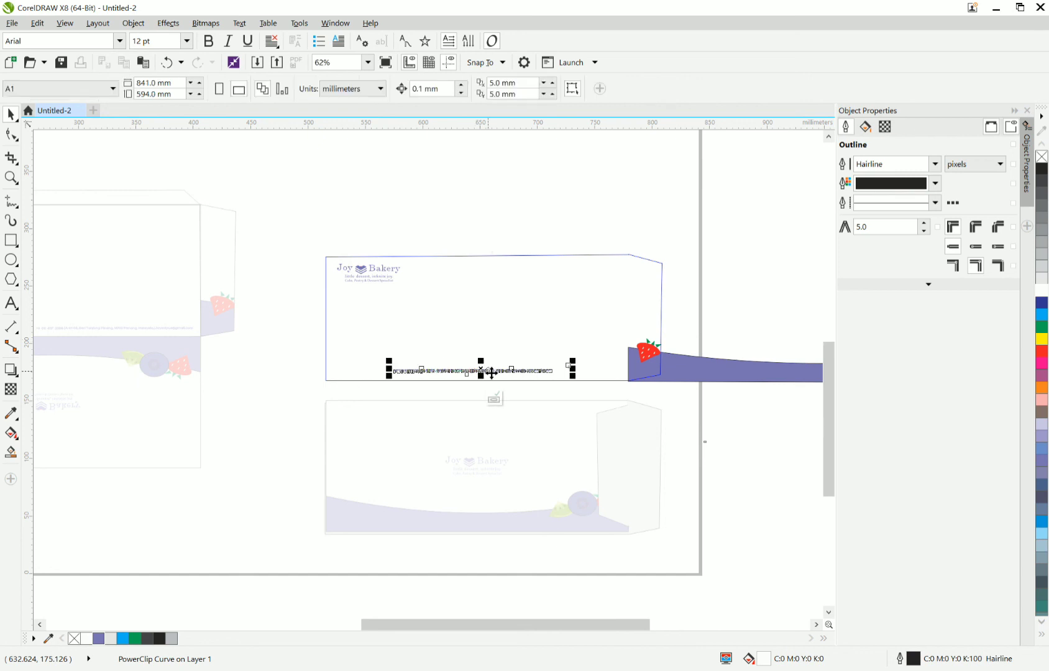
{"action": "left_click_drag", "start_coordinate": [507, 373], "coordinate": [559, 368]}
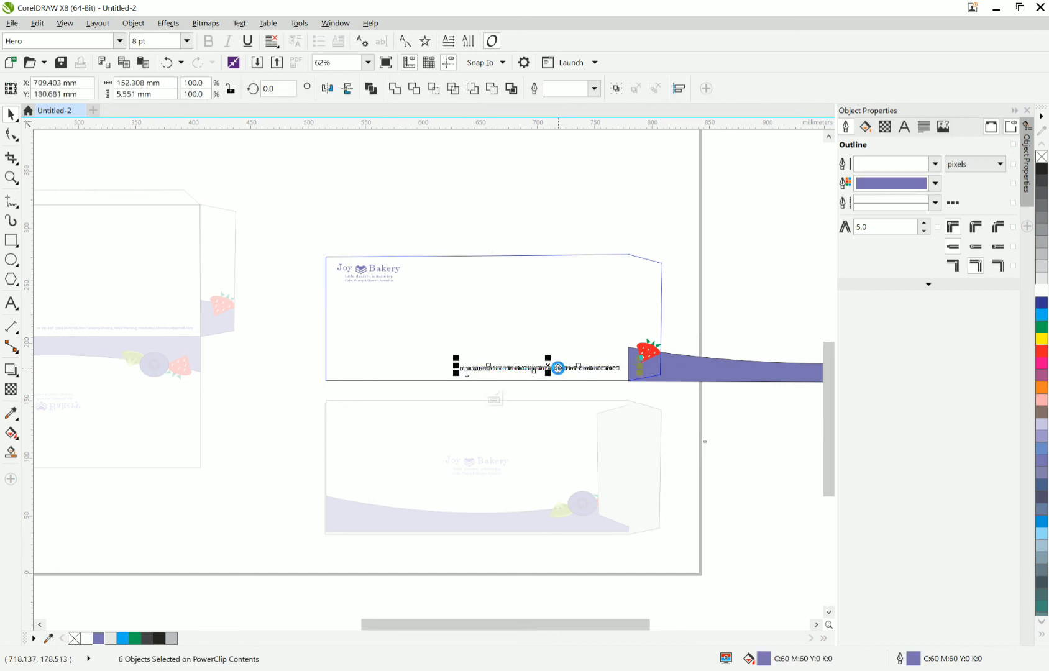
{"action": "left_click", "coordinate": [495, 399]}
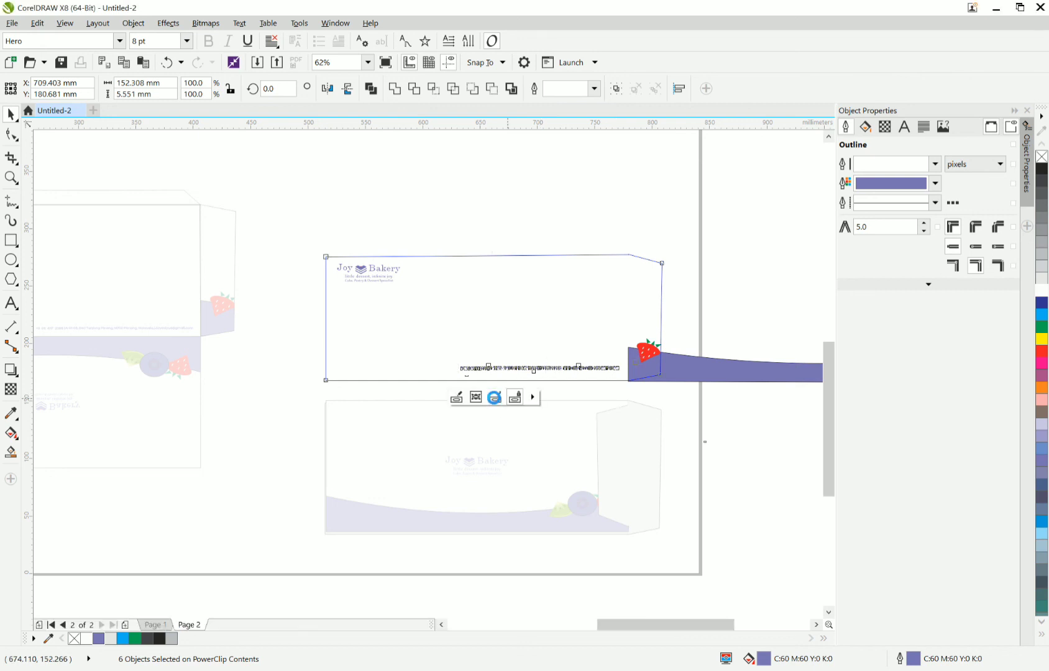
{"action": "left_click", "coordinate": [509, 229]}
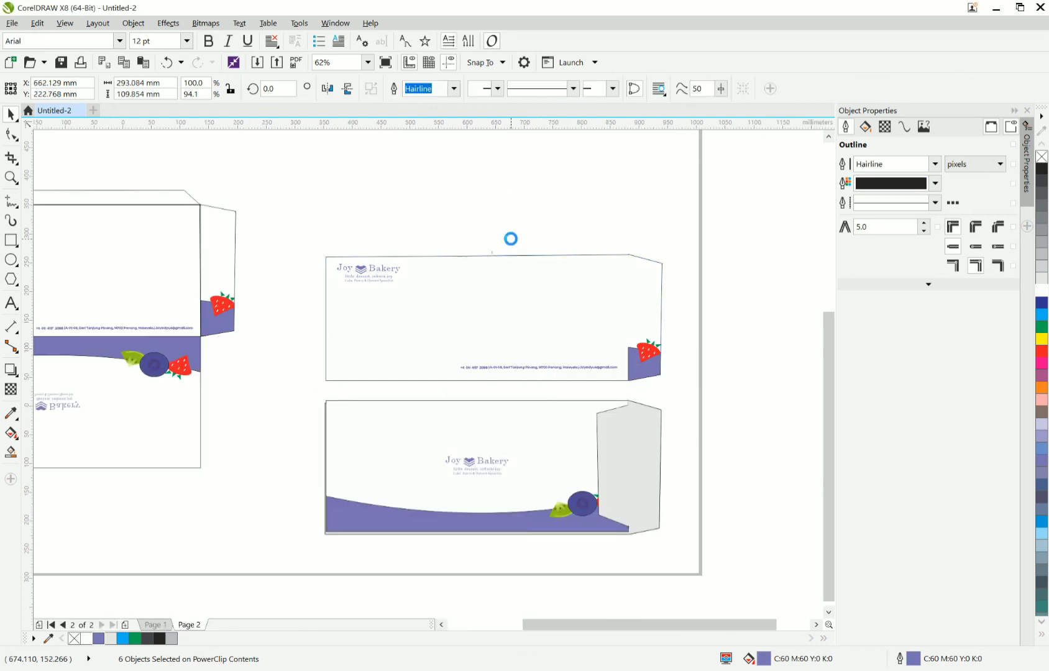
{"action": "scroll", "coordinate": [511, 238], "scroll_direction": "down", "scroll_amount": 2}
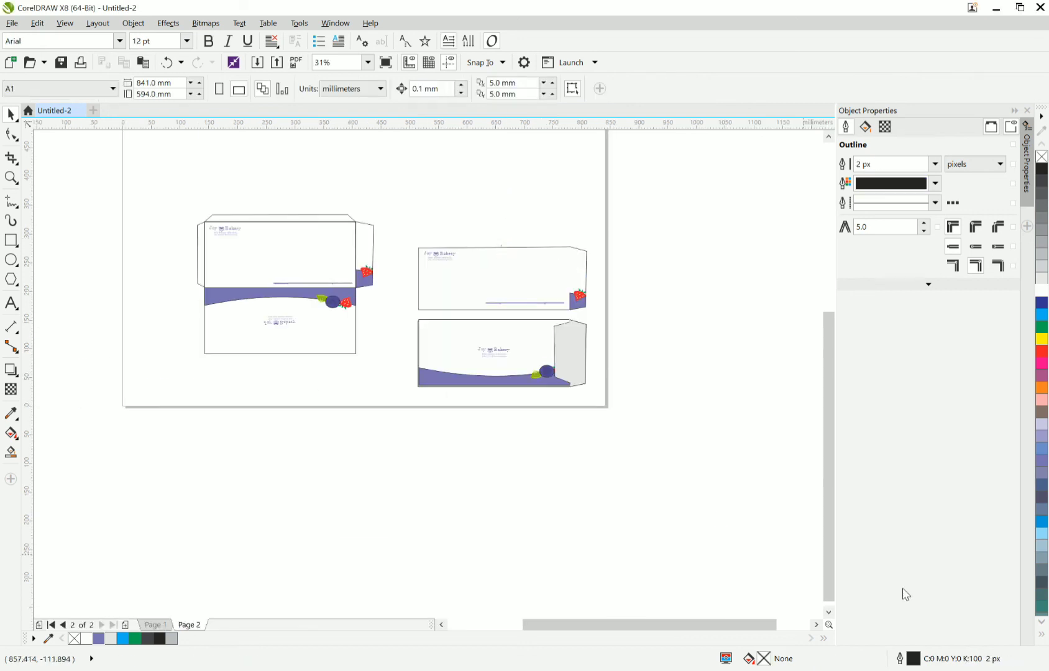